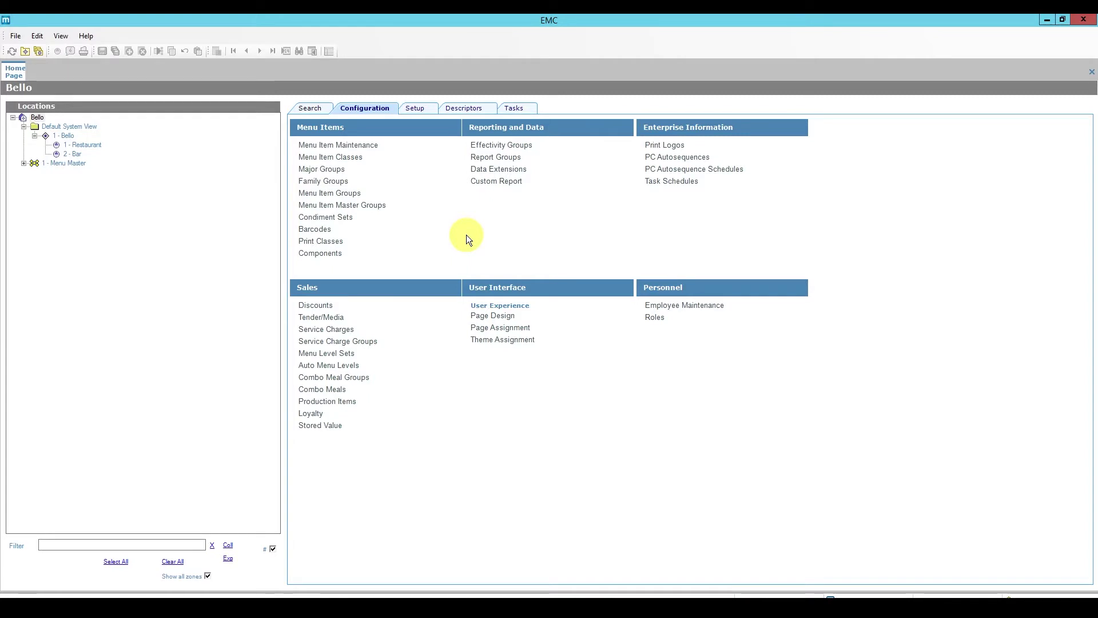
Open the Transactions page in Page Design and display it at a 16:9 aspect ratio
click(376, 109)
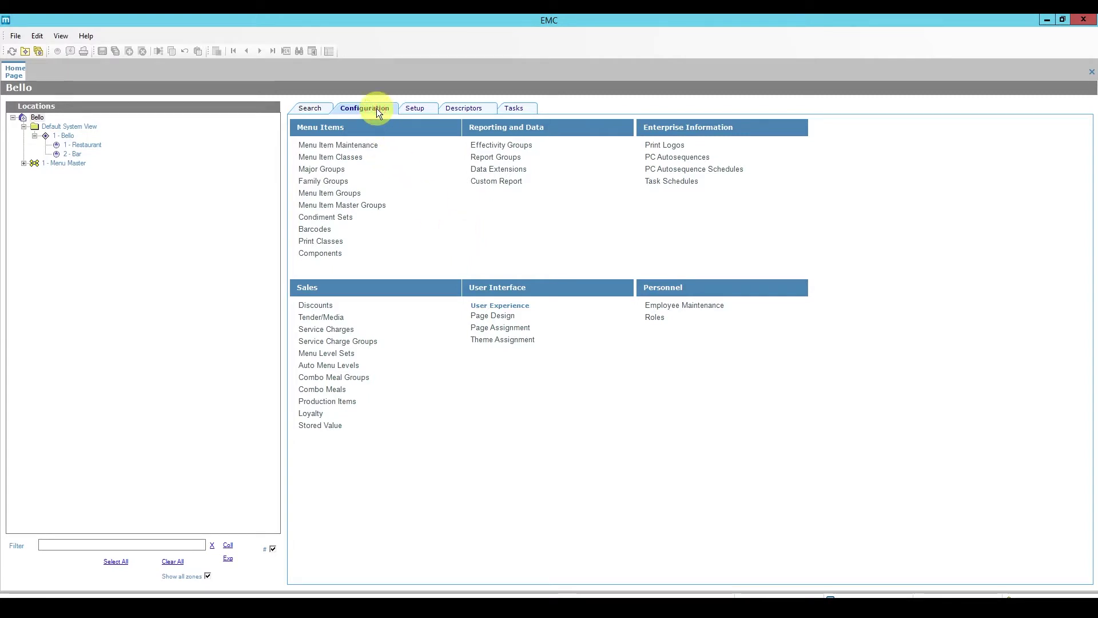
click(495, 316)
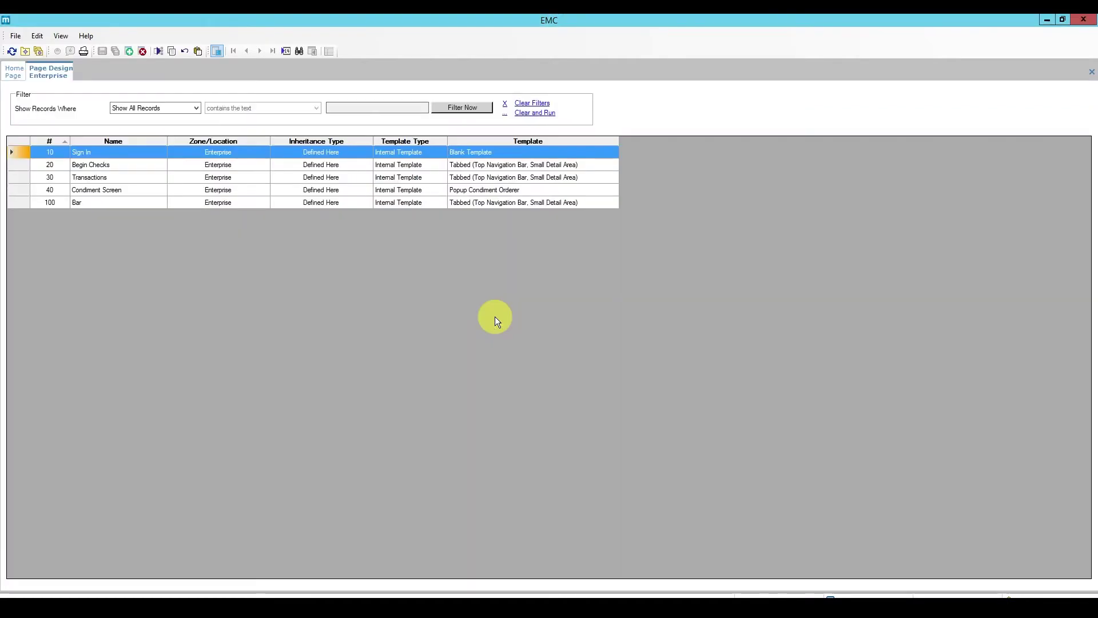
double_click(22, 176)
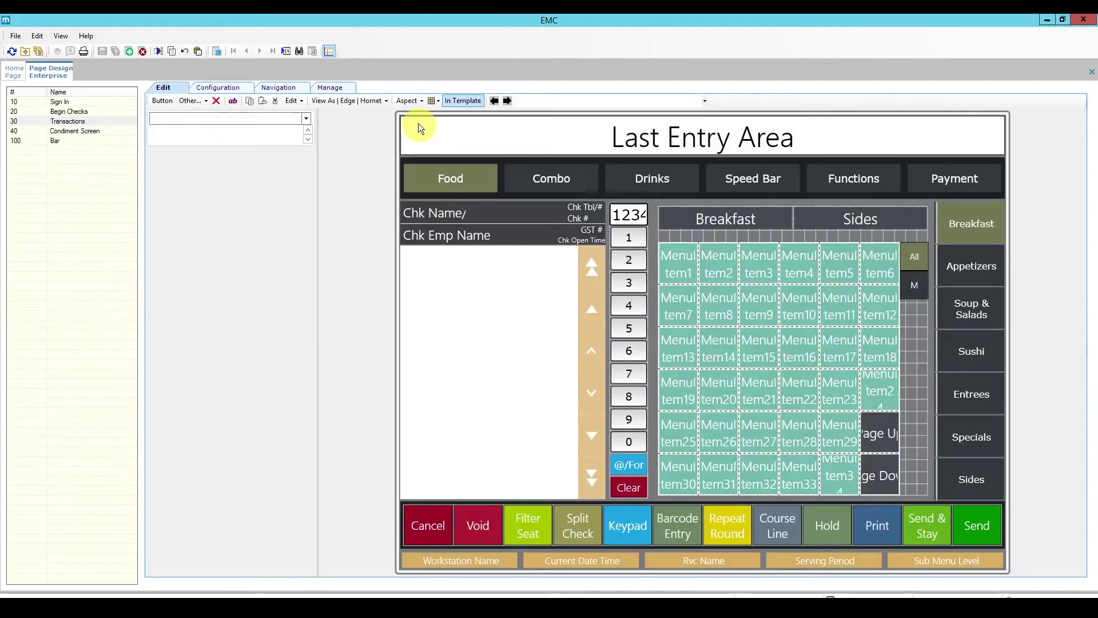
click(410, 101)
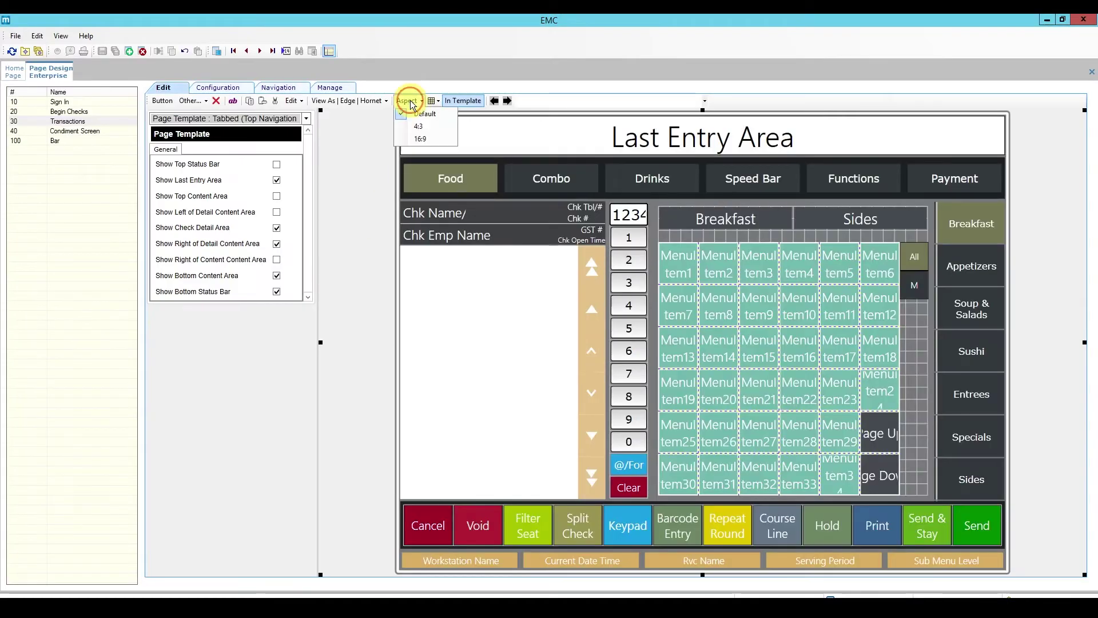
click(434, 139)
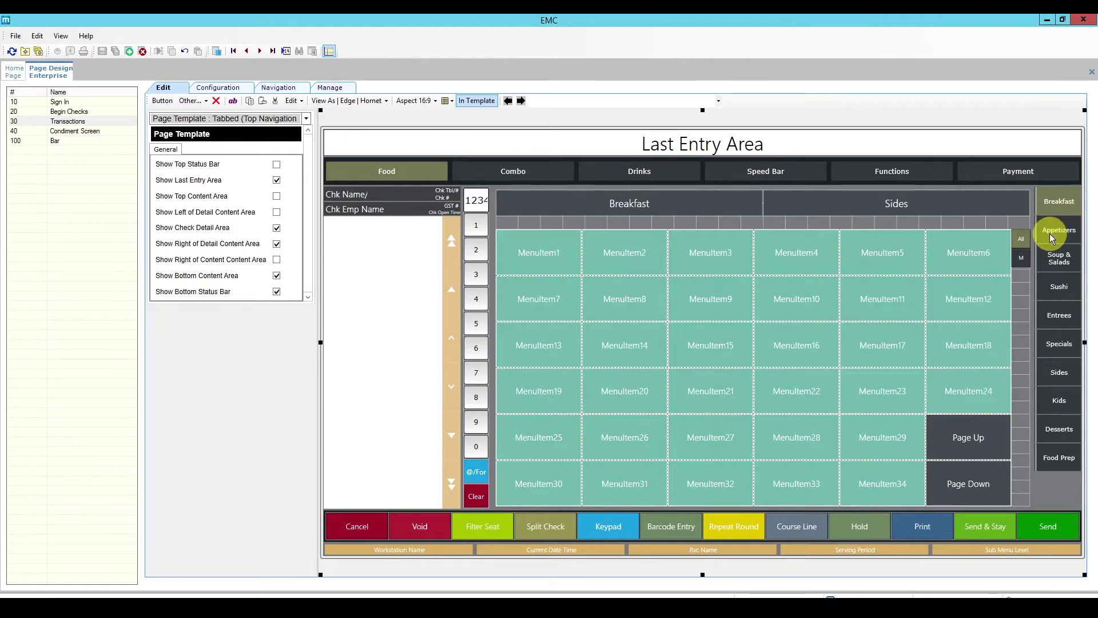
Rename the Specials tab to Packages and shrink its menu item screen lookup to the lower third of the content area
click(1060, 342)
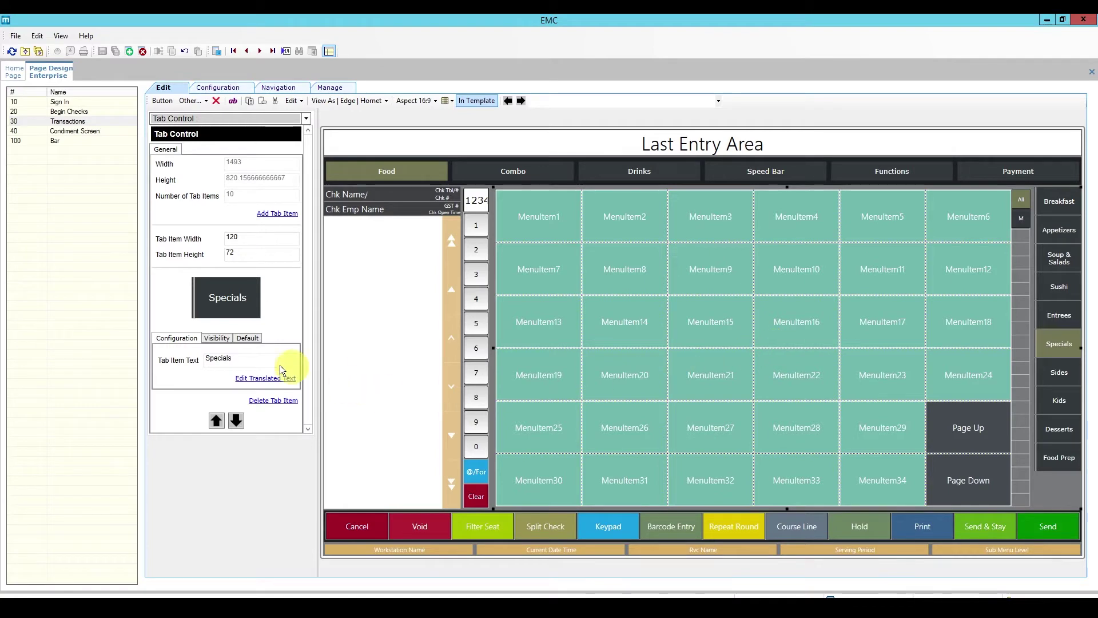
drag(246, 362, 211, 366)
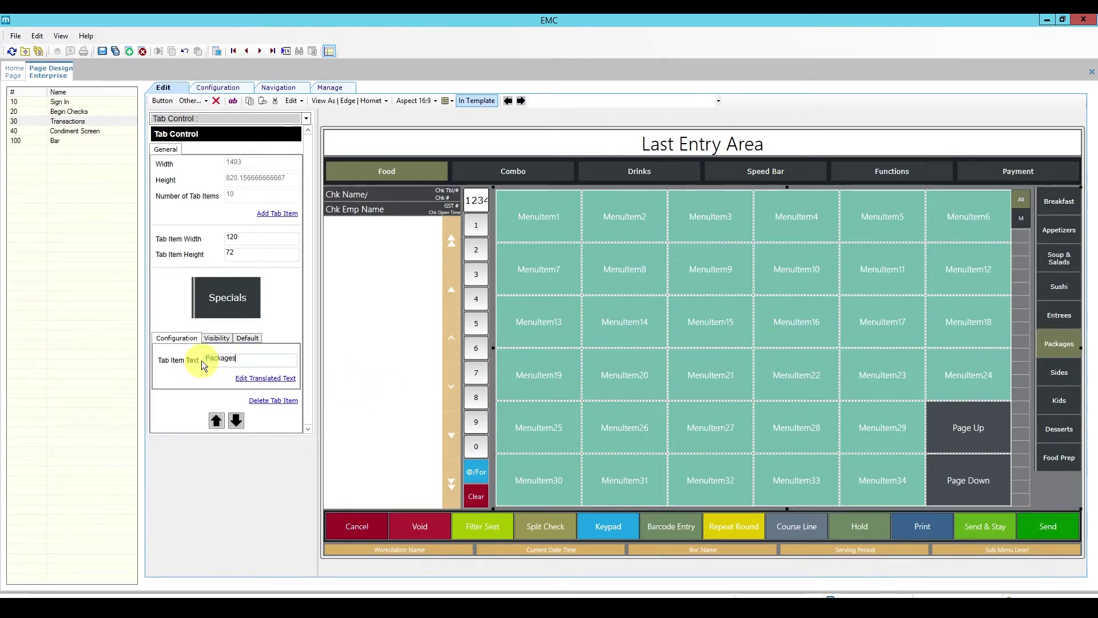
click(681, 324)
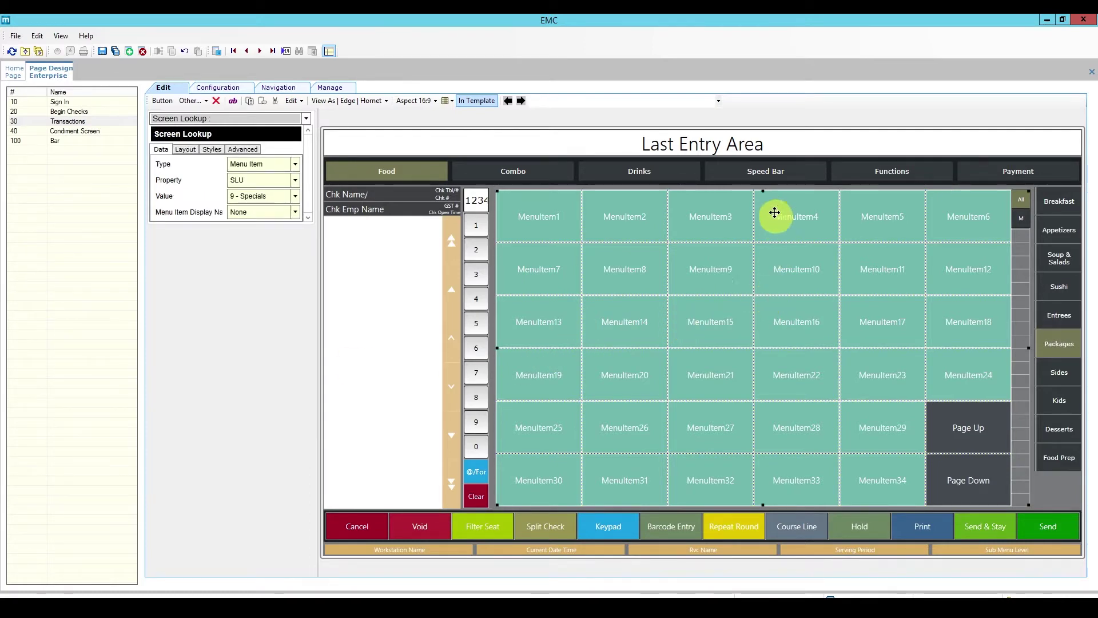
drag(763, 191, 765, 403)
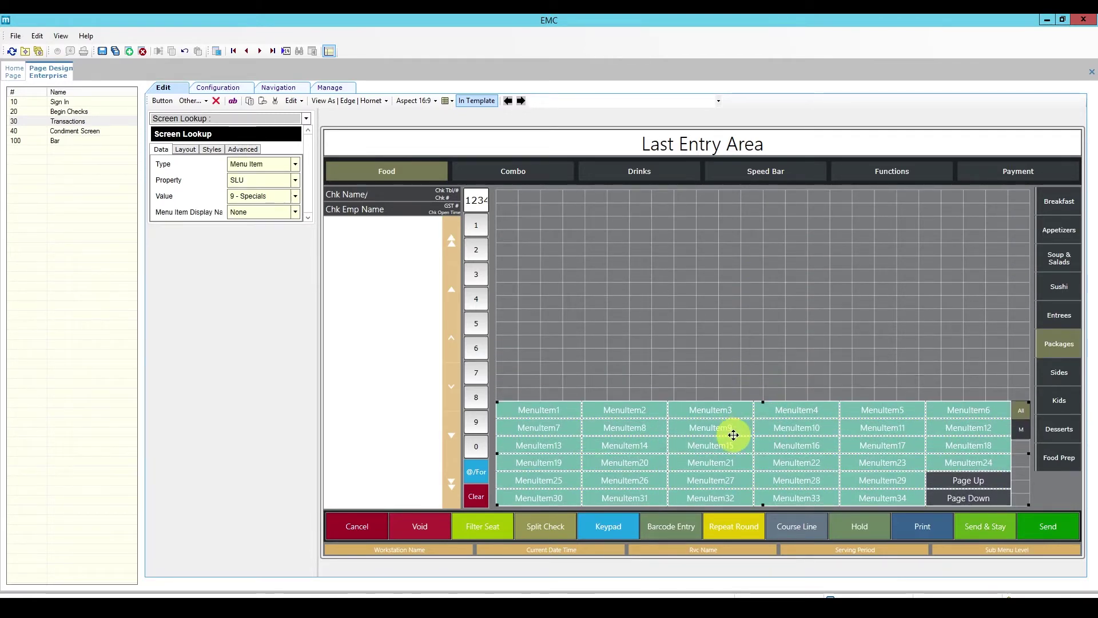
Duplicate the menu item screen lookup, place the copy above the original, and stretch it taller, leaving a strip free above it
right_click(733, 435)
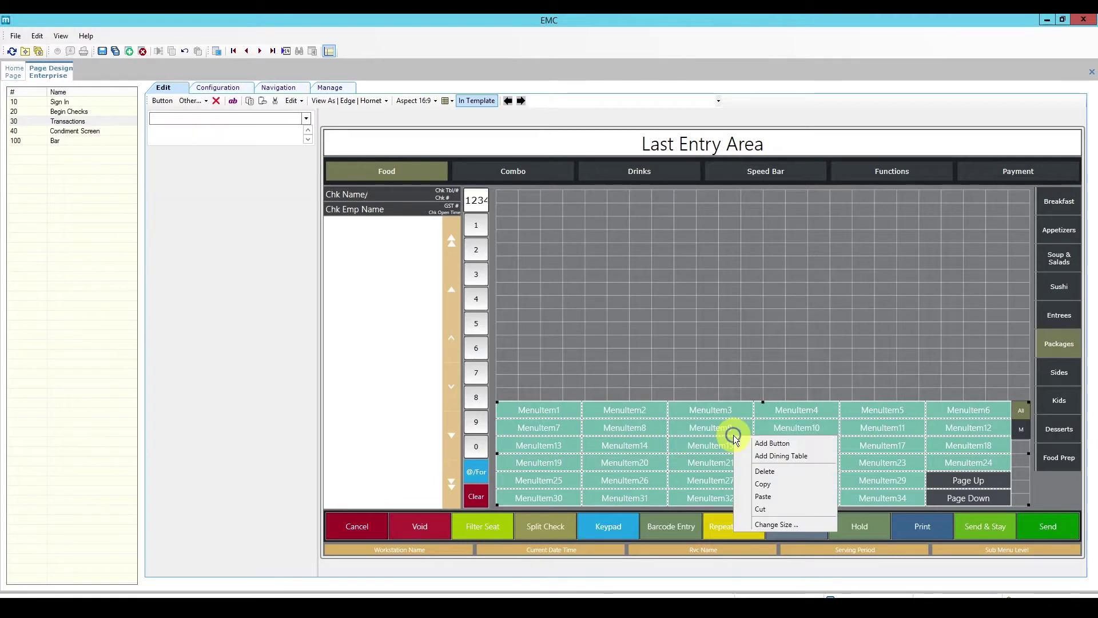
click(773, 483)
right_click(683, 315)
click(717, 374)
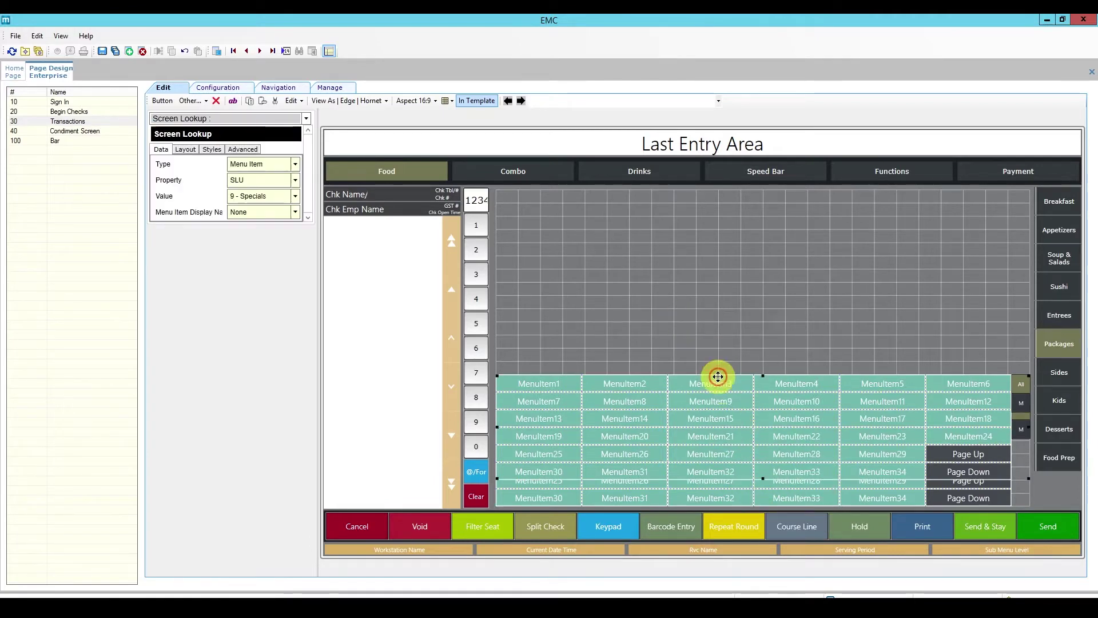
drag(706, 421, 708, 342)
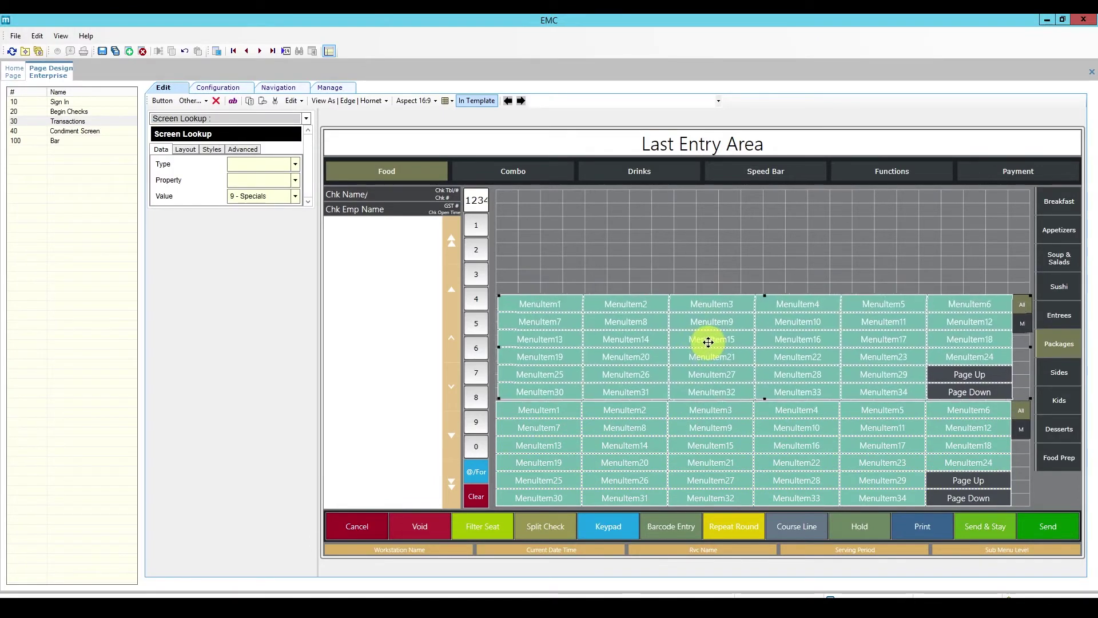
drag(764, 295, 764, 231)
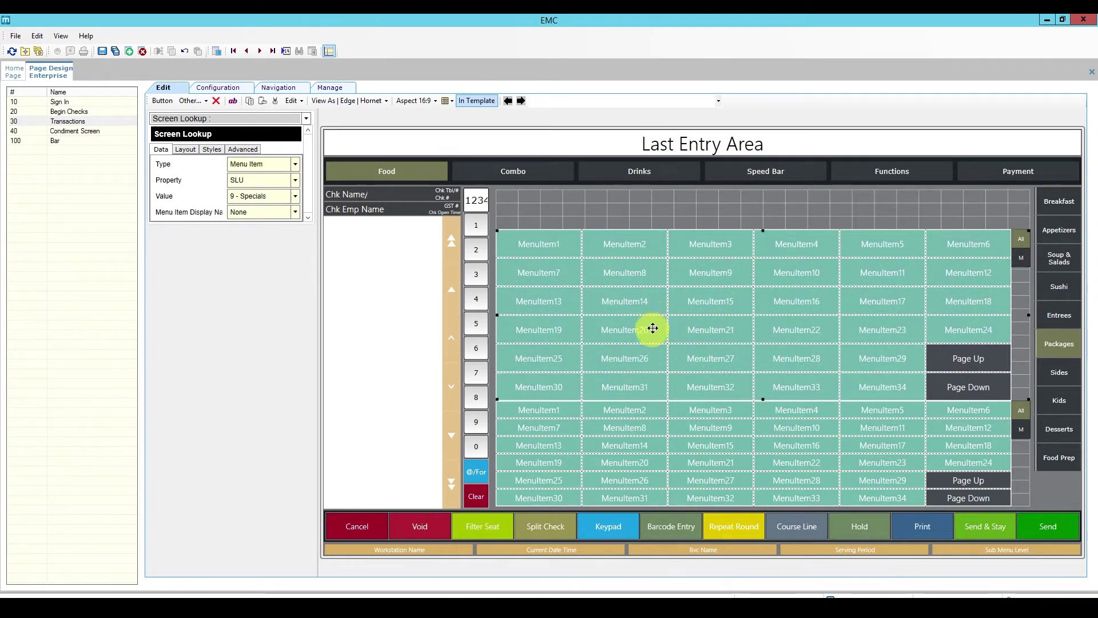
click(564, 311)
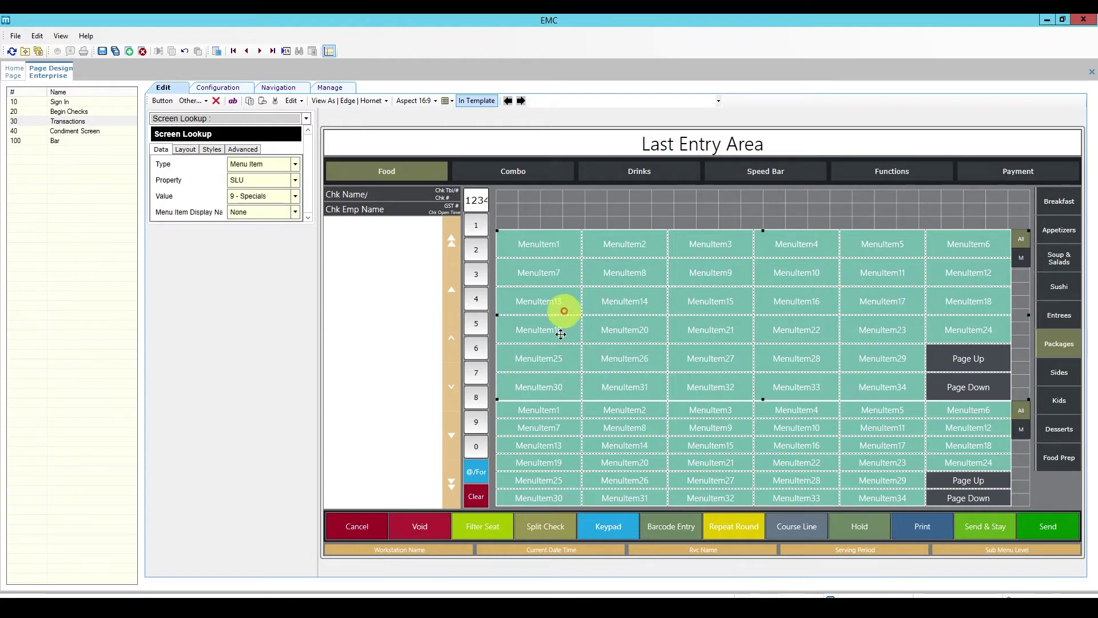
mouse_move(669, 306)
mouse_down()
mouse_move(669, 277)
mouse_move(668, 290)
mouse_up()
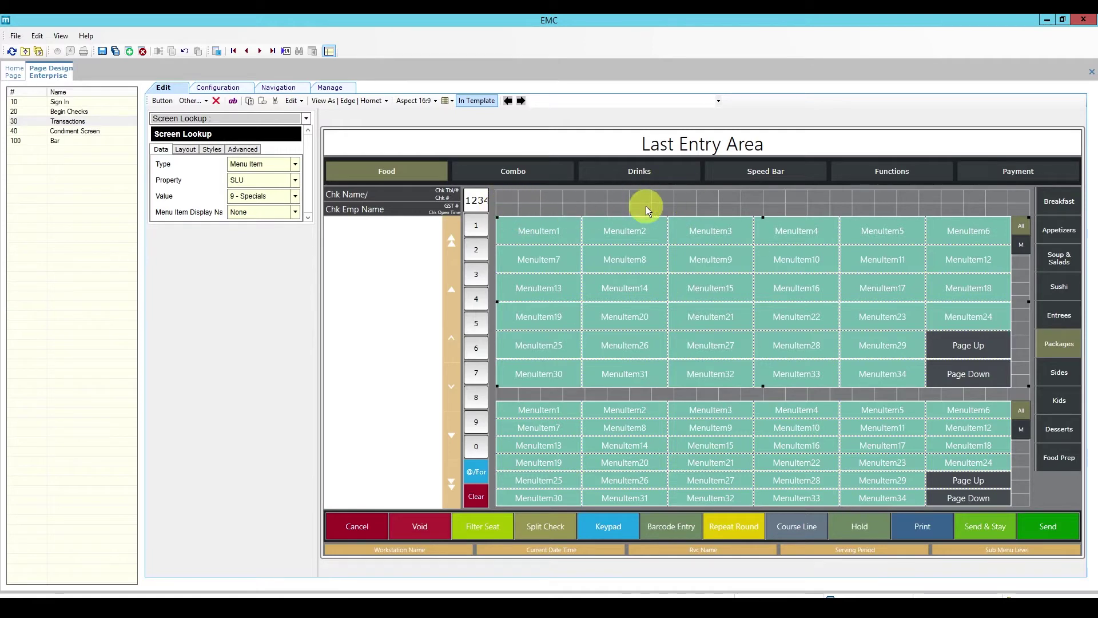
Add a button spanning half the width above the upper lookup and place a copy of it beside it
right_click(546, 202)
click(577, 218)
drag(582, 209, 761, 215)
right_click(719, 208)
click(791, 204)
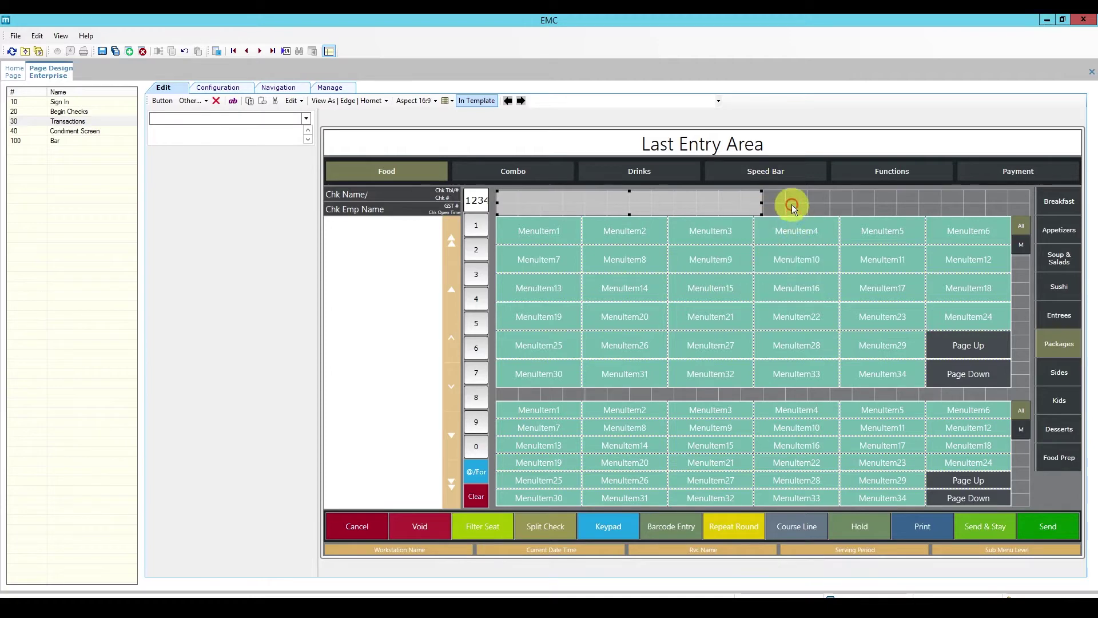
right_click(793, 206)
click(843, 265)
drag(841, 265, 824, 204)
Set the legend of the first header button to $100 and the second to $150
click(662, 201)
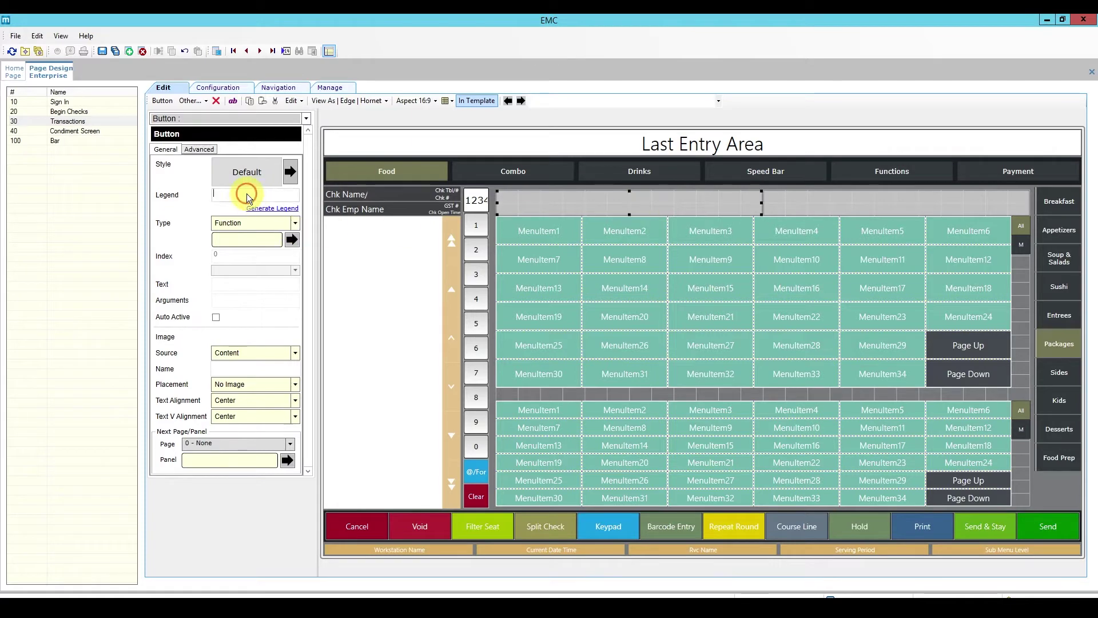
text($100)
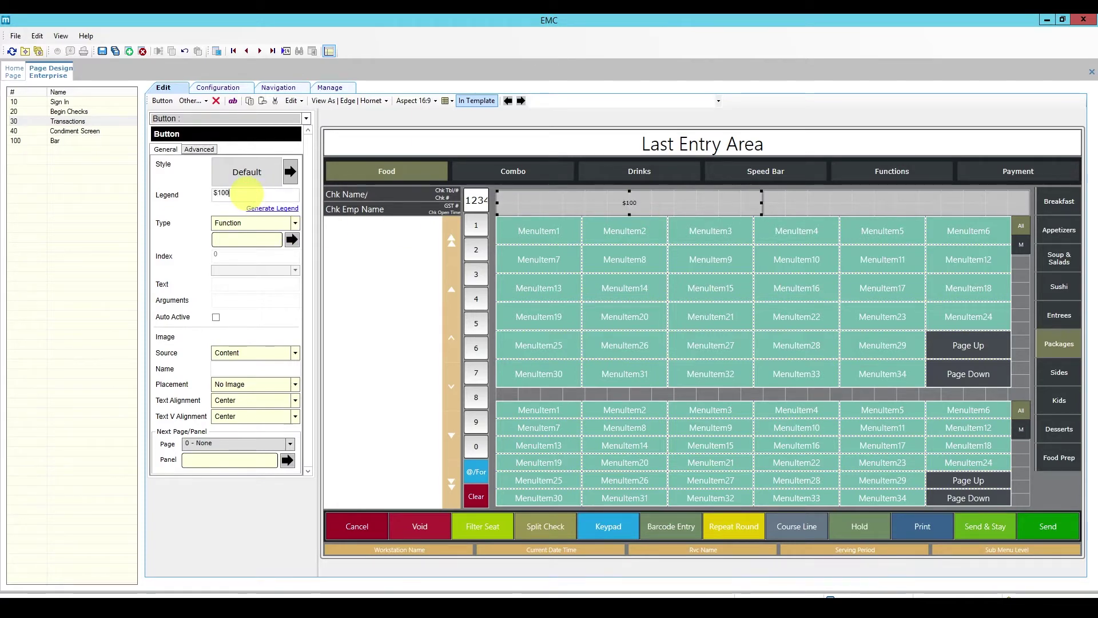
click(860, 201)
click(220, 195)
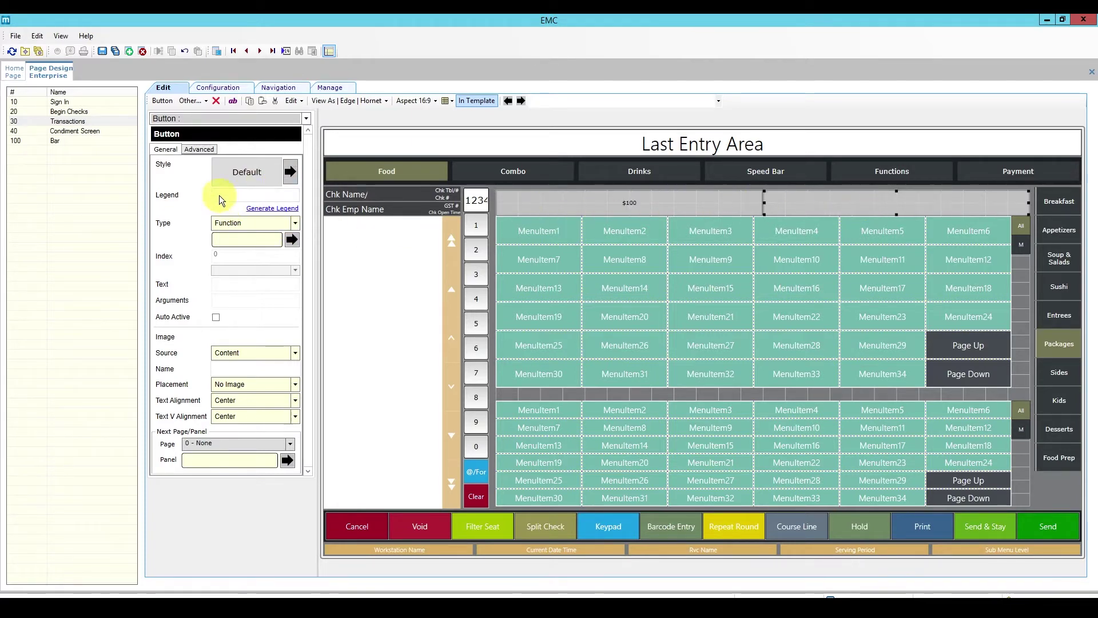
text($150)
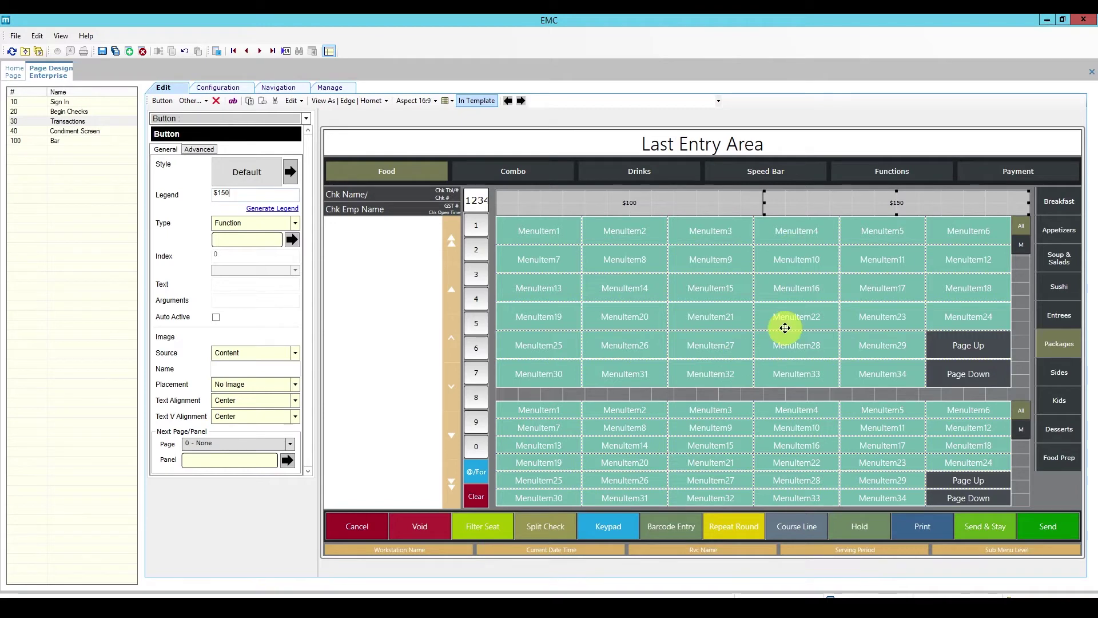
Move the upper screen lookup down one grid row so it sits directly against the lower lookup
click(722, 291)
drag(720, 297, 722, 296)
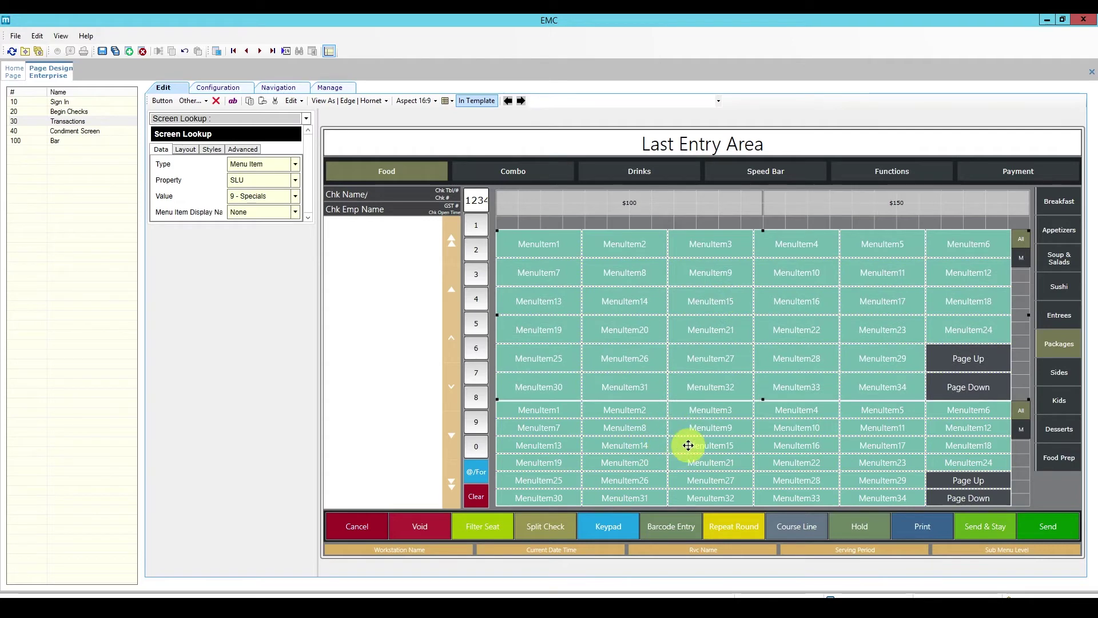
Look through the SLU values available to the upper screen lookup for unused numbers
click(295, 196)
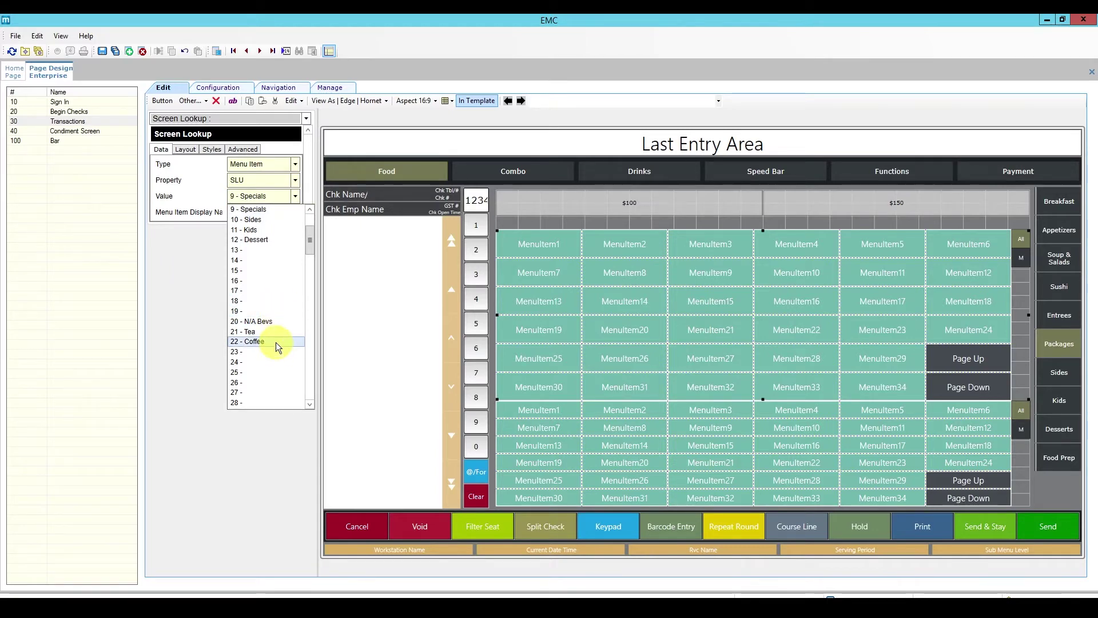
scroll(275, 342, down, 1)
scroll(276, 342, down, 11)
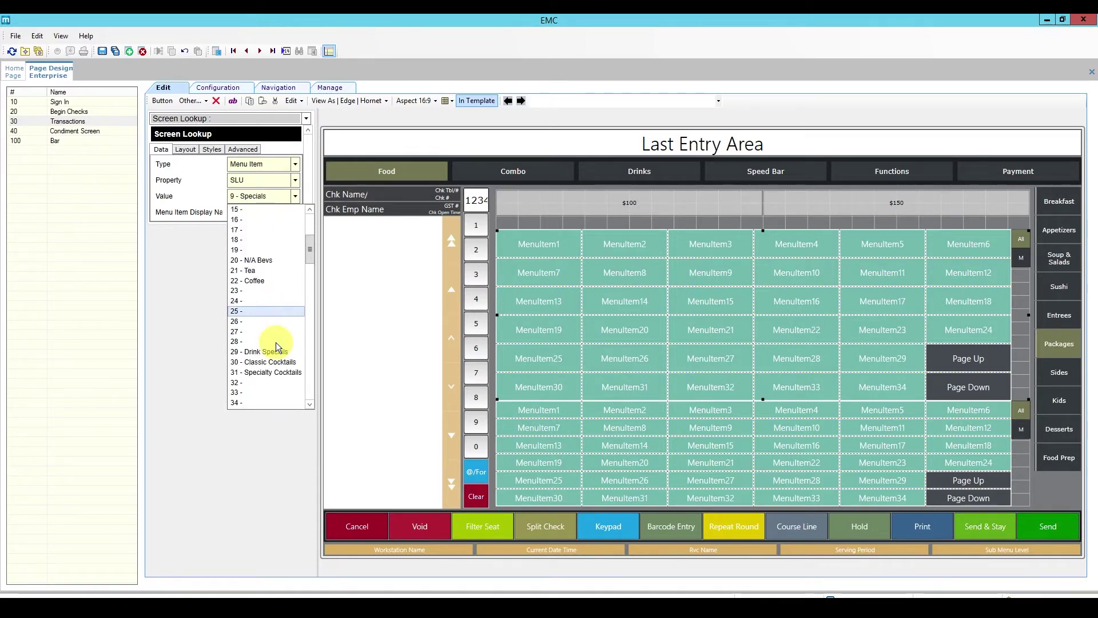
scroll(277, 343, down, 2)
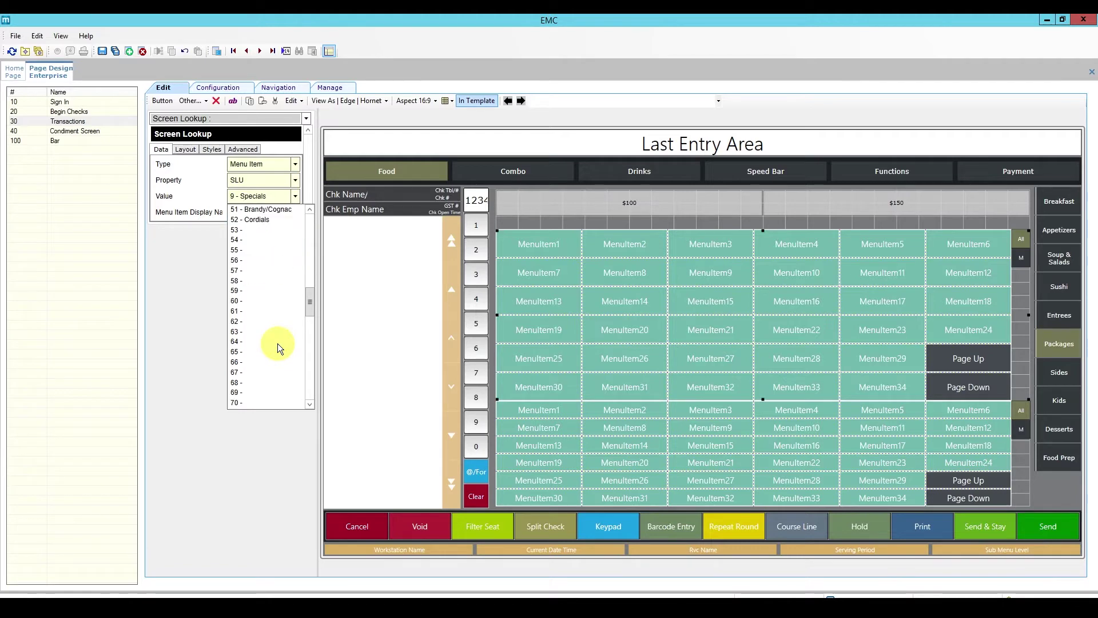
scroll(276, 343, down, 1)
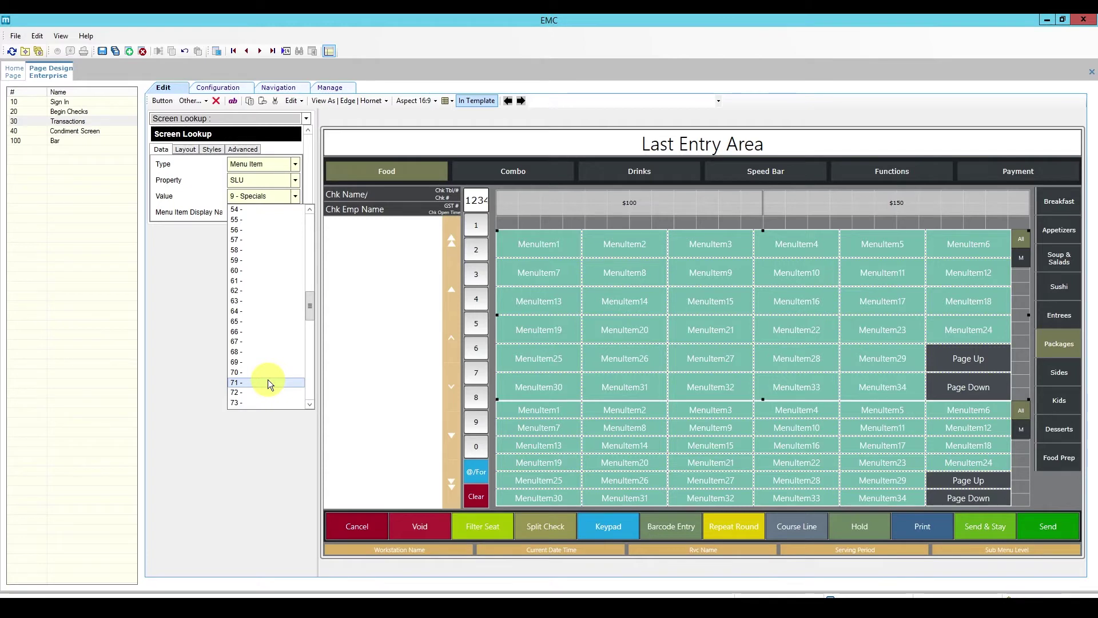
click(561, 332)
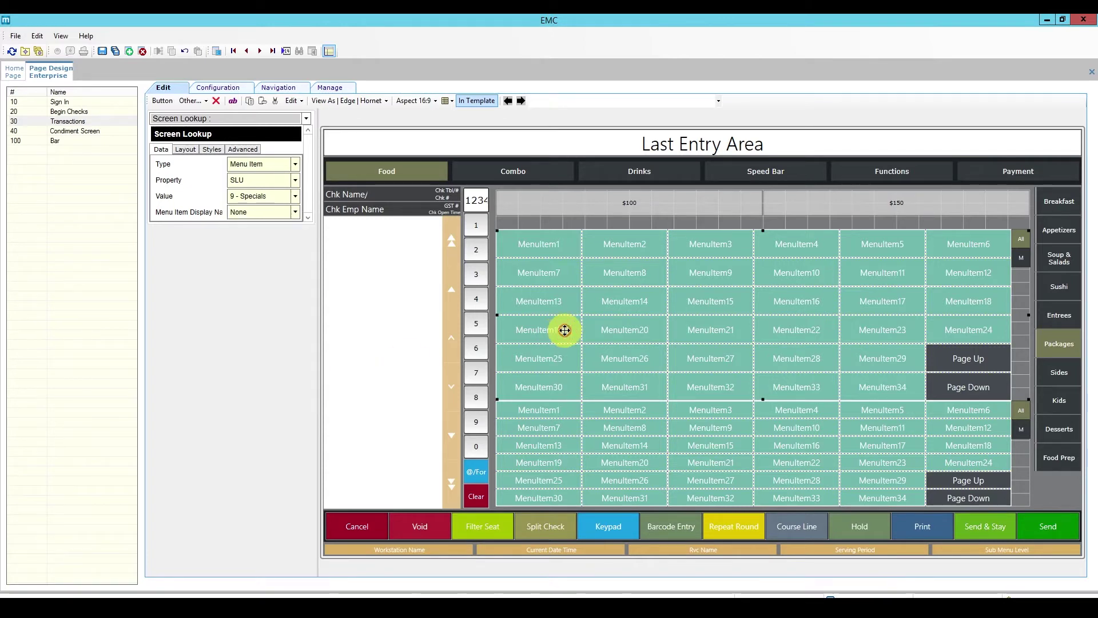
Save the Transactions page and close Page Design
click(101, 51)
right_click(64, 70)
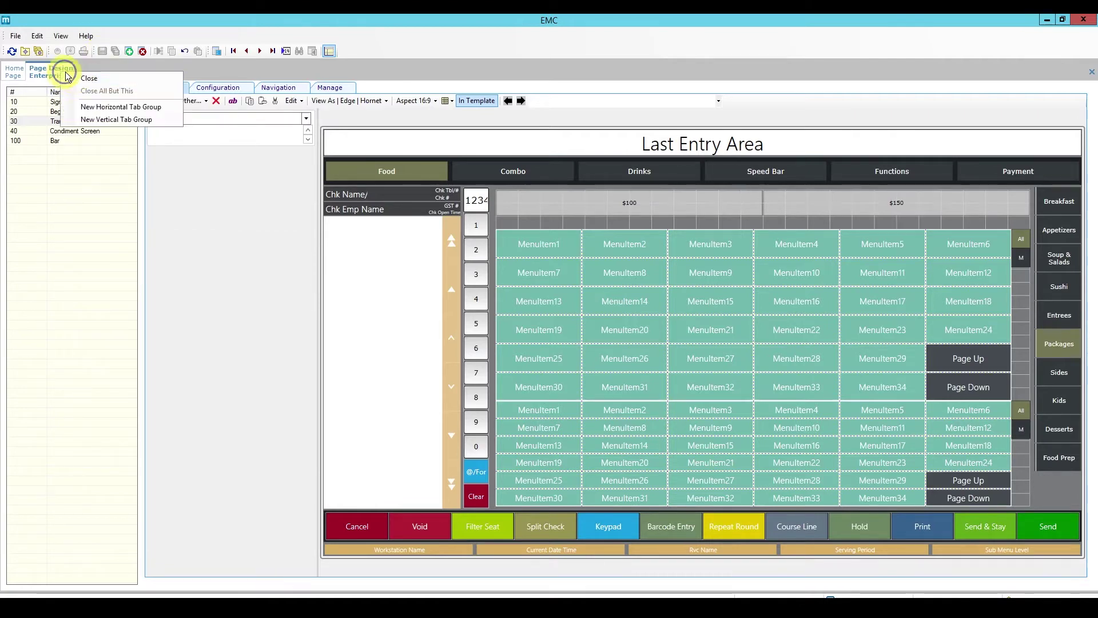
click(77, 81)
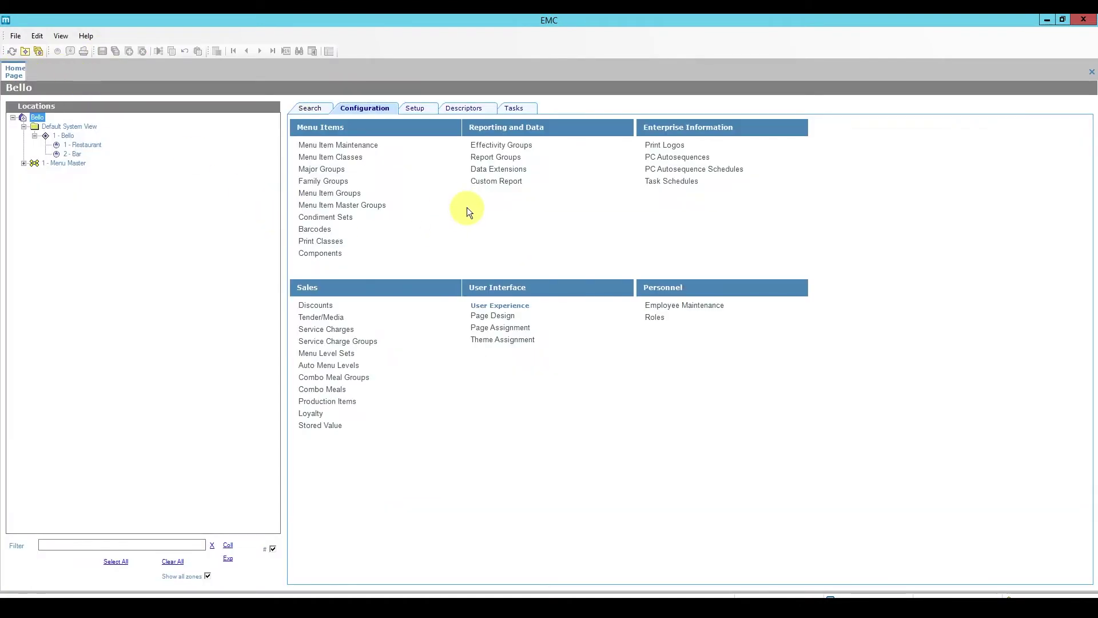
In the menu item SLU names, name number 70 Package Apps and number 71 Package Drinks
click(464, 109)
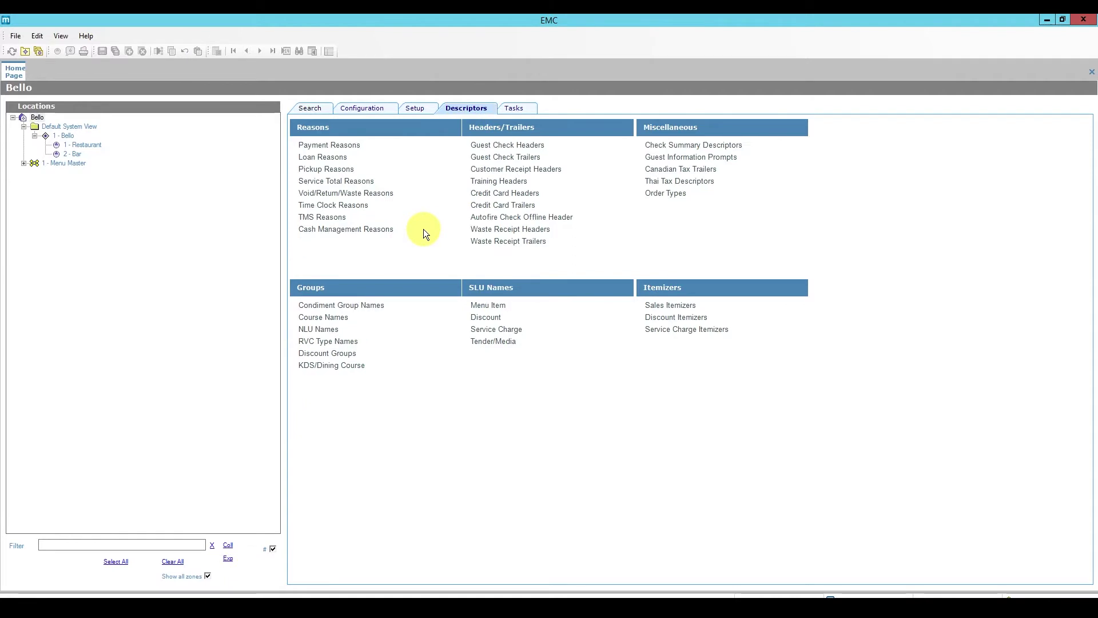
click(489, 305)
scroll(185, 350, down, 19)
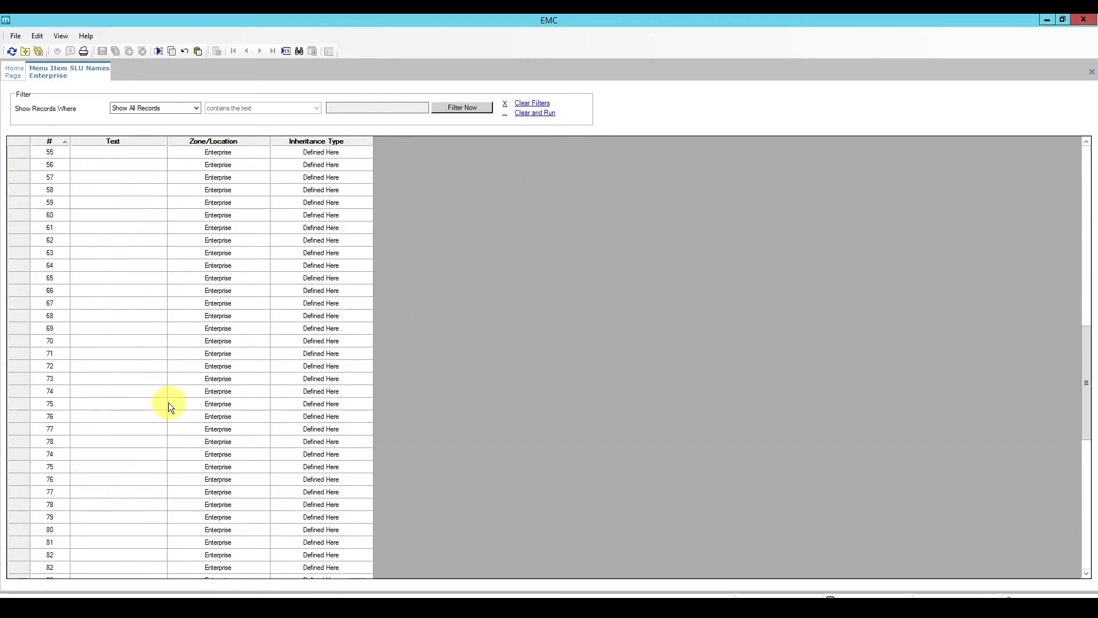
click(91, 304)
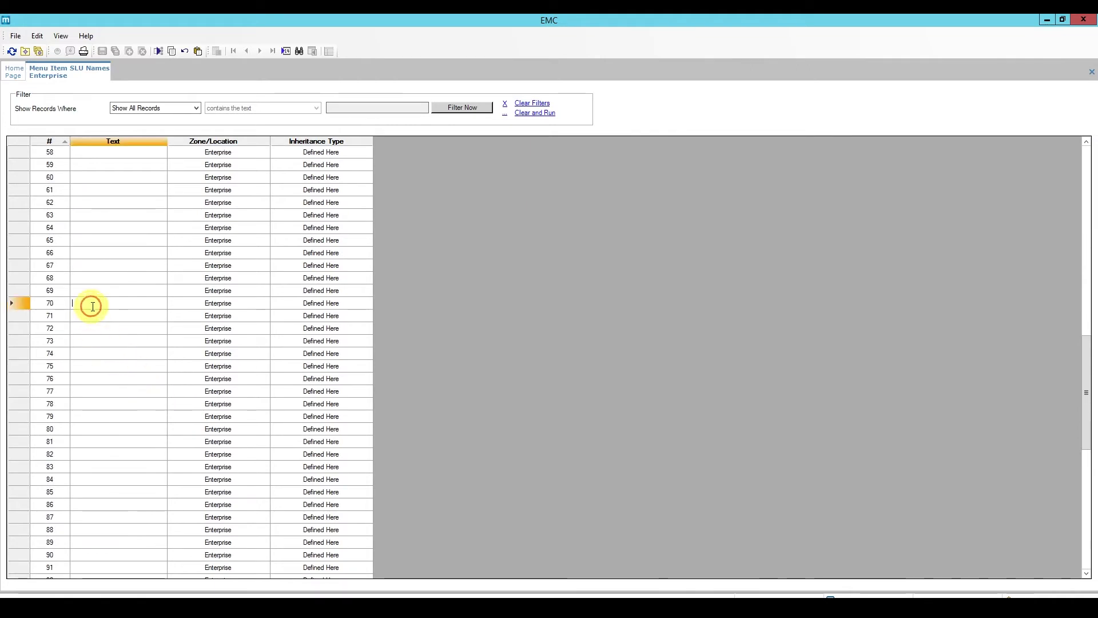
text(Package Apps)
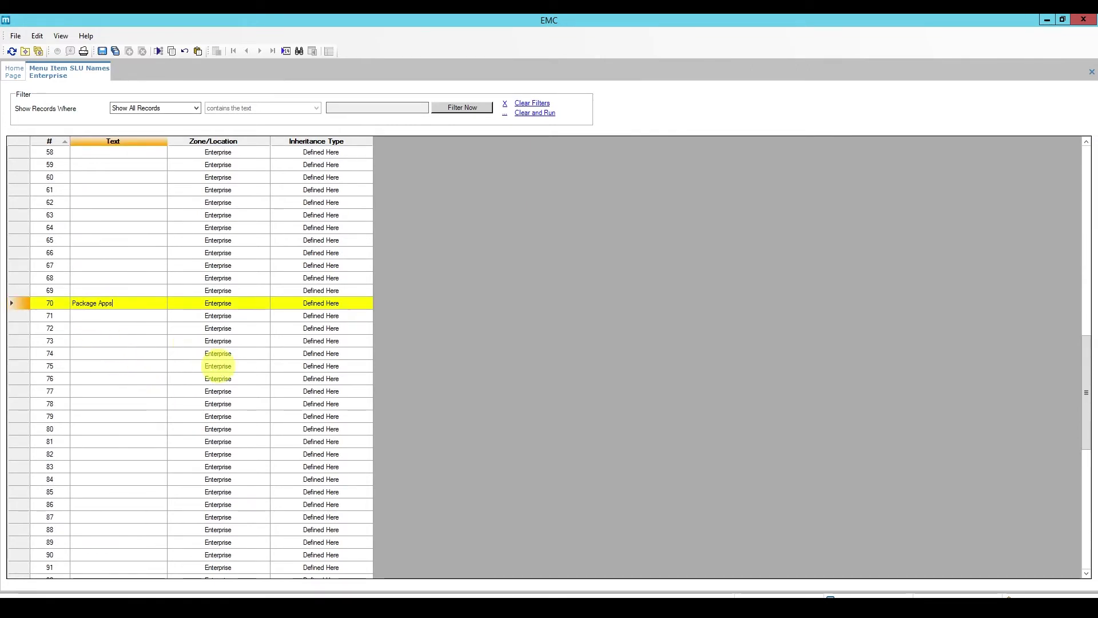
click(113, 316)
text(Pac)
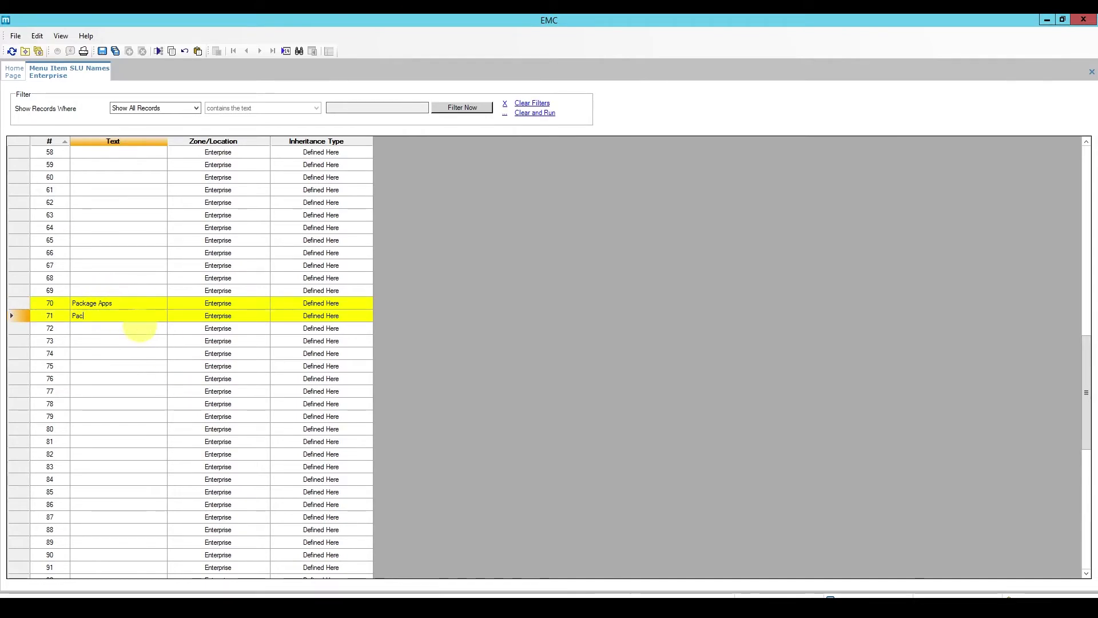
text(kage Drinks)
Save the menu item SLU names and close their list
click(102, 51)
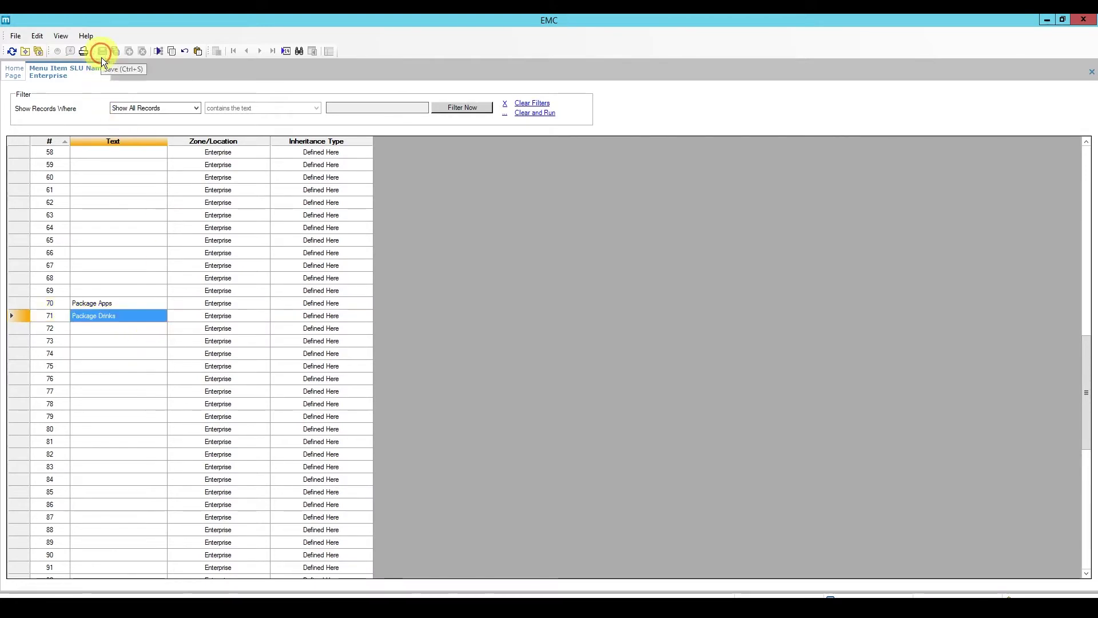
right_click(74, 76)
click(101, 86)
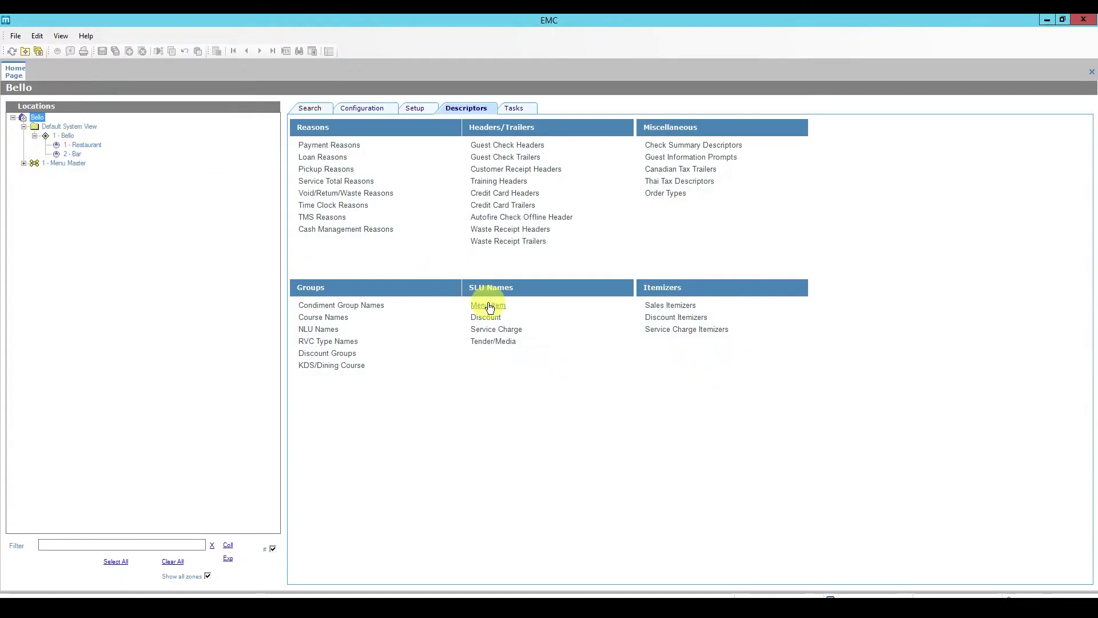
Open the Transactions page in Page Design, view it in 16:9 aspect and show its Packages tab
click(376, 109)
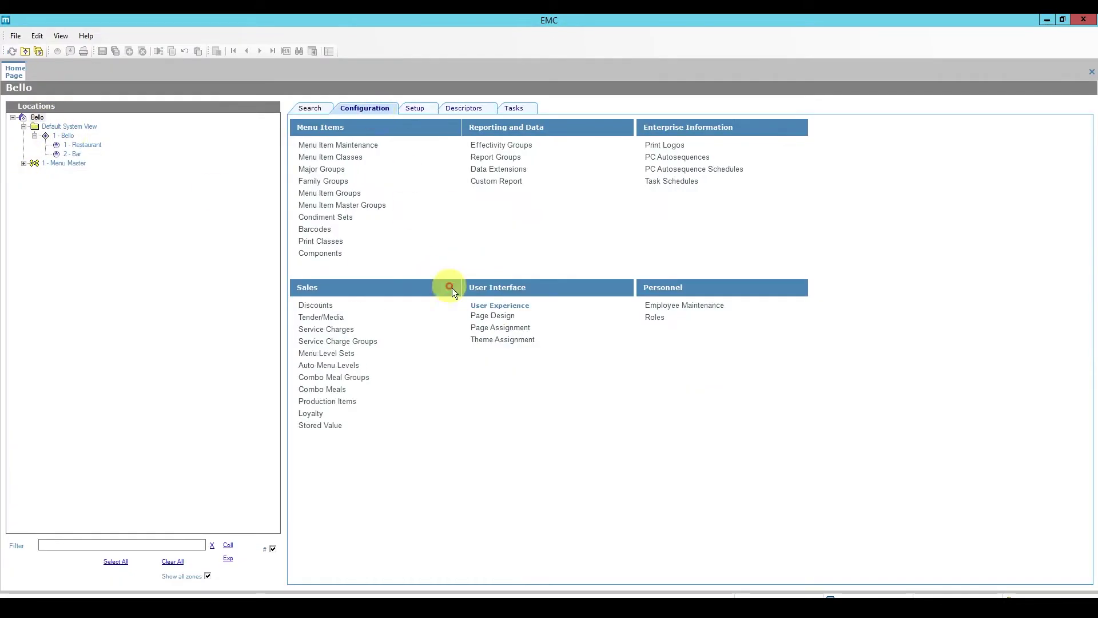
click(487, 317)
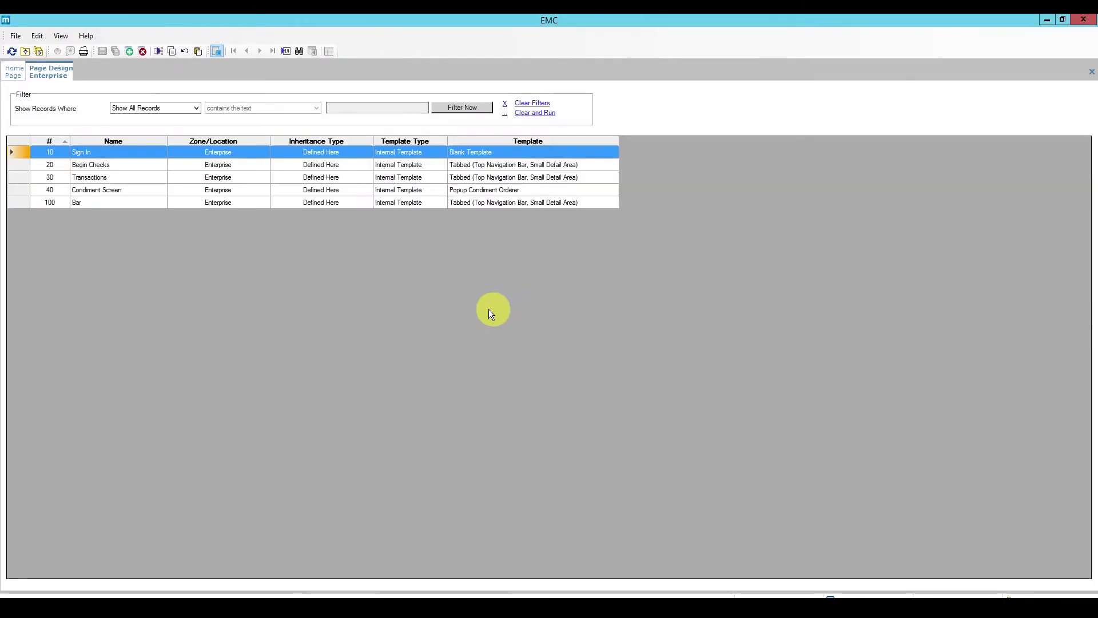
double_click(23, 176)
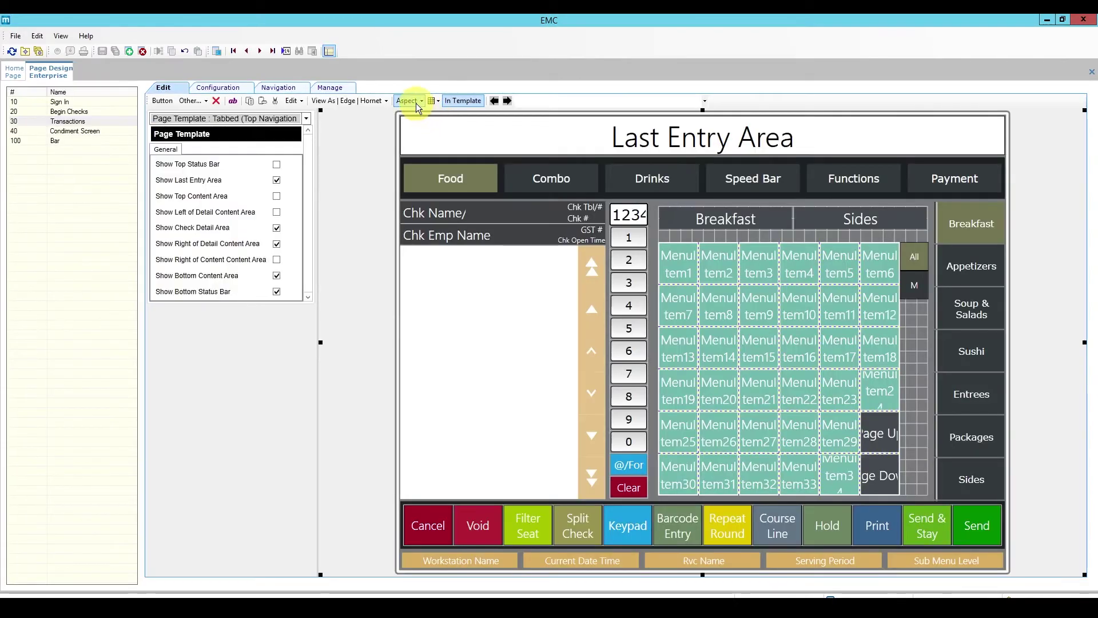
click(416, 102)
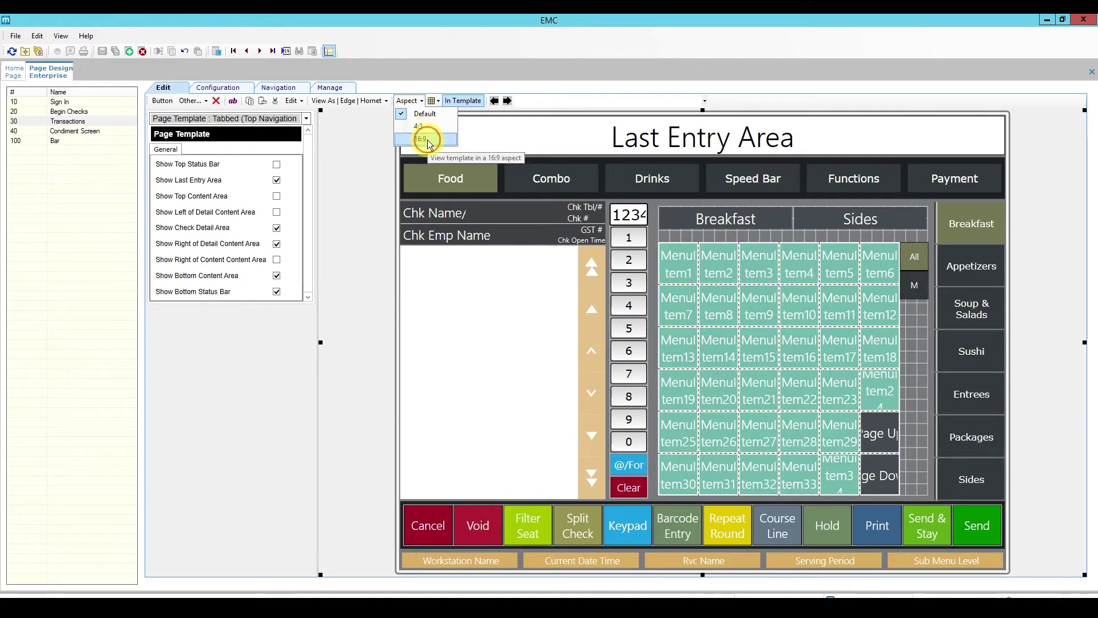
click(423, 135)
click(1058, 344)
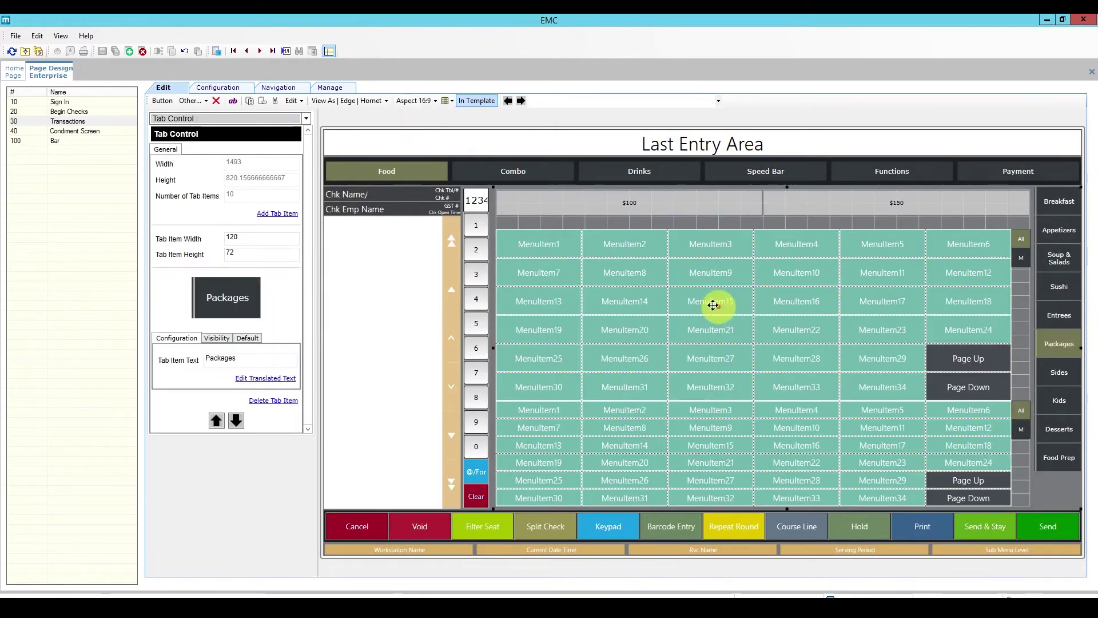
Give the $100 header button the Cyan style and a font size of 20
click(642, 206)
click(291, 172)
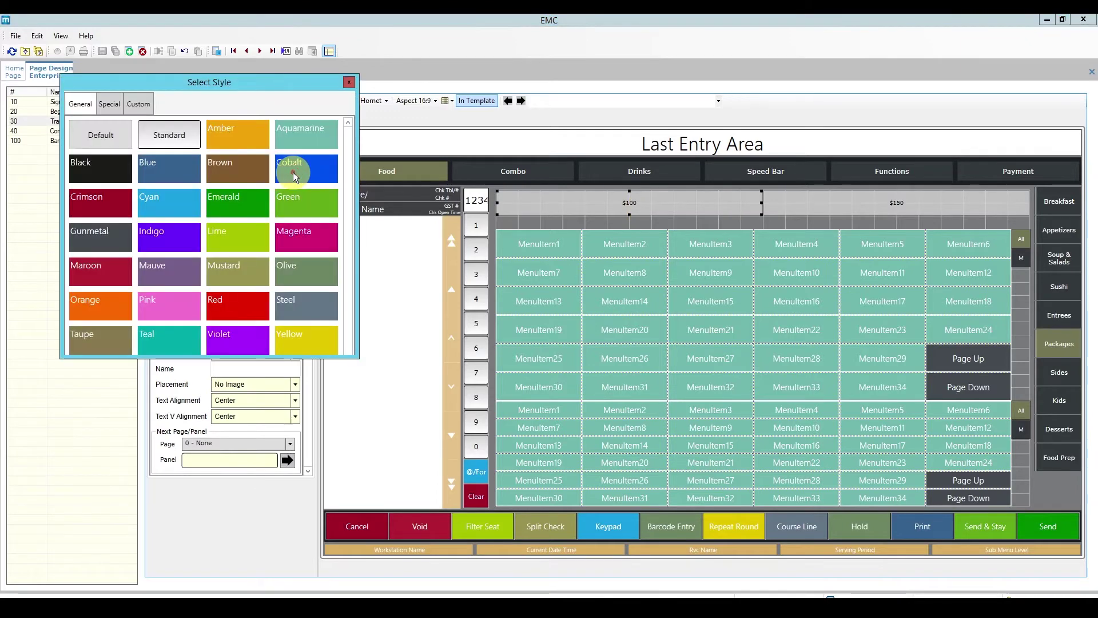
click(190, 200)
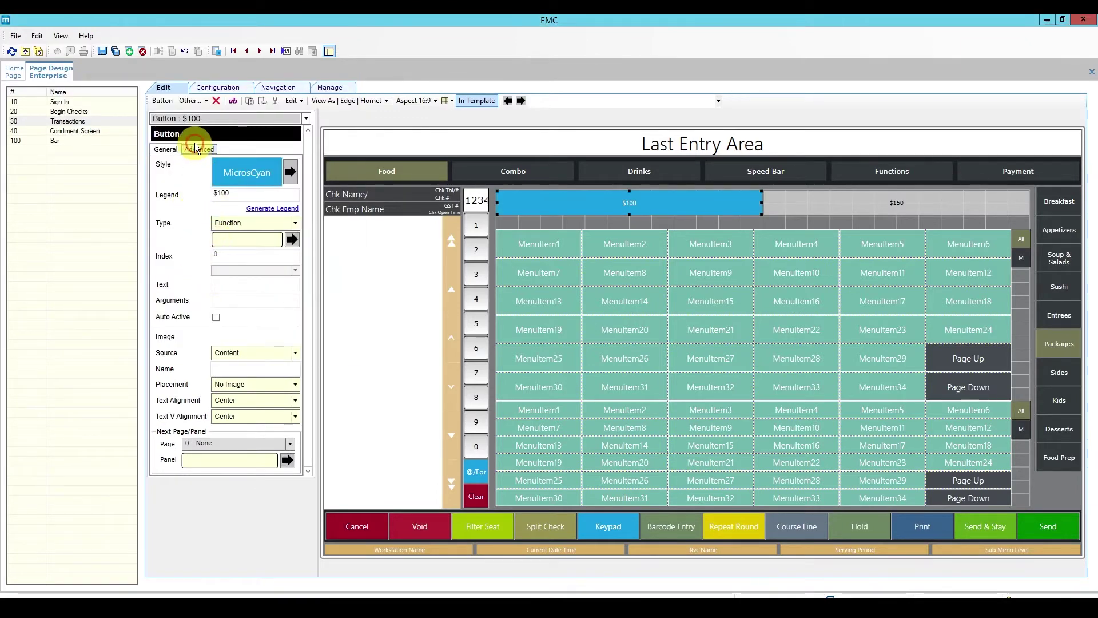
click(200, 149)
click(157, 161)
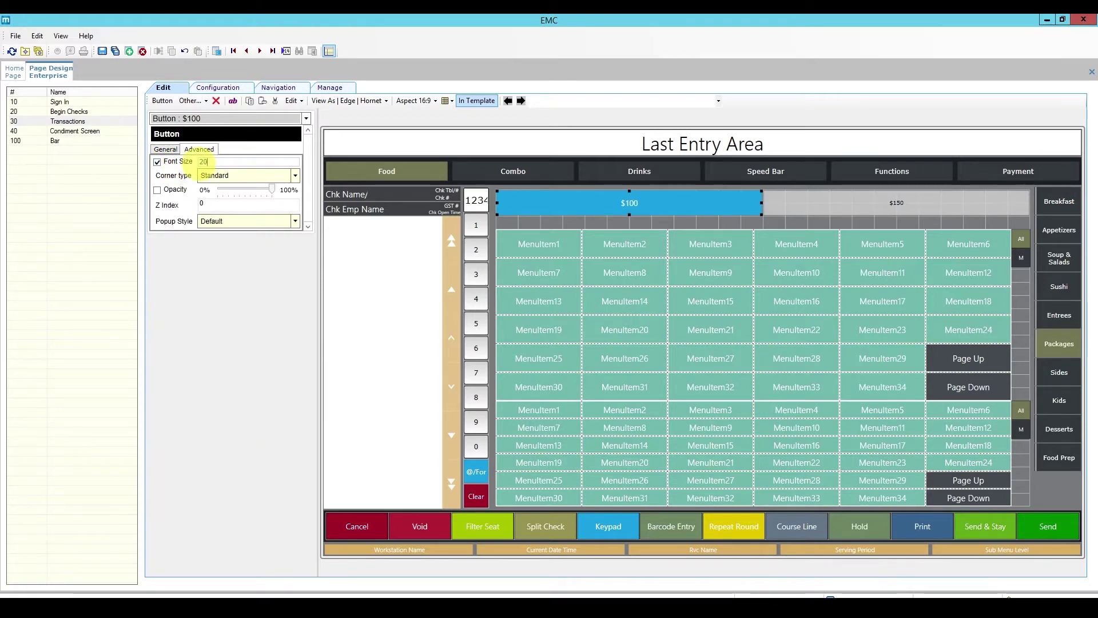
click(165, 149)
Give the $150 header button the Emerald style and a font size of 20
click(833, 208)
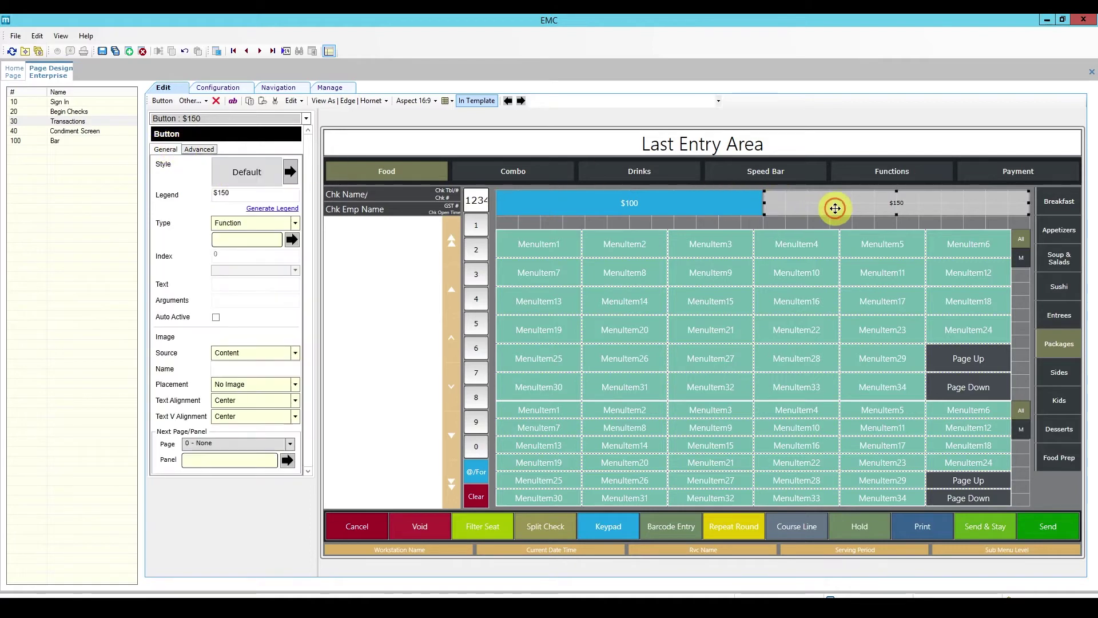
click(291, 175)
click(255, 198)
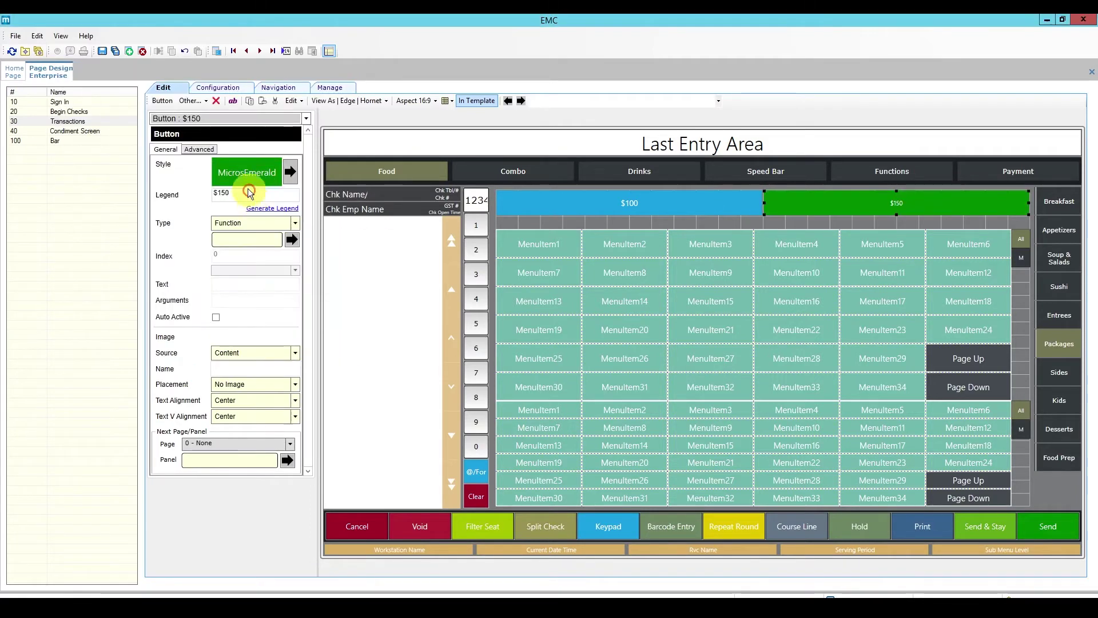
click(197, 151)
click(216, 164)
double_click(205, 163)
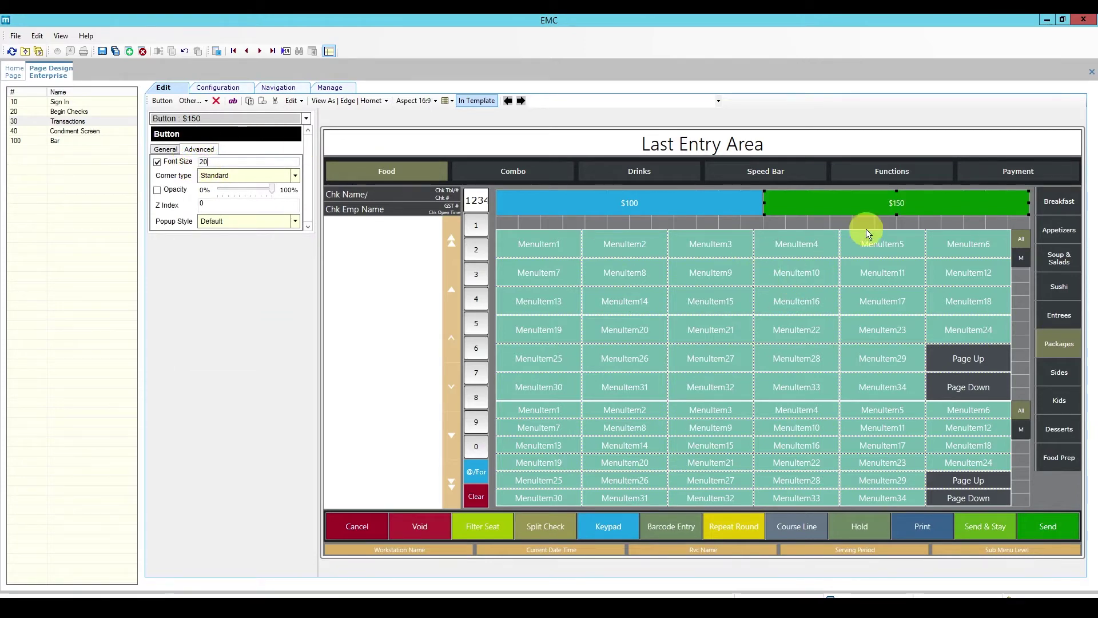
Set the upper screen lookup's SLU value to 70 - Package Apps
click(673, 297)
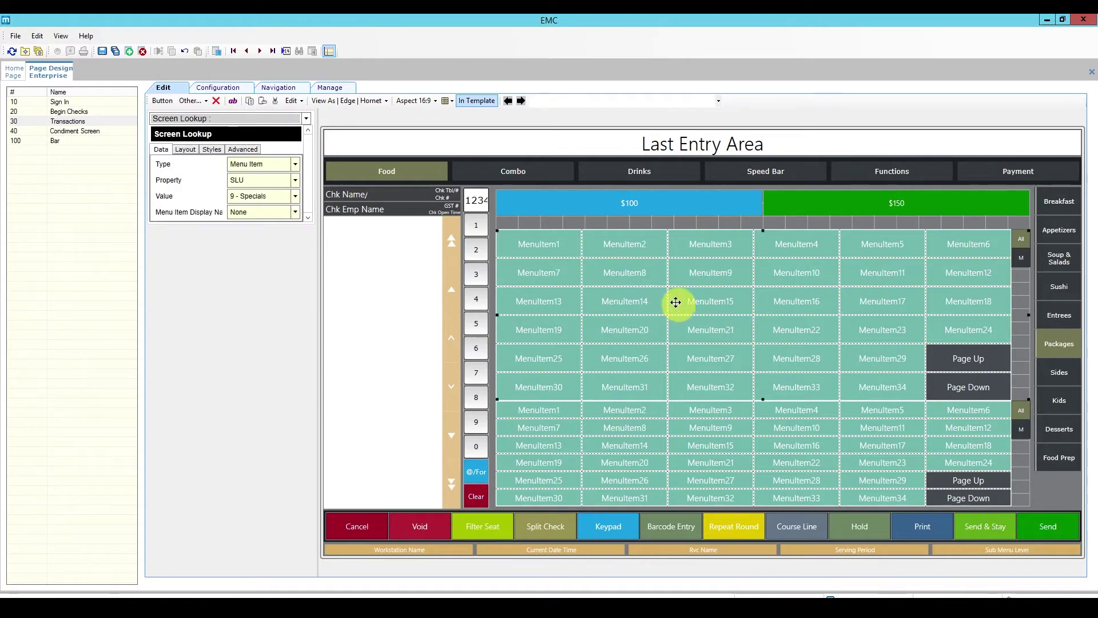
click(296, 196)
scroll(282, 293, down, 10)
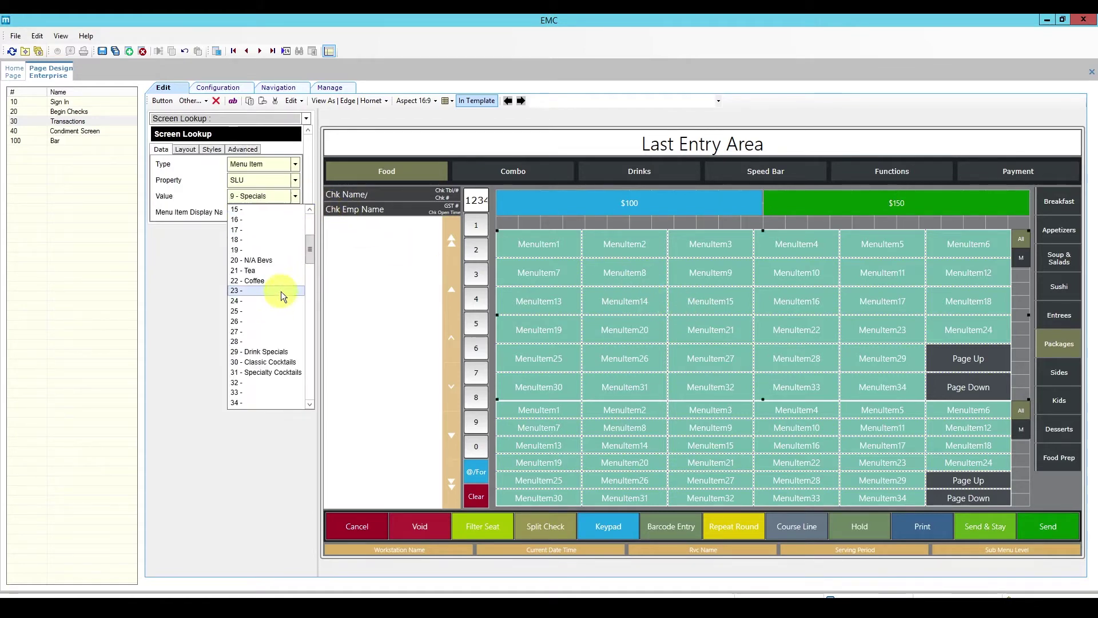
scroll(281, 294, down, 5)
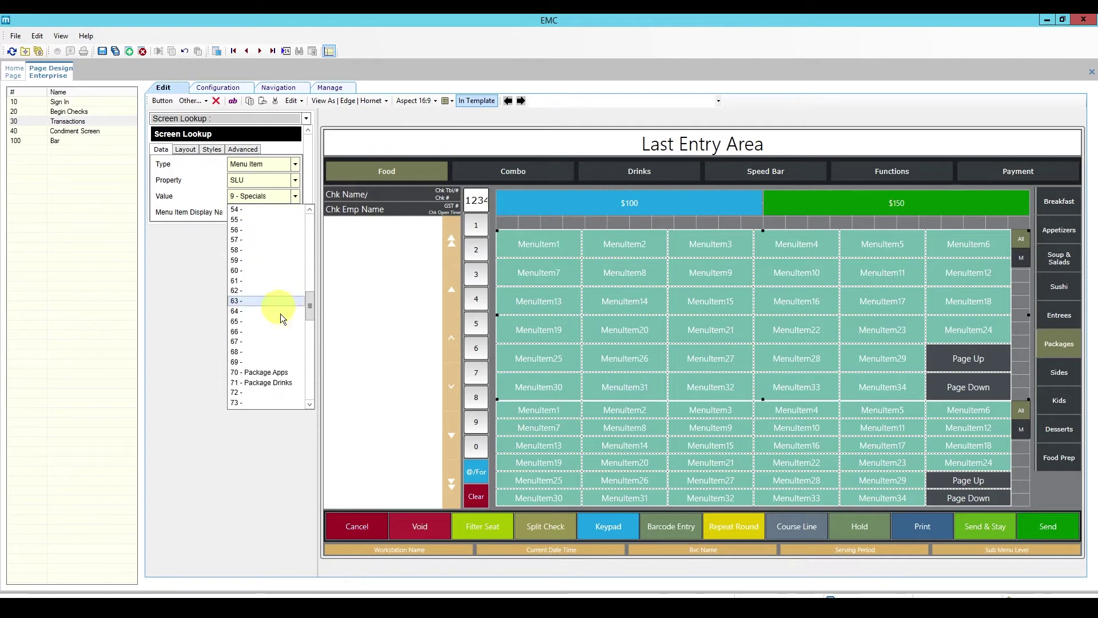
click(277, 371)
Set the lower screen lookup's SLU value to 71 - Package Drinks
click(555, 441)
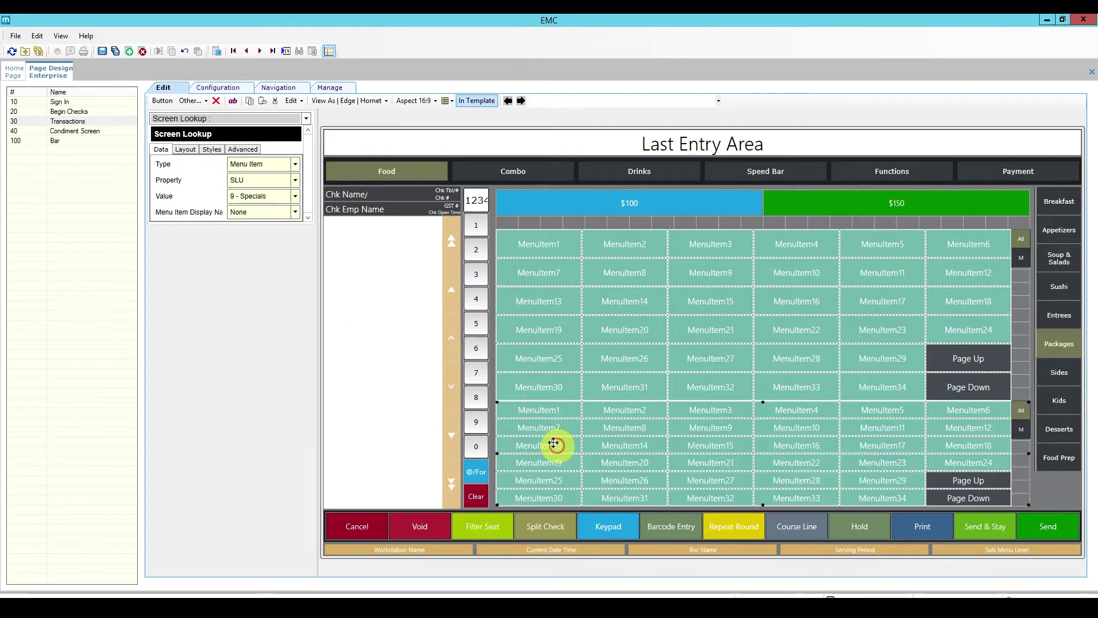
click(297, 198)
scroll(256, 361, down, 12)
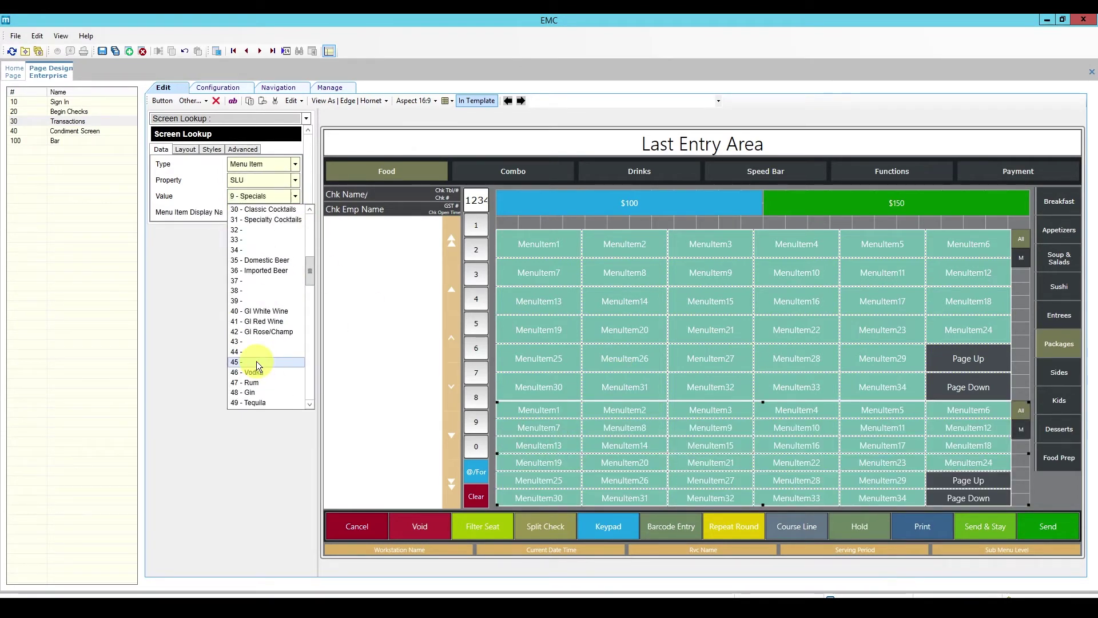
scroll(268, 362, down, 3)
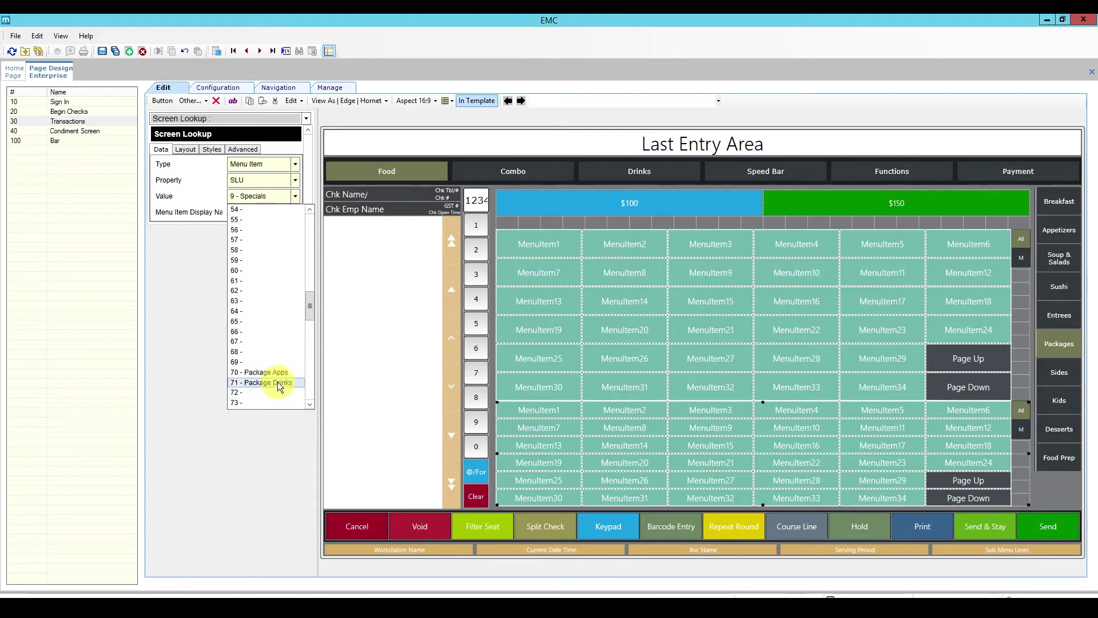
click(277, 382)
Change the upper screen lookup's button style to Cyan
click(553, 344)
click(186, 149)
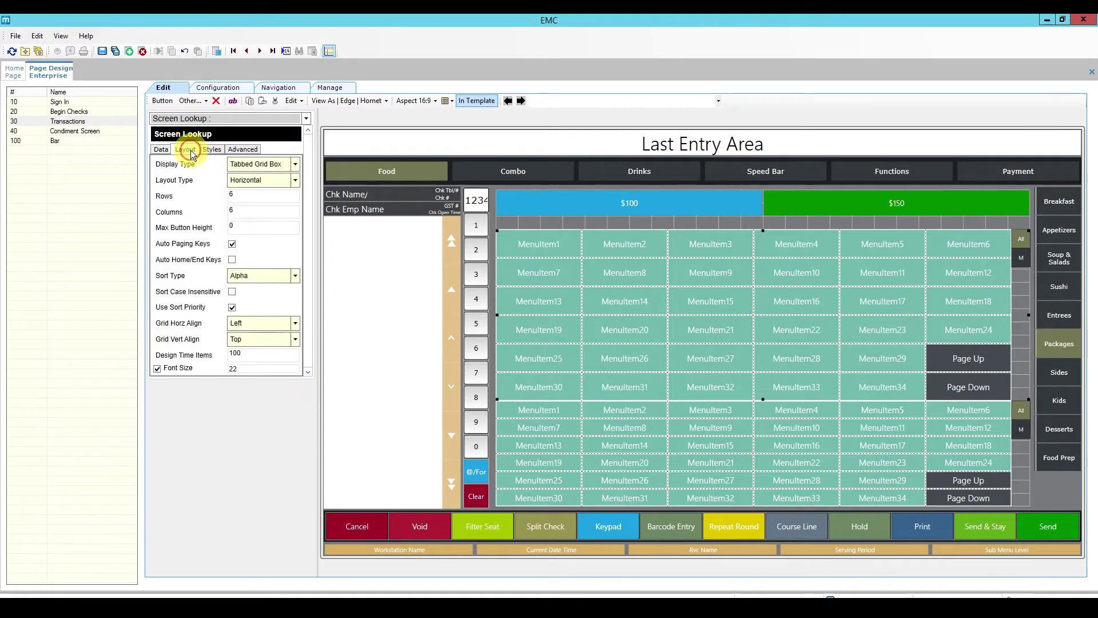
click(212, 150)
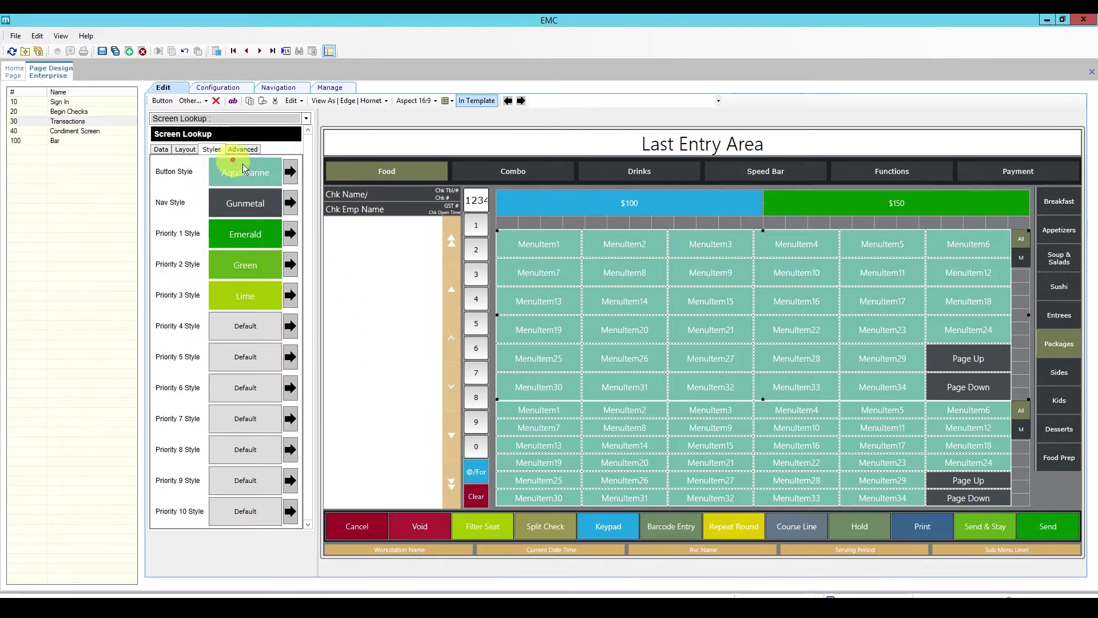
click(291, 173)
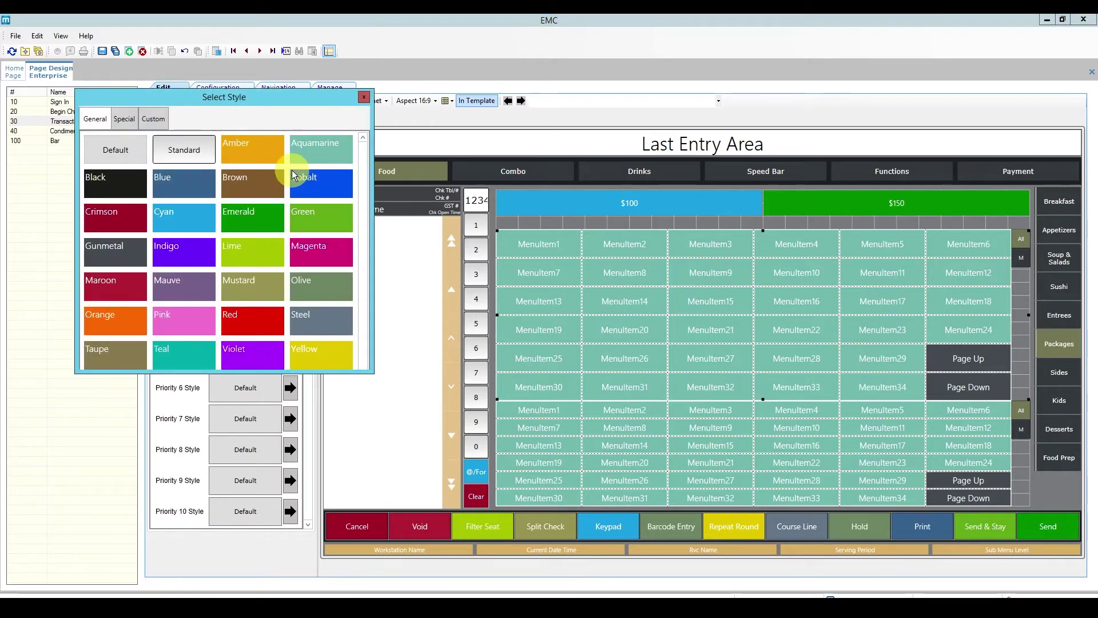
click(190, 213)
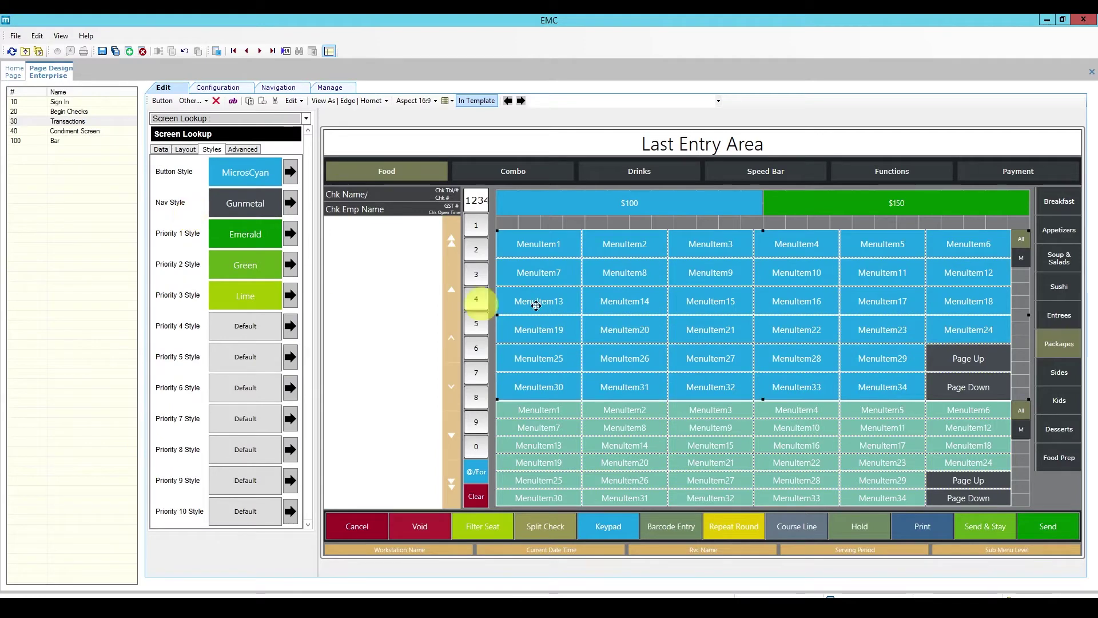
click(606, 453)
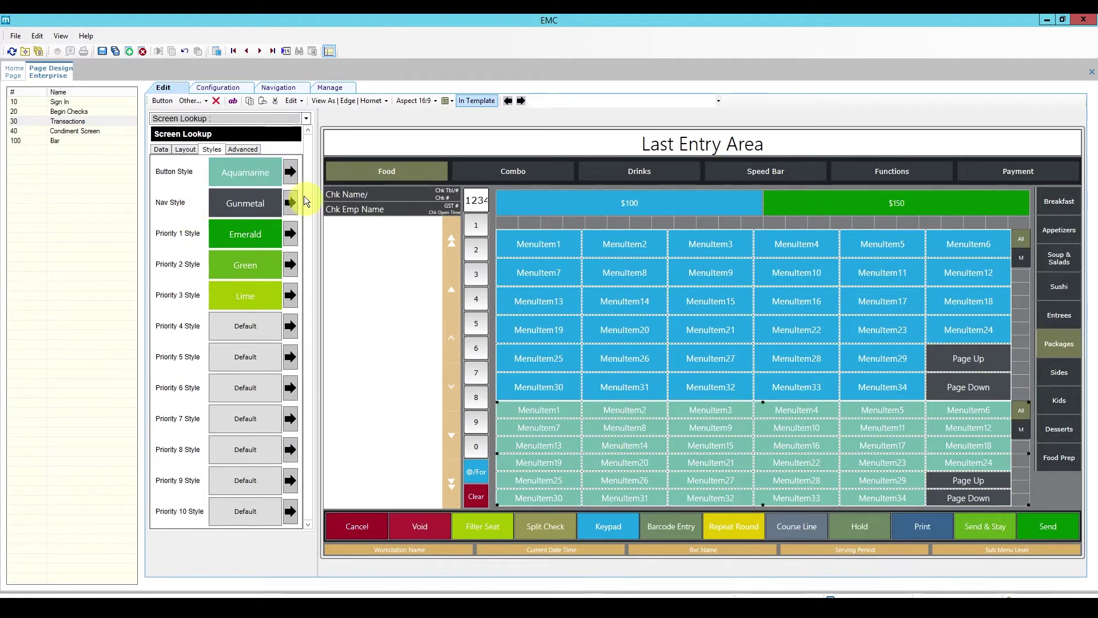
click(292, 173)
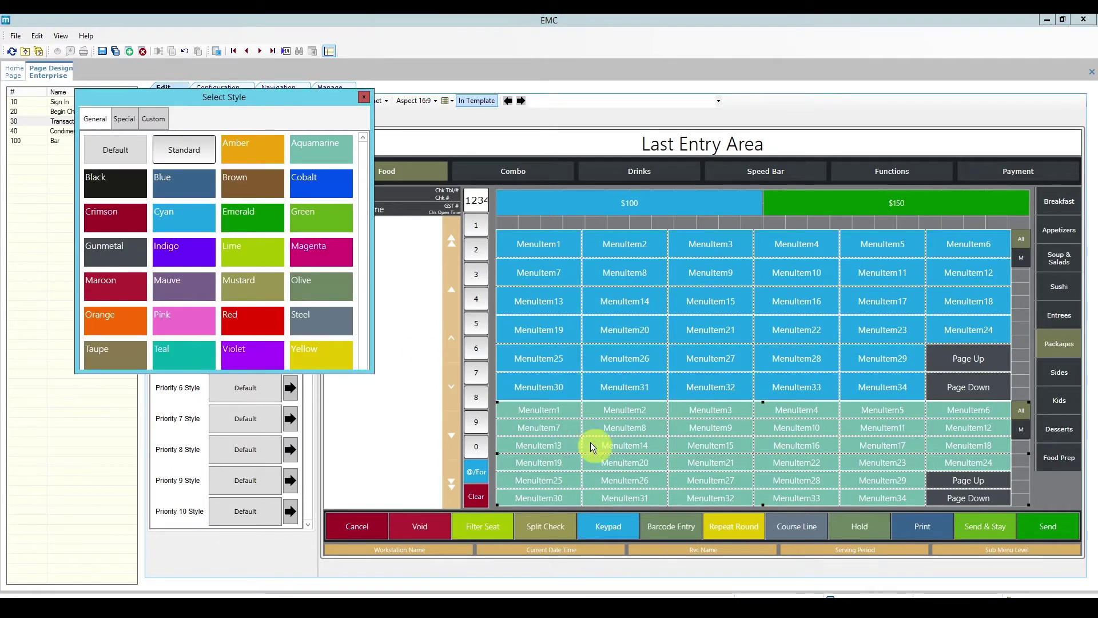
click(365, 97)
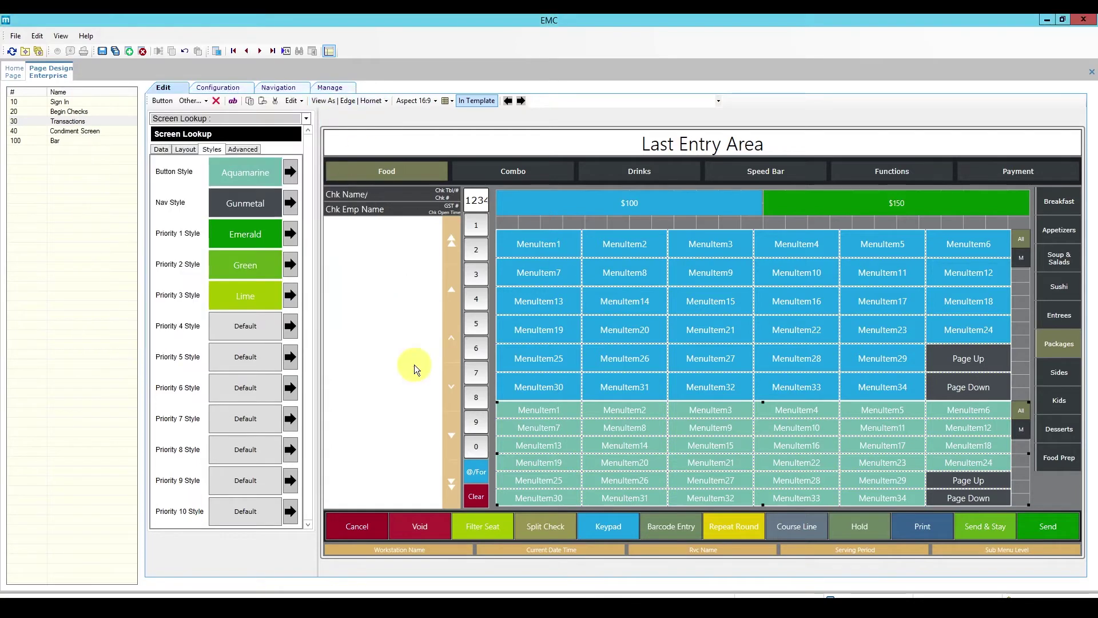
Set the lower screen lookup's layout to 3 rows
click(163, 150)
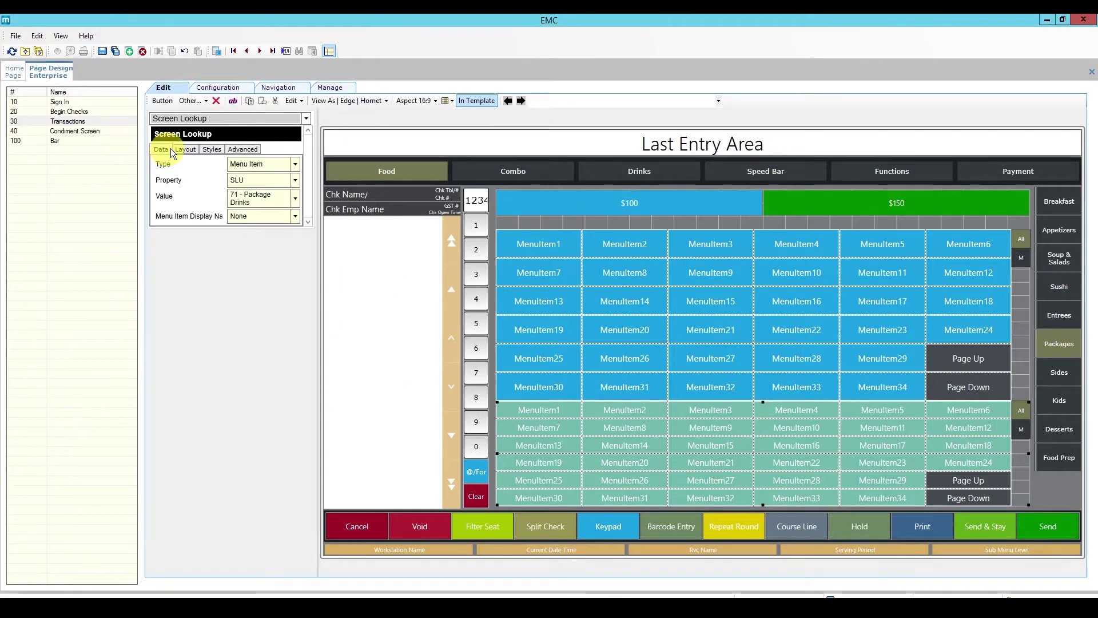
click(184, 149)
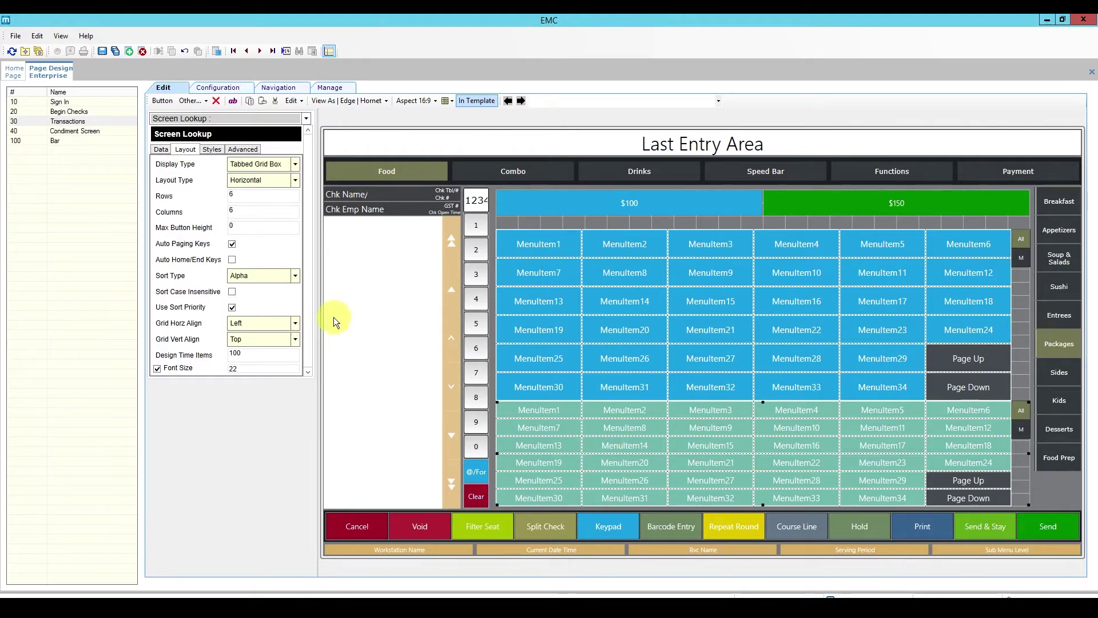
click(224, 195)
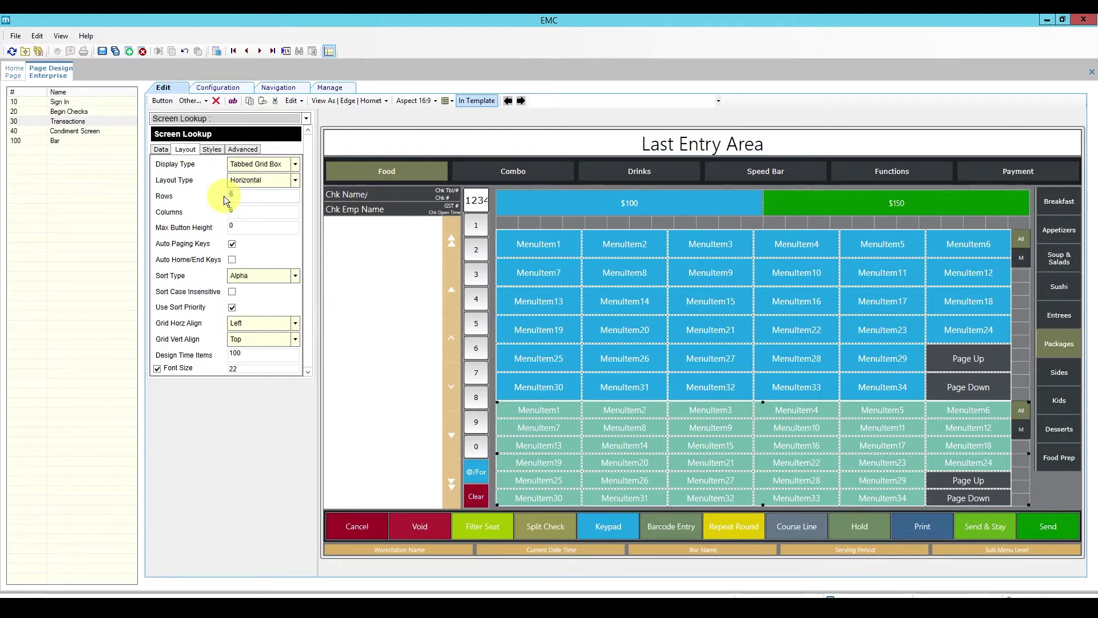
text(3)
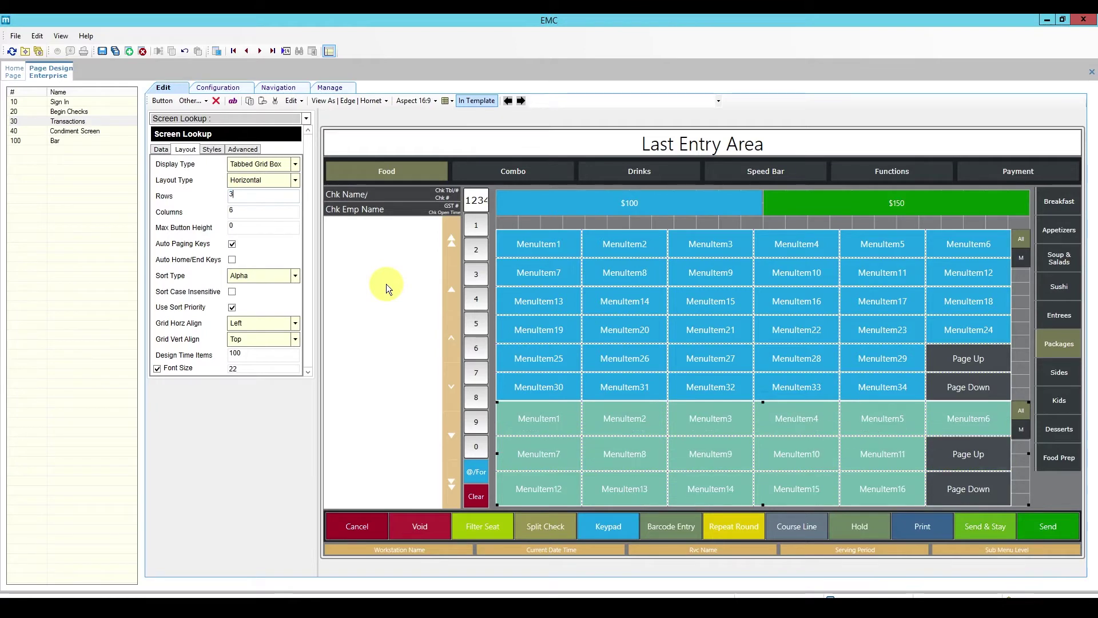
Set the upper screen lookup's layout to 5 rows
click(609, 358)
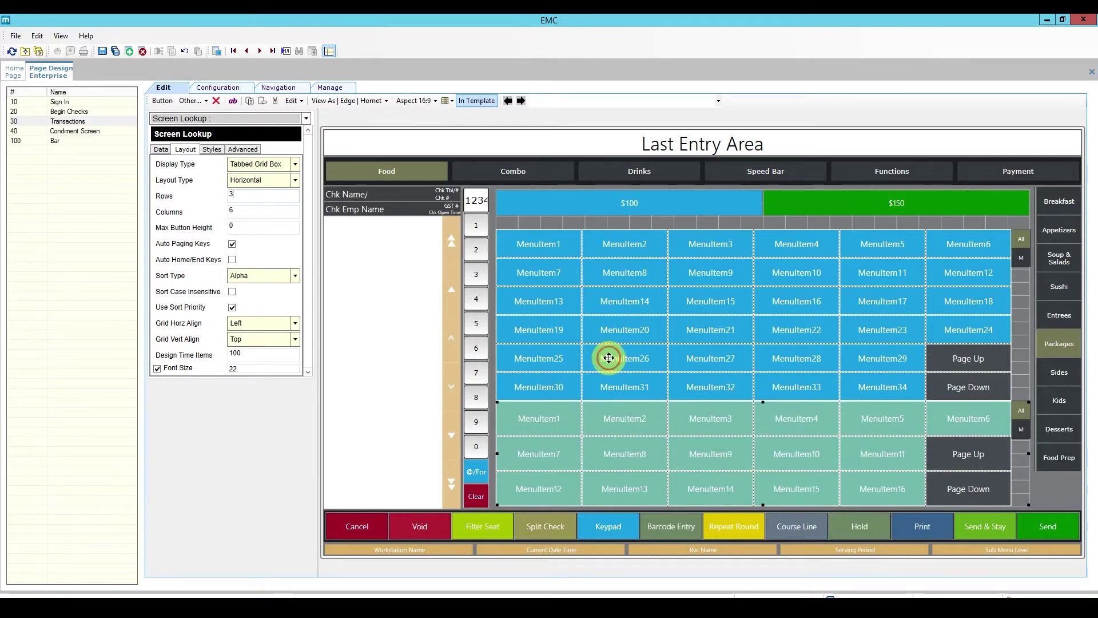
click(230, 207)
text(5)
click(568, 288)
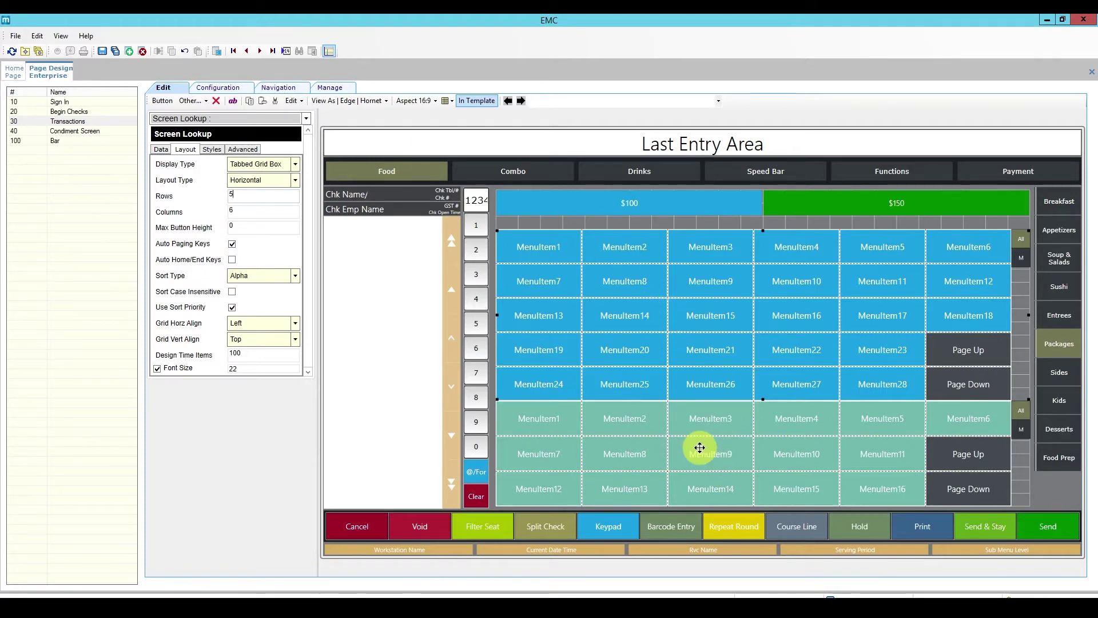
Set the display type of both the upper and the lower screen lookup to Grid
click(676, 309)
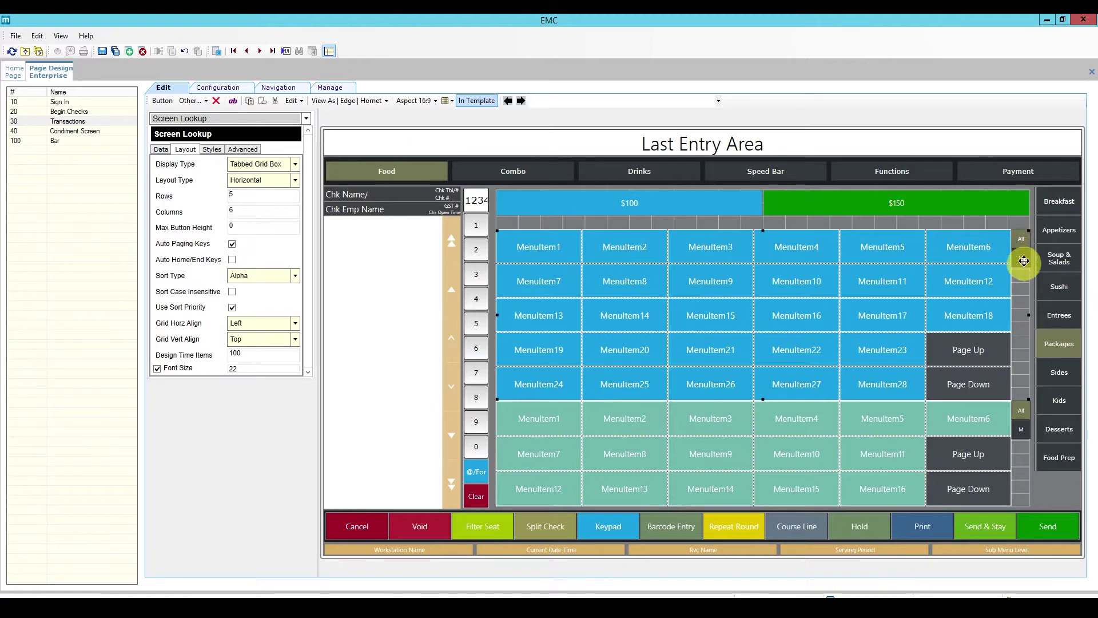
click(295, 164)
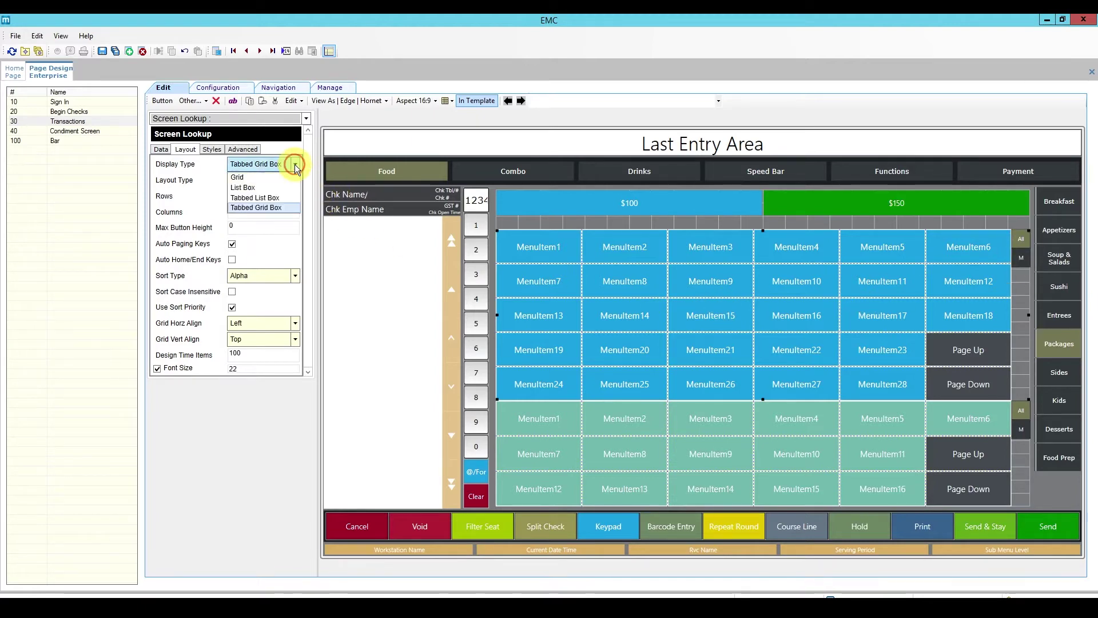
click(284, 173)
click(813, 444)
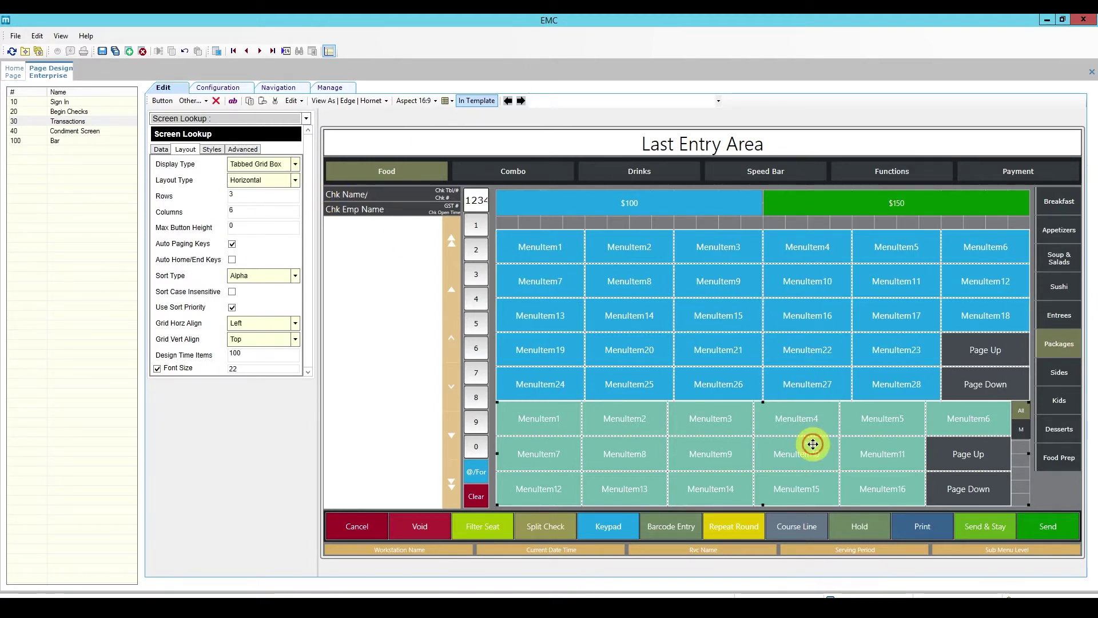
click(295, 163)
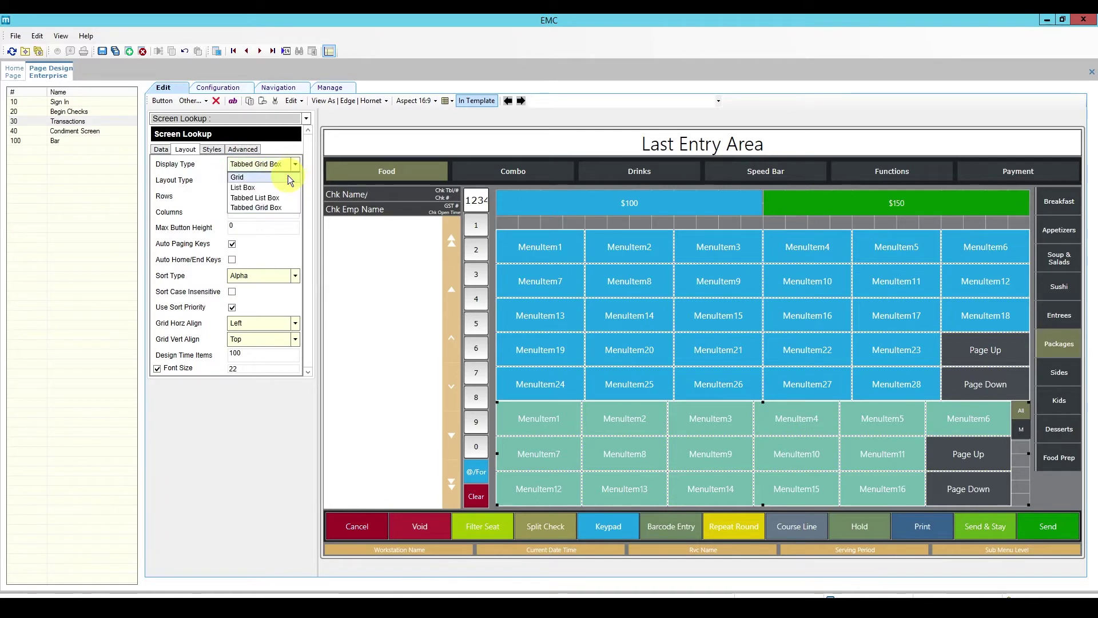
click(287, 176)
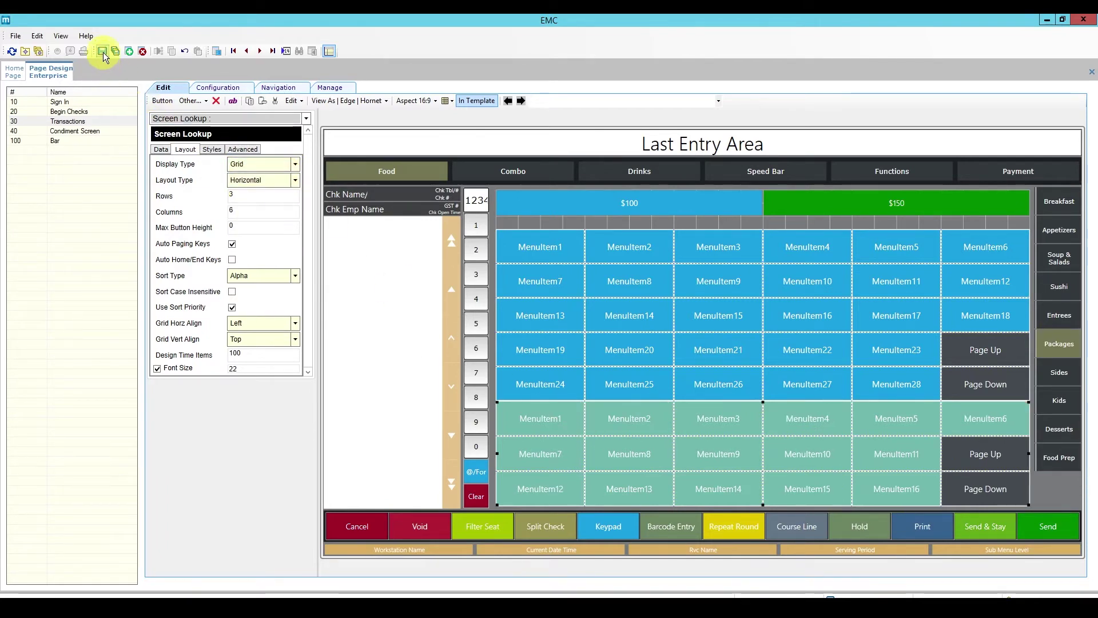
click(642, 202)
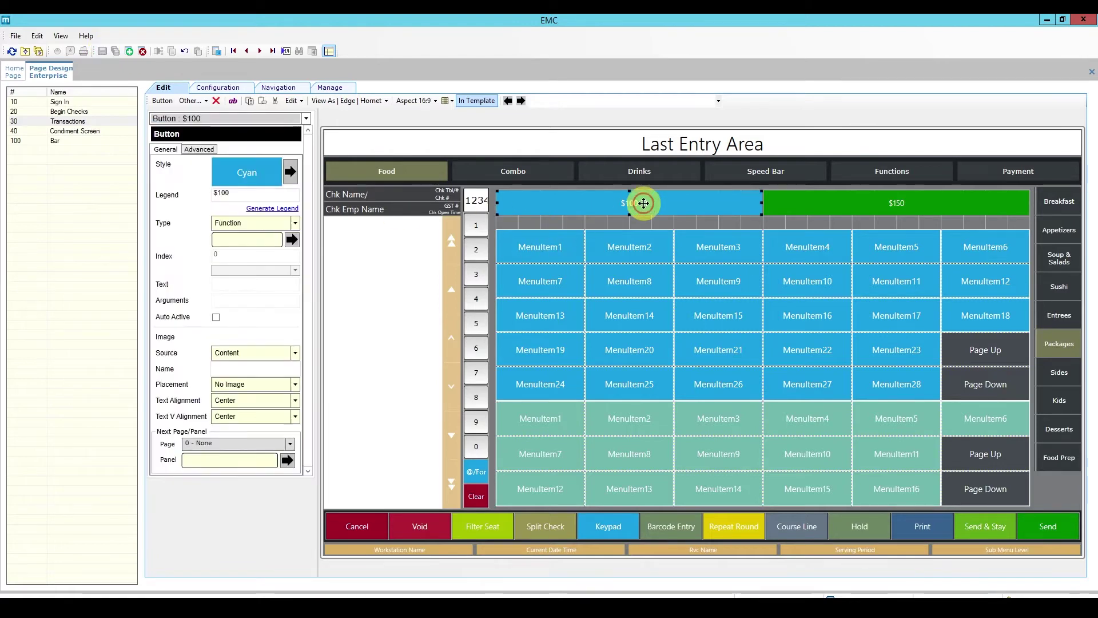
mouse_move(637, 197)
mouse_down()
mouse_move(816, 204)
mouse_move(750, 204)
mouse_move(654, 304)
mouse_move(608, 299)
mouse_move(651, 451)
mouse_move(636, 331)
mouse_up()
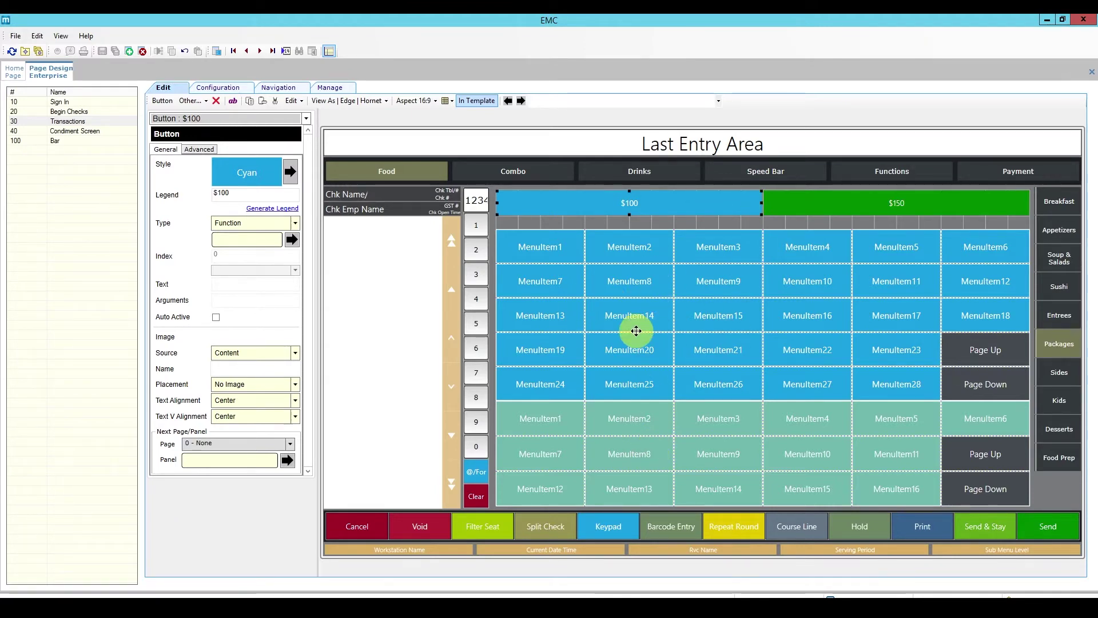
Close the page design, open Menu Item Maintenance and list all menu item master records
right_click(60, 71)
click(80, 76)
click(359, 148)
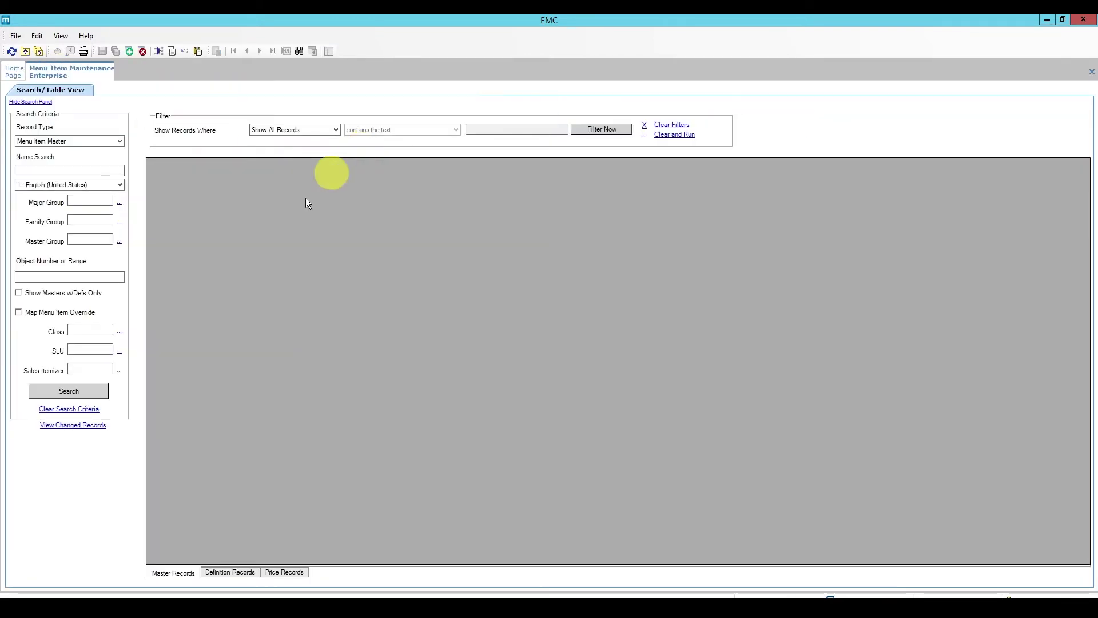
click(80, 388)
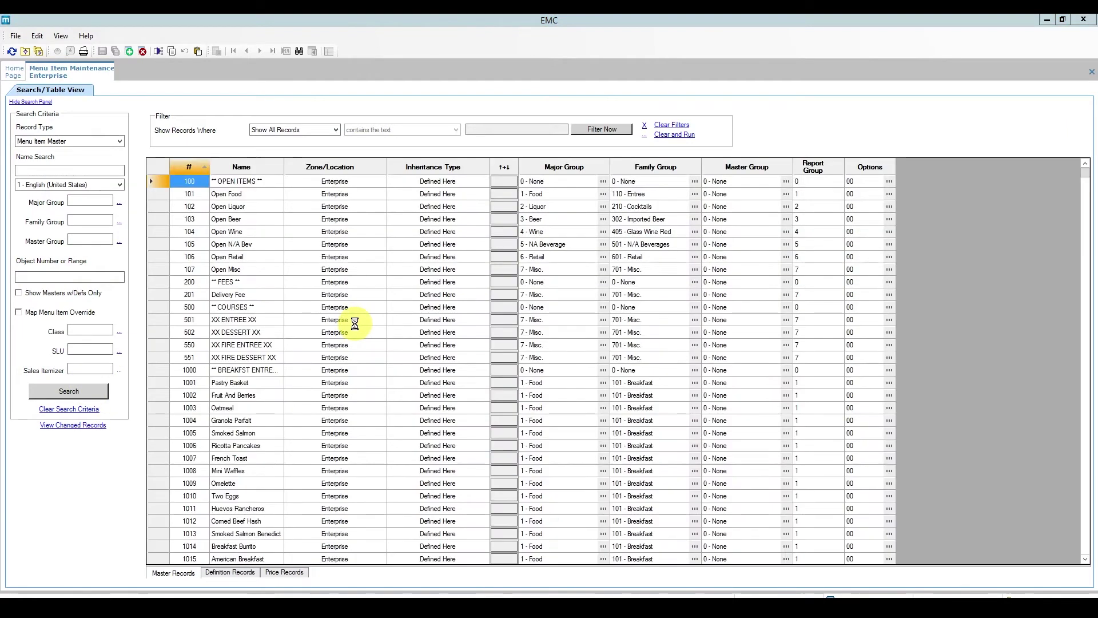
Start a new menu item master based on record 8020 - Special 20, with record number 8500
click(277, 321)
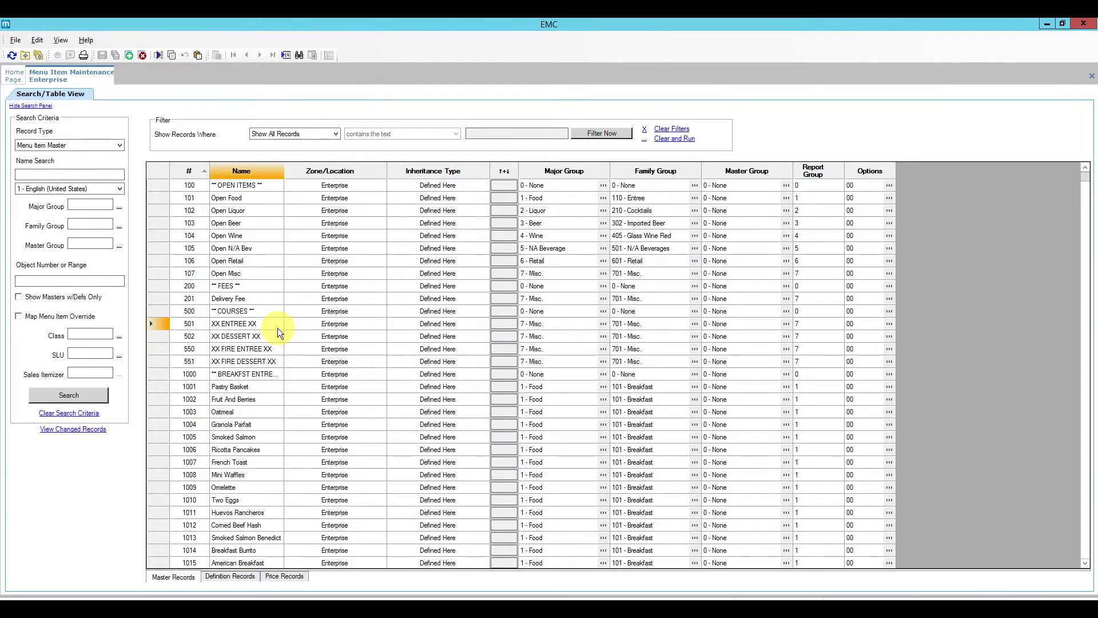
scroll(278, 330, down, 20)
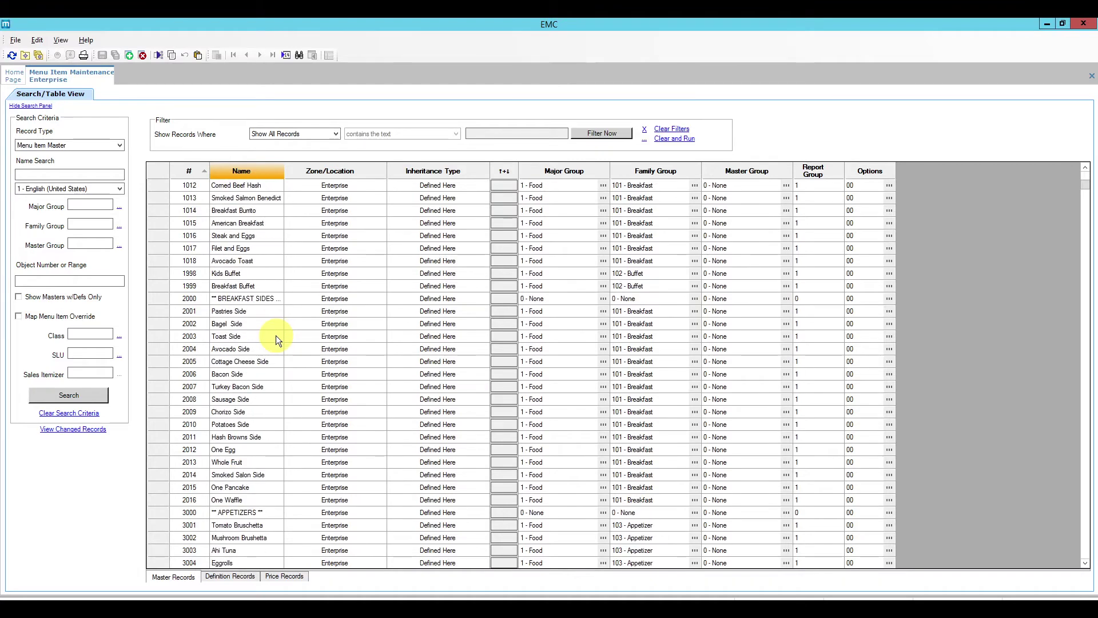
scroll(276, 338, down, 20)
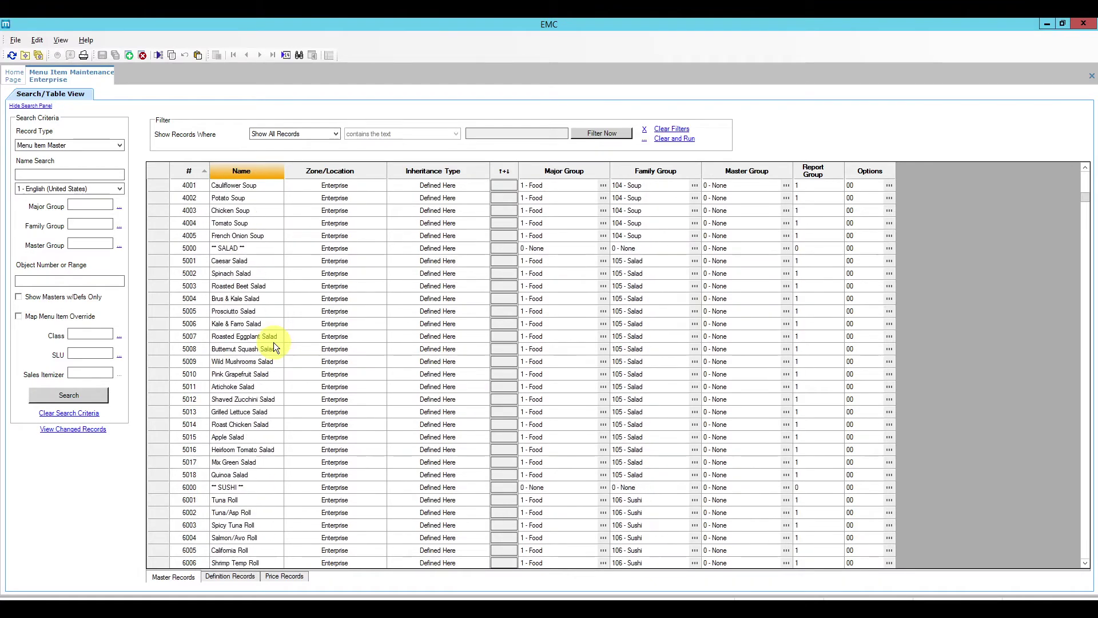
scroll(273, 342, down, 11)
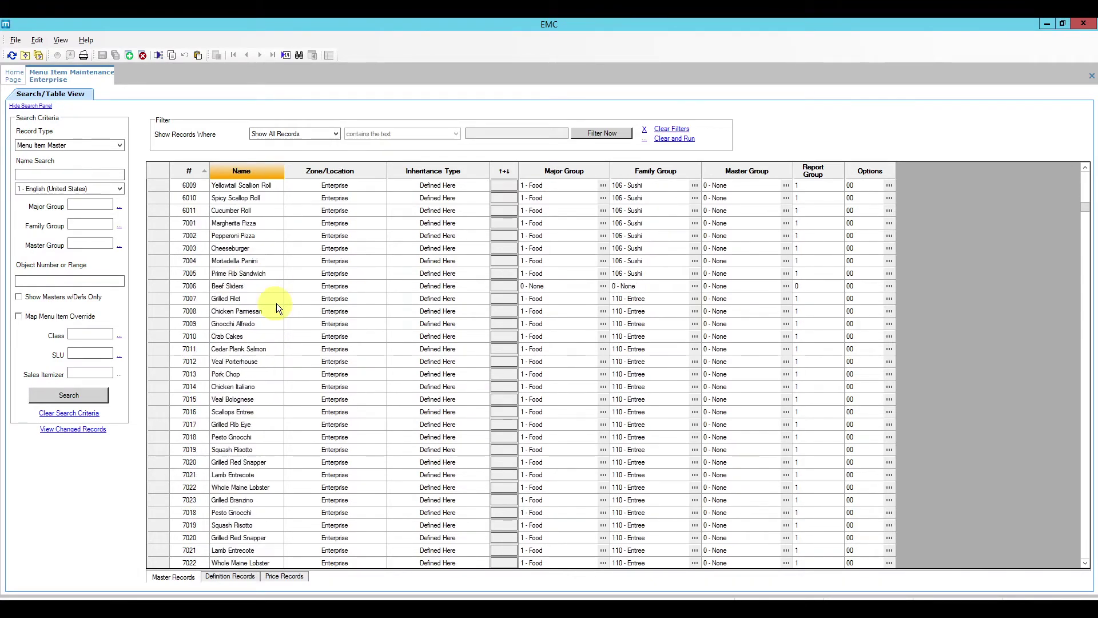
scroll(273, 311, down, 3)
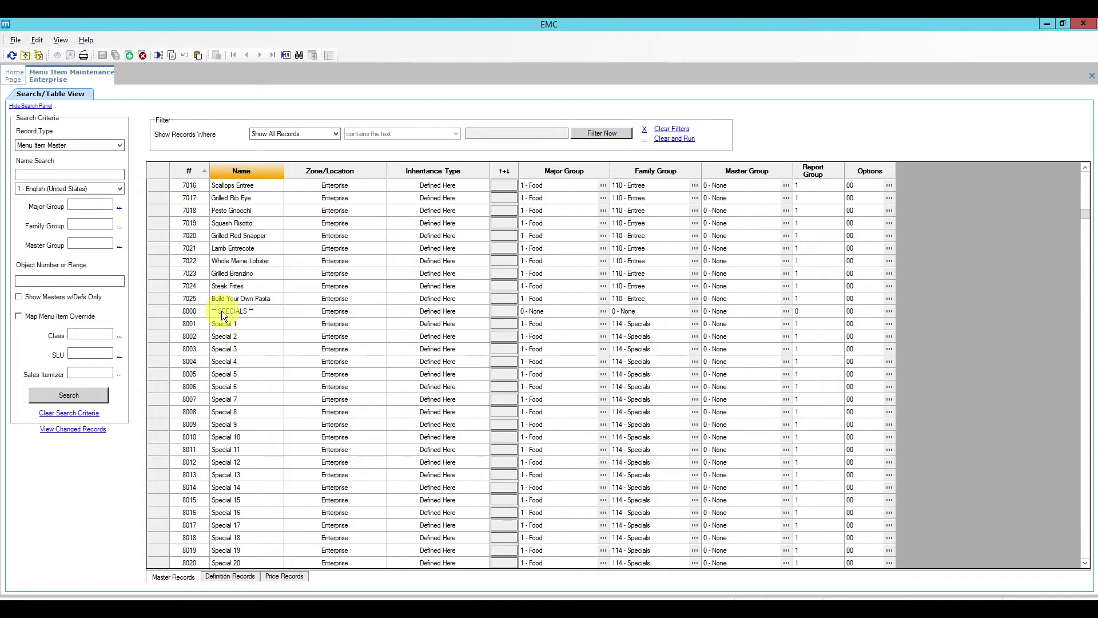
scroll(255, 331, down, 4)
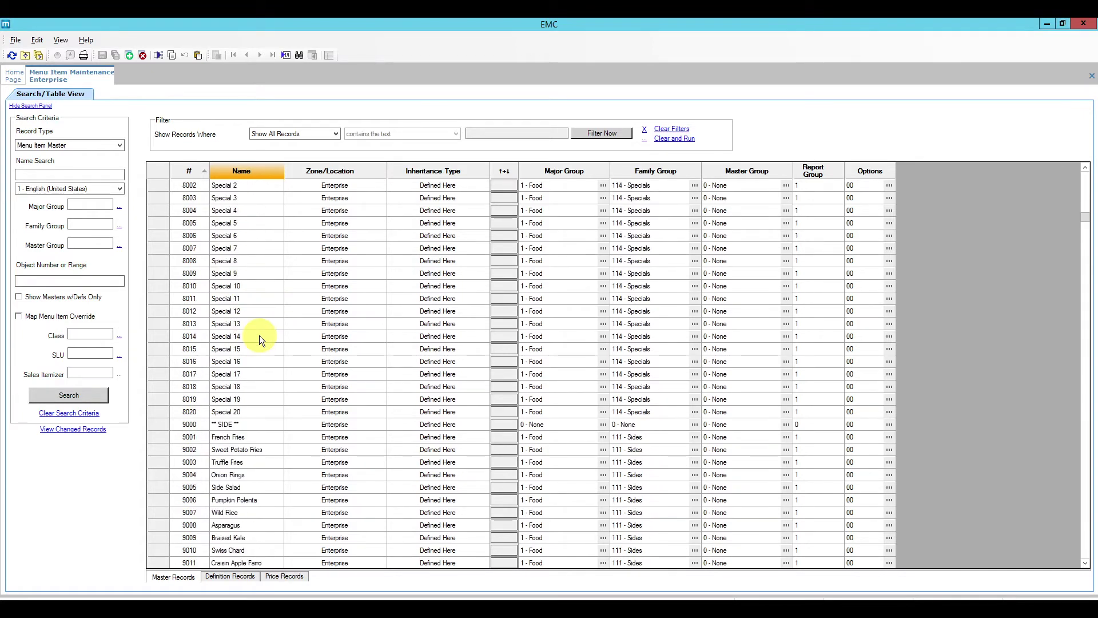
click(155, 412)
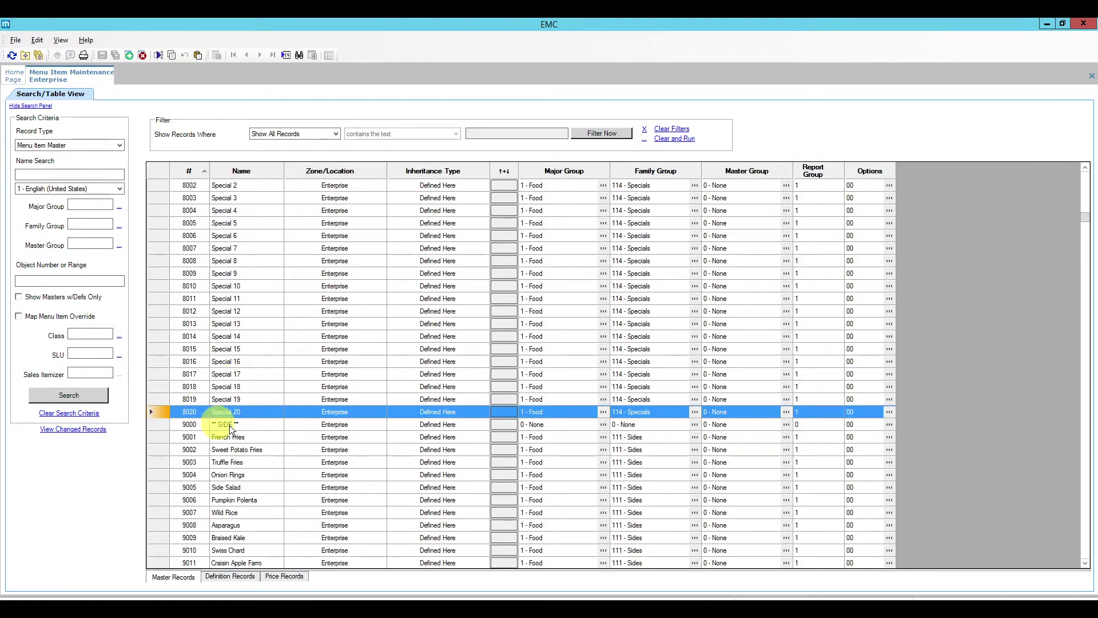
click(131, 59)
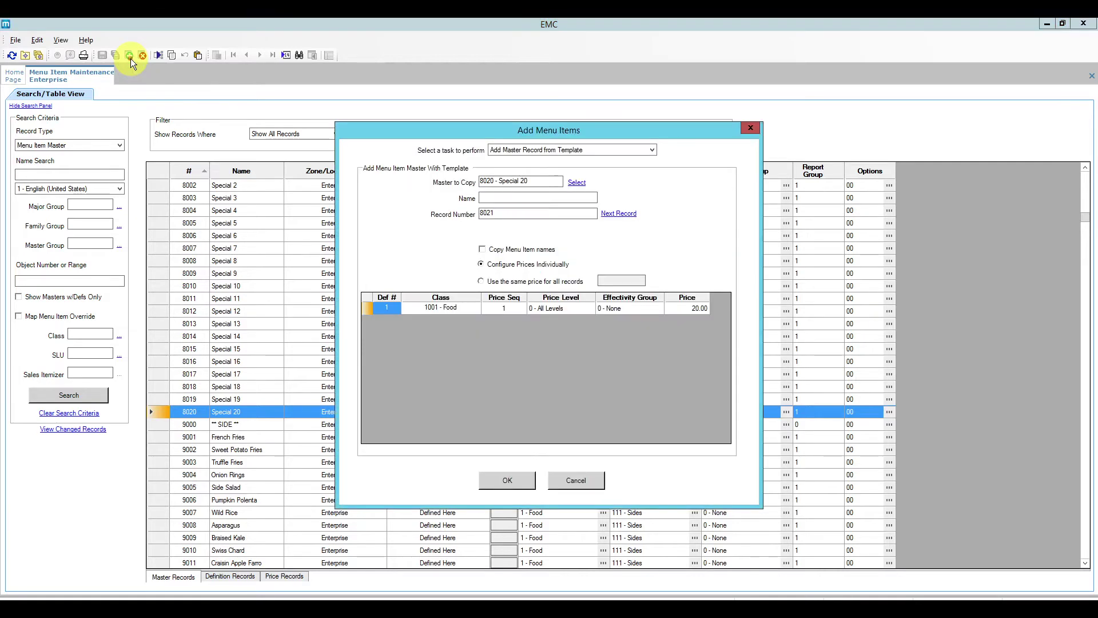
double_click(488, 214)
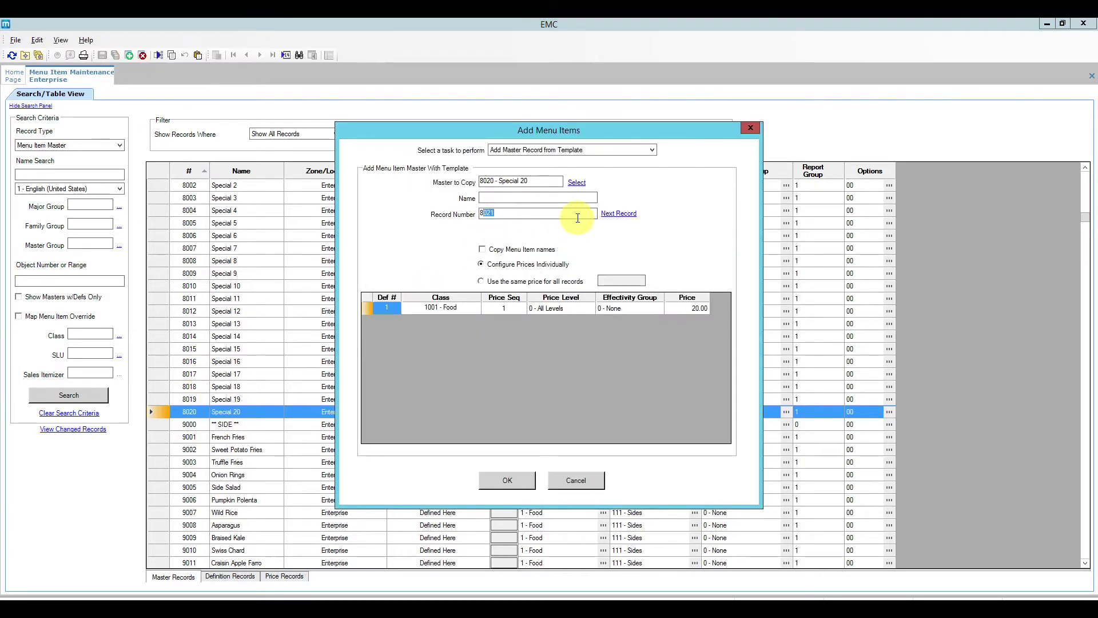
text(10)
key(BackSpace)
key(BackSpace)
text(500)
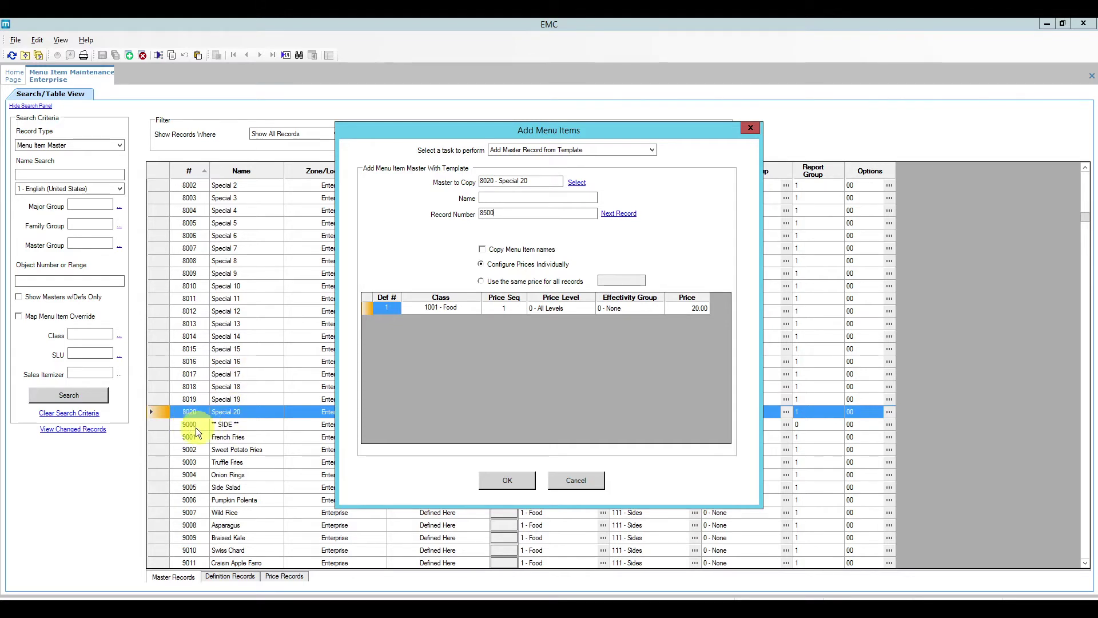
Name the new item $100 Package, set its price to 100.00, and add it without continuing to another item
click(501, 198)
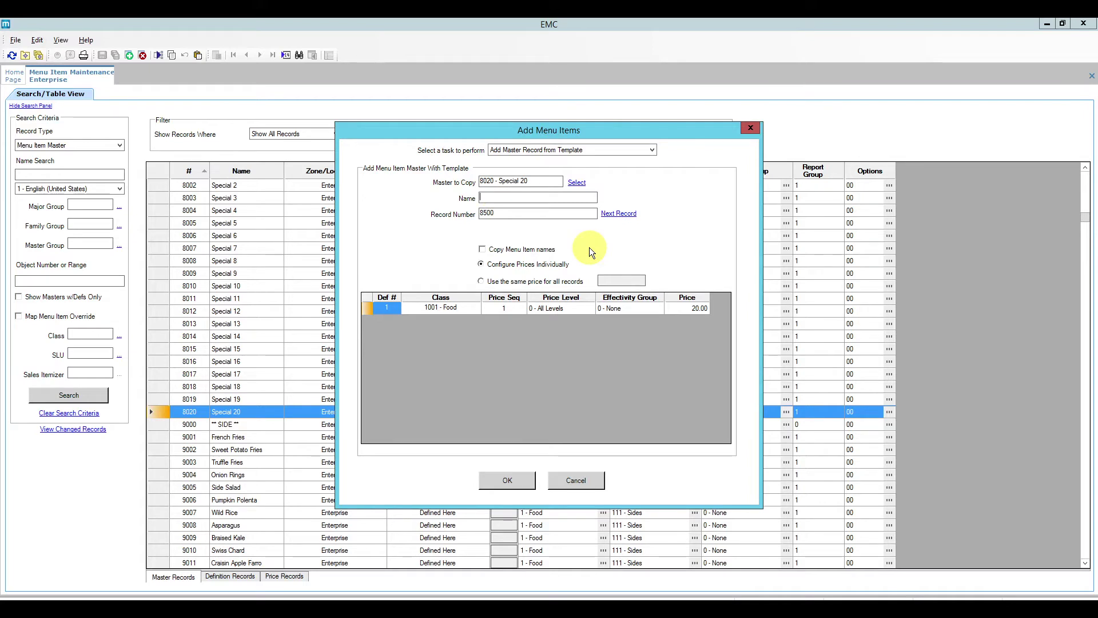
text($100 Package)
click(688, 309)
text(100.0)
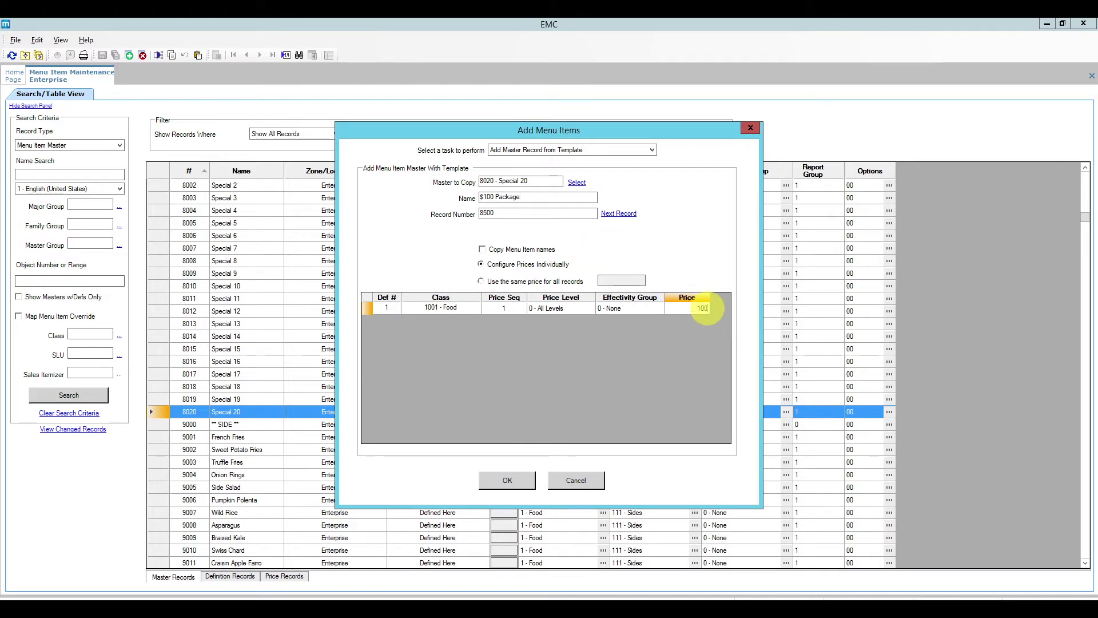
click(557, 374)
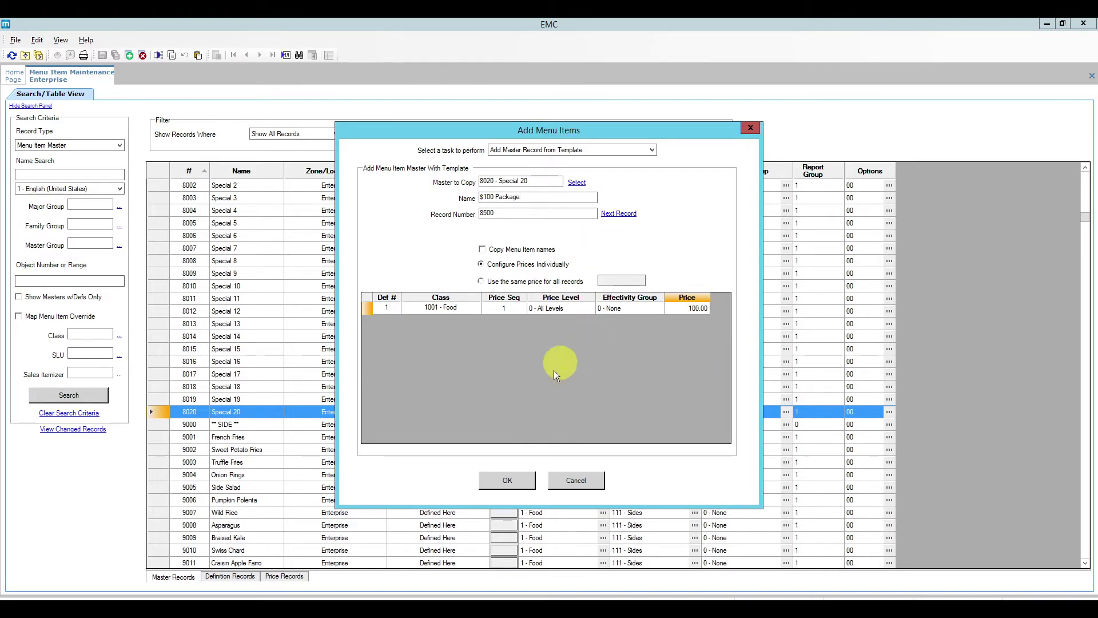
click(507, 481)
click(640, 363)
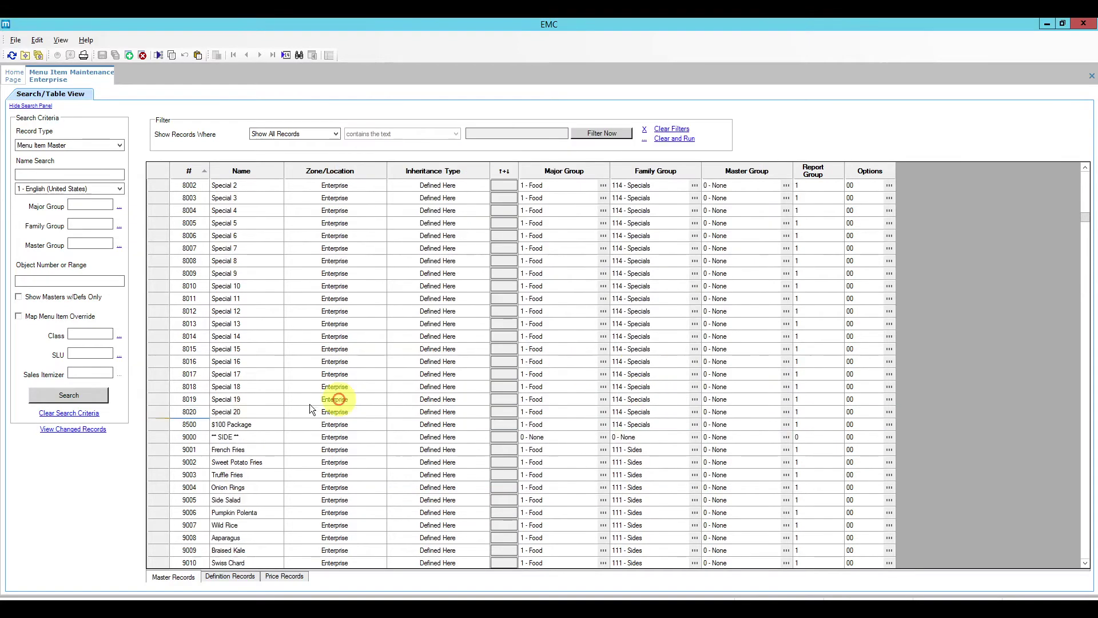
Set the SLU of the $100 Package definition to 0 - None and check the item's price record
click(216, 424)
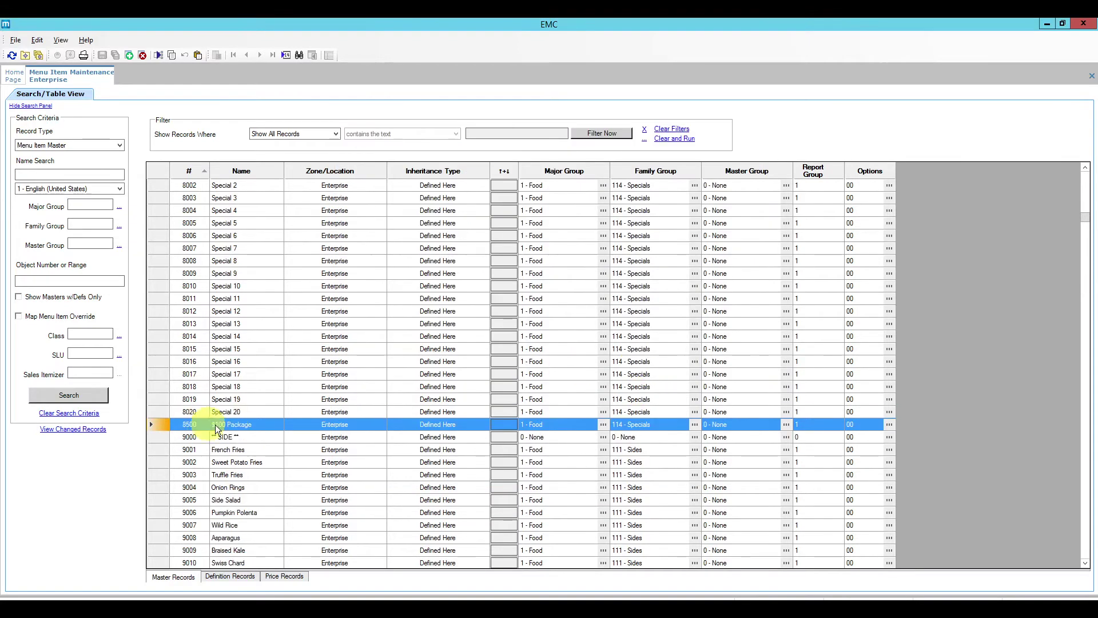
click(238, 575)
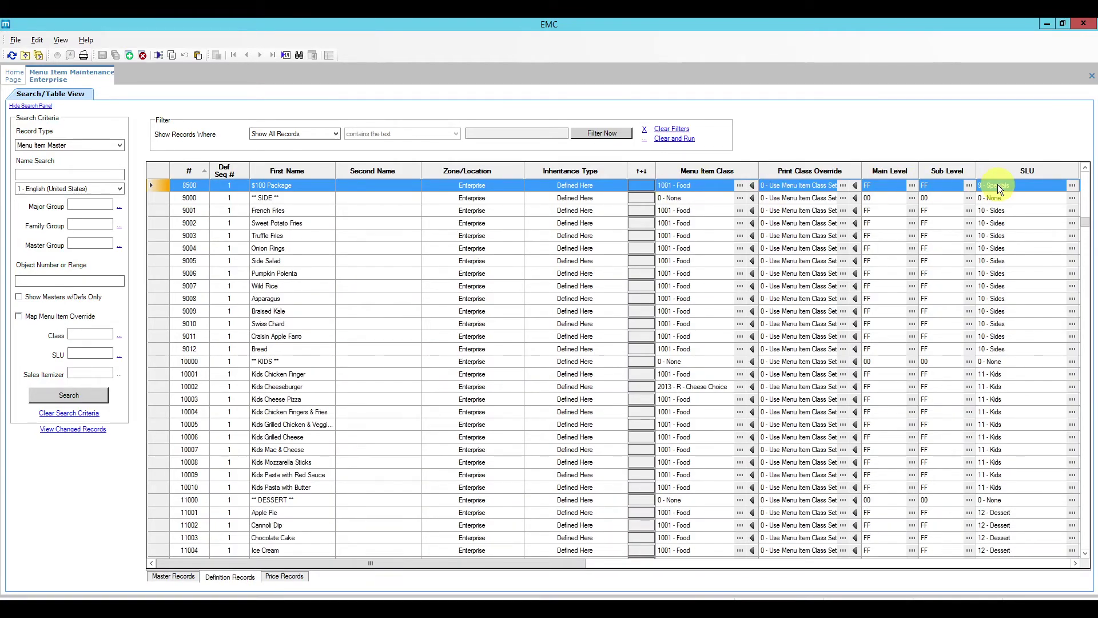
click(1071, 184)
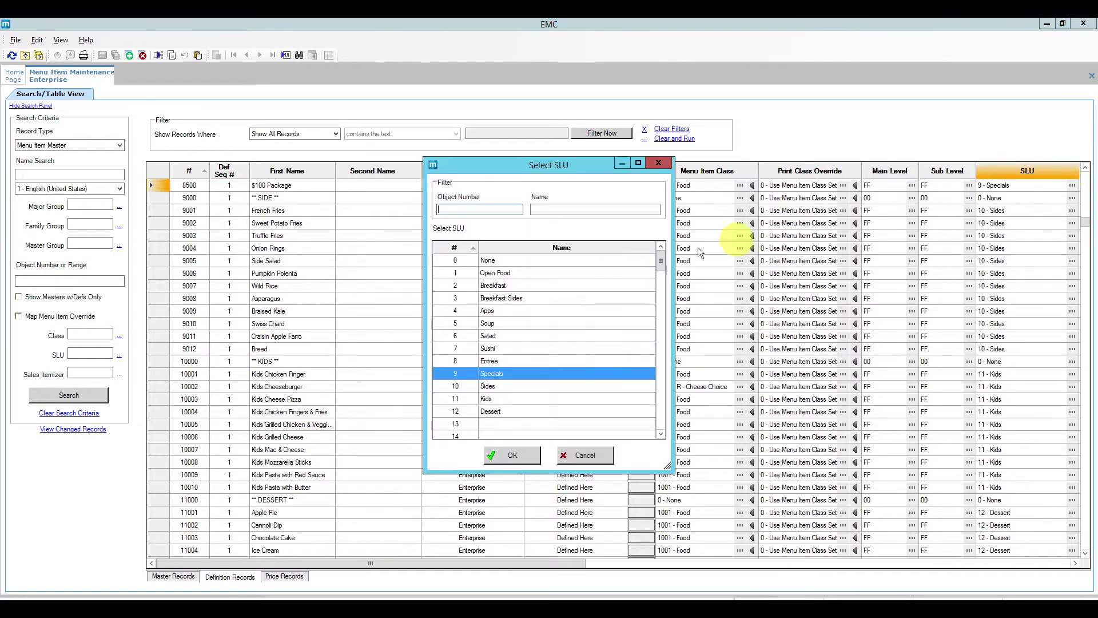
click(529, 260)
click(507, 456)
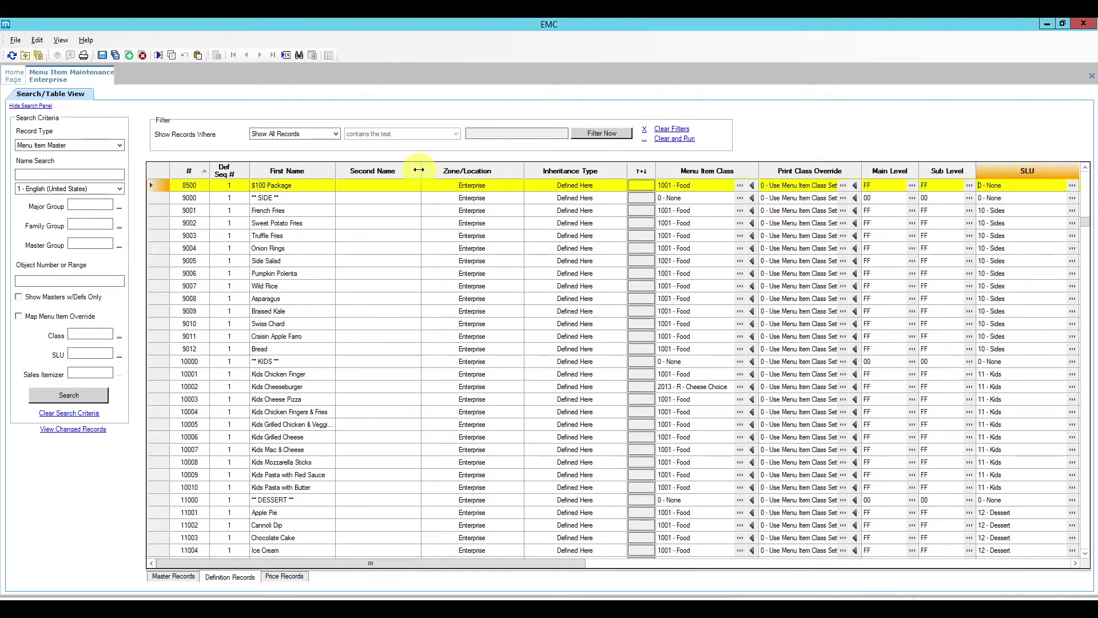
click(289, 577)
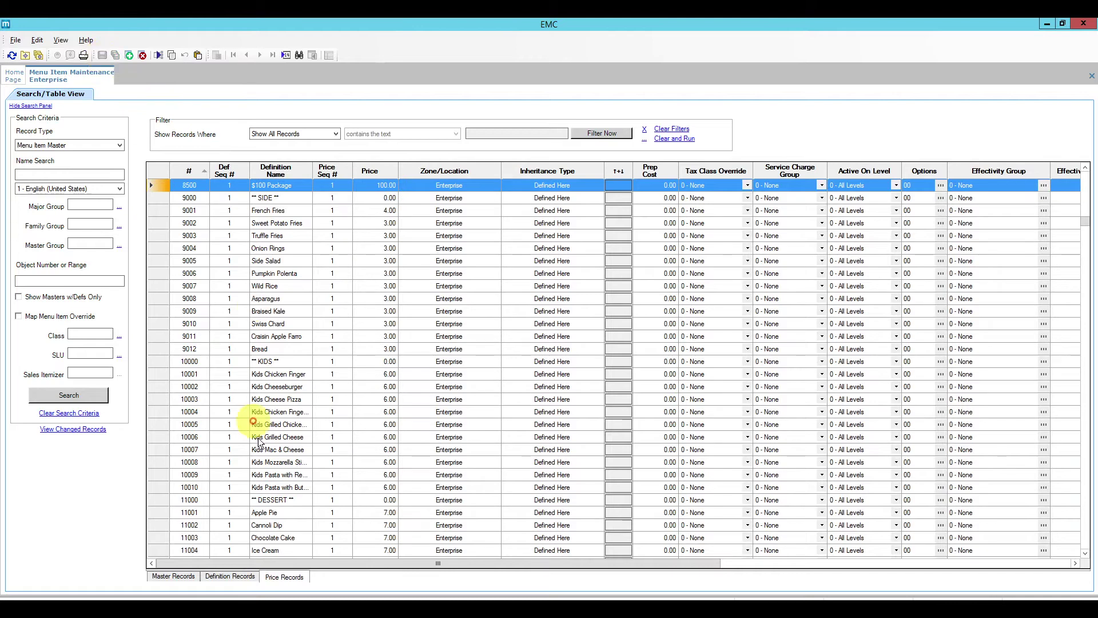
Add a master record named $150 Package from the $100 Package template, with record number 8501 and price 150.00
click(186, 578)
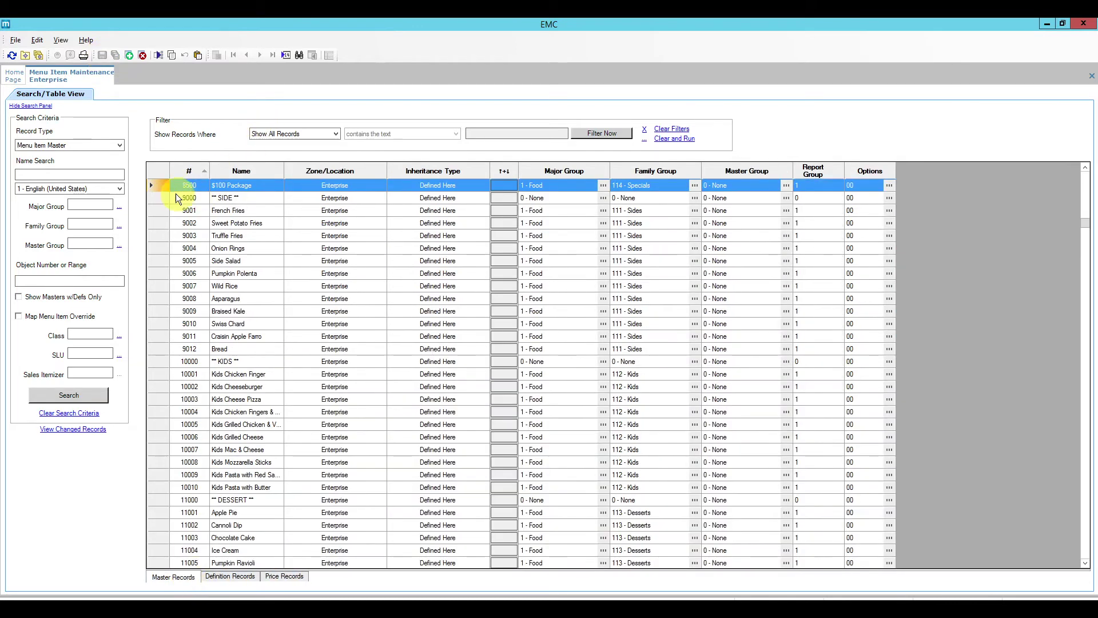
scroll(160, 185, up, 4)
click(129, 55)
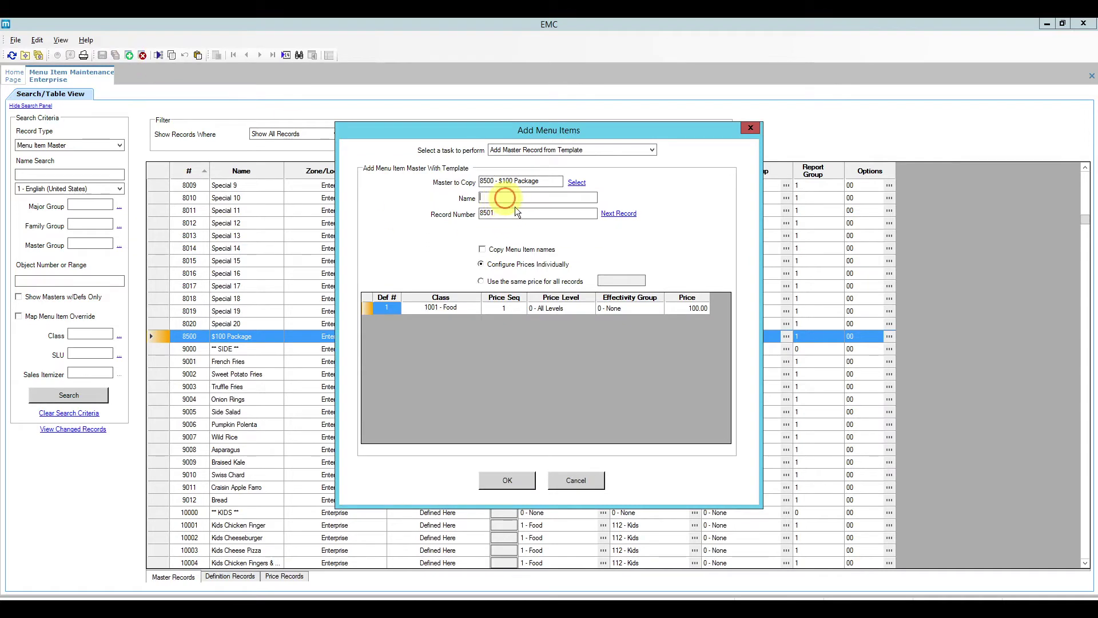
text($150 Package)
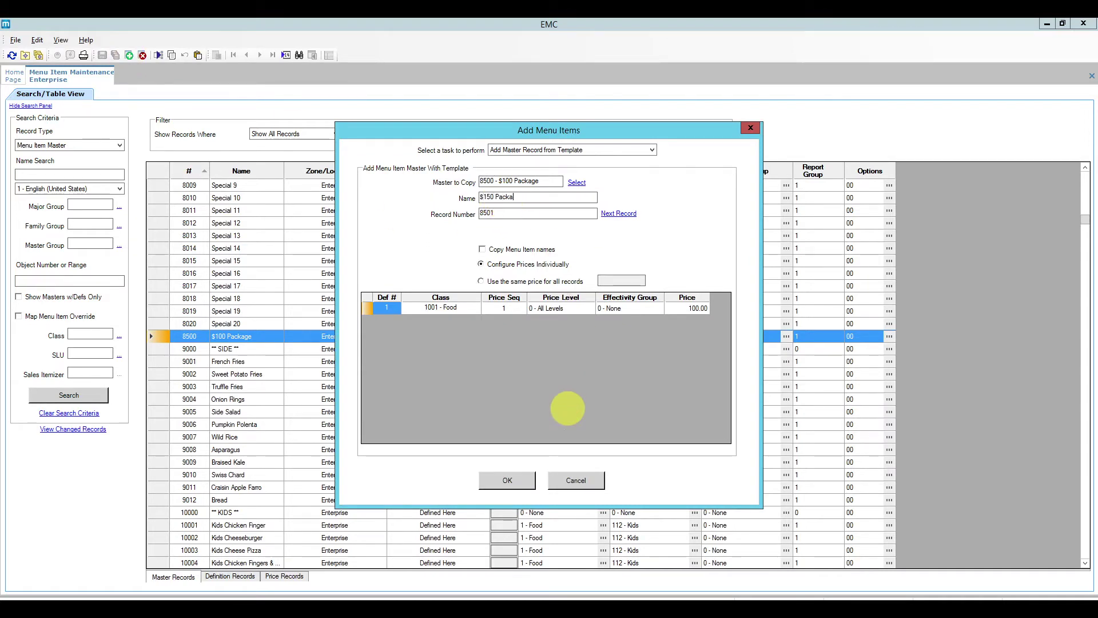
click(699, 308)
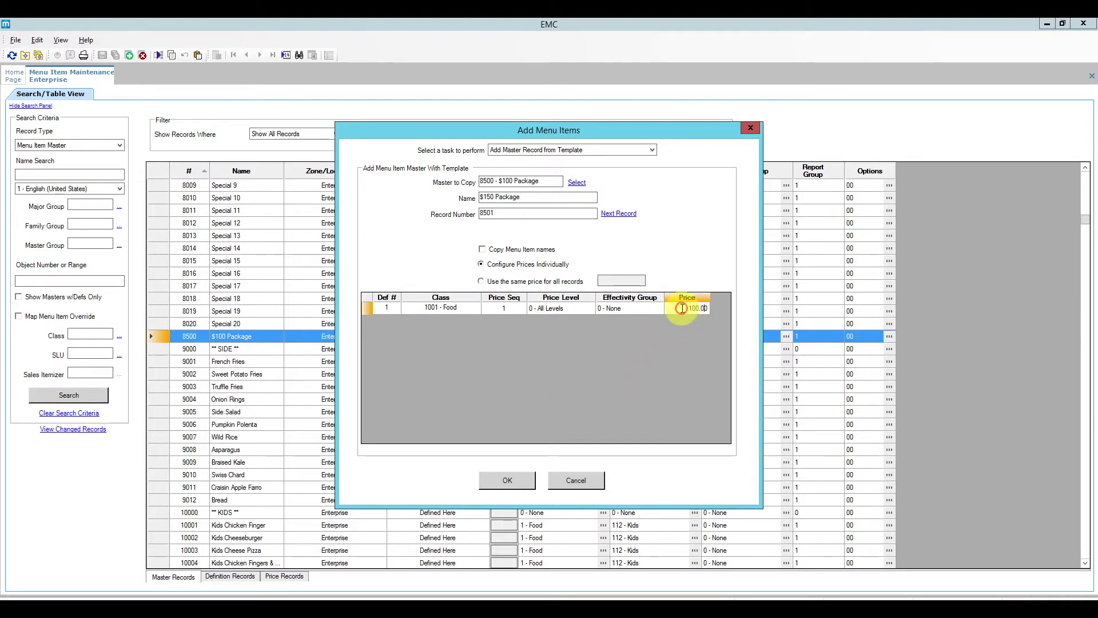
text(150.00)
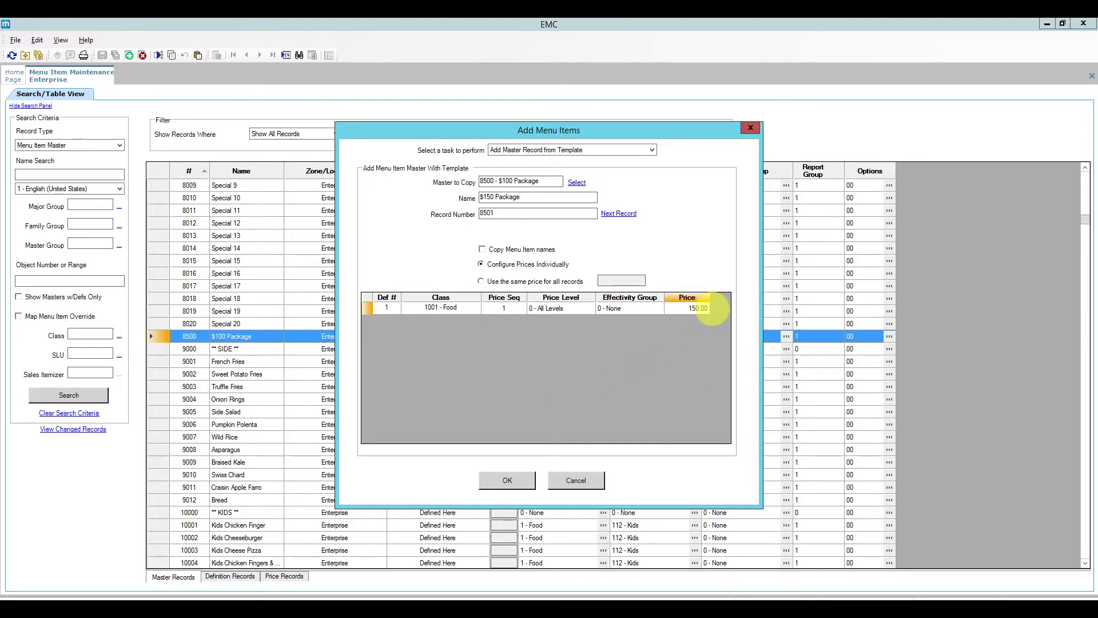
click(509, 481)
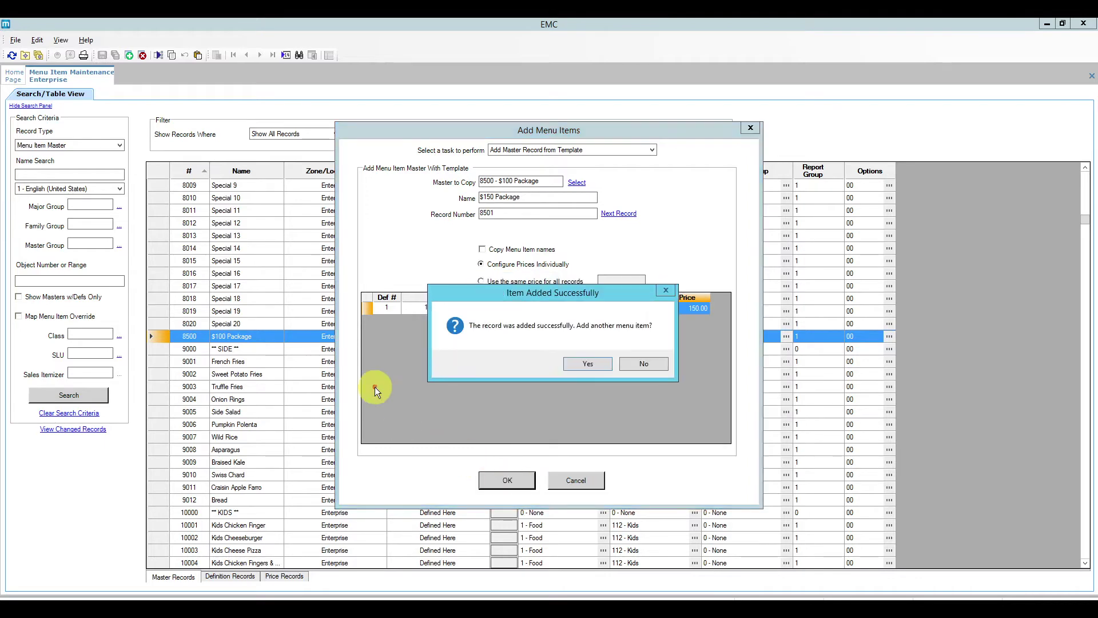
click(644, 364)
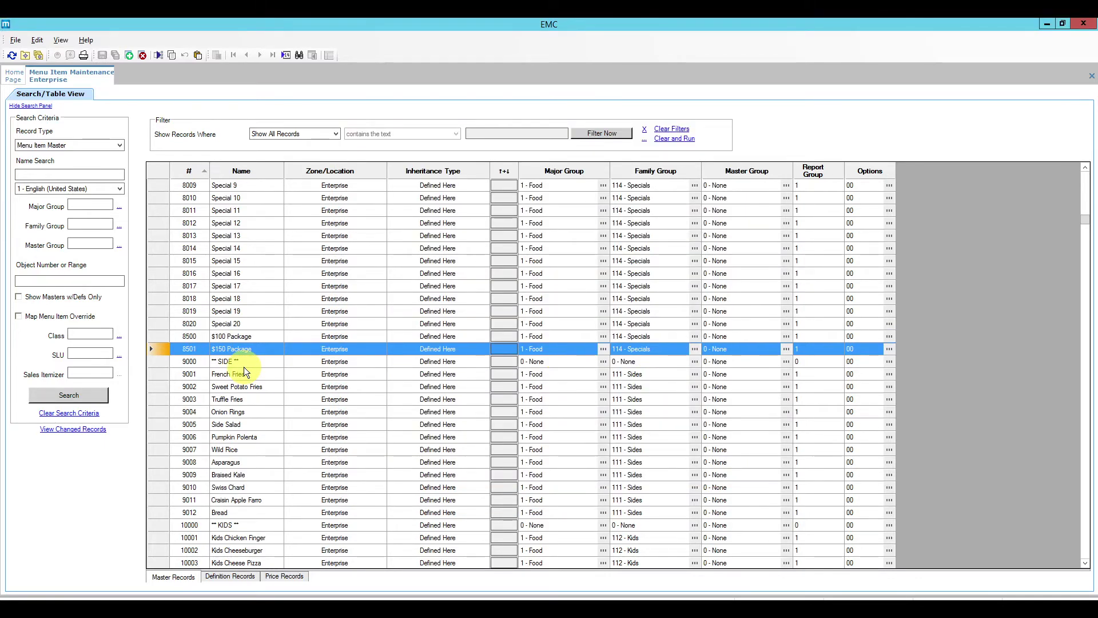
Examine the definition records of the $100 and $150 Package items and the general settings of their Food menu item class
click(242, 577)
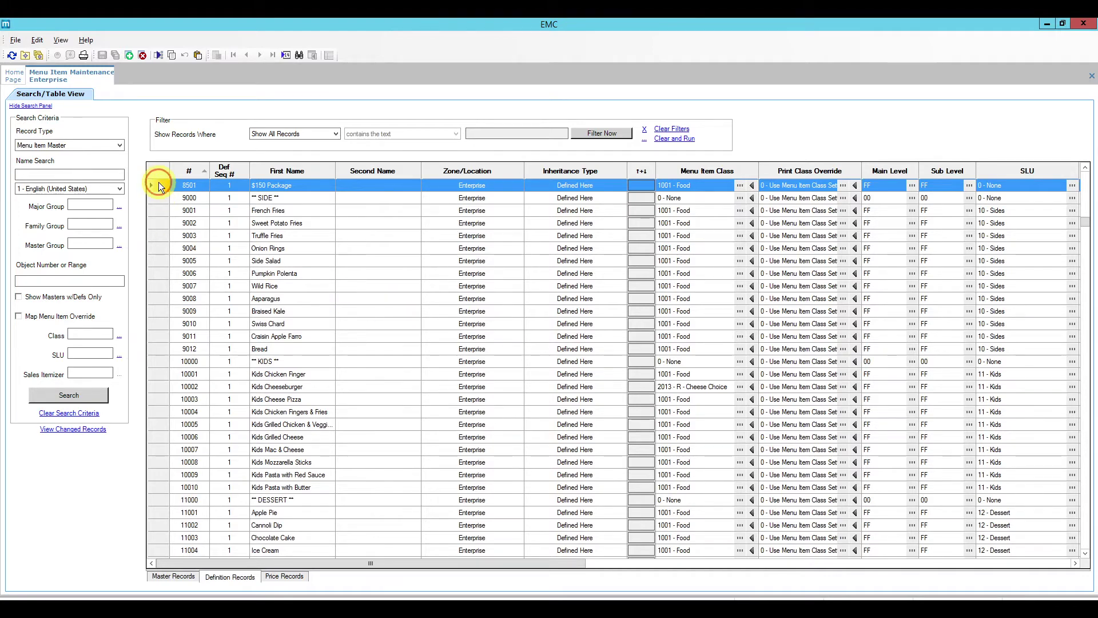
scroll(159, 182, up, 2)
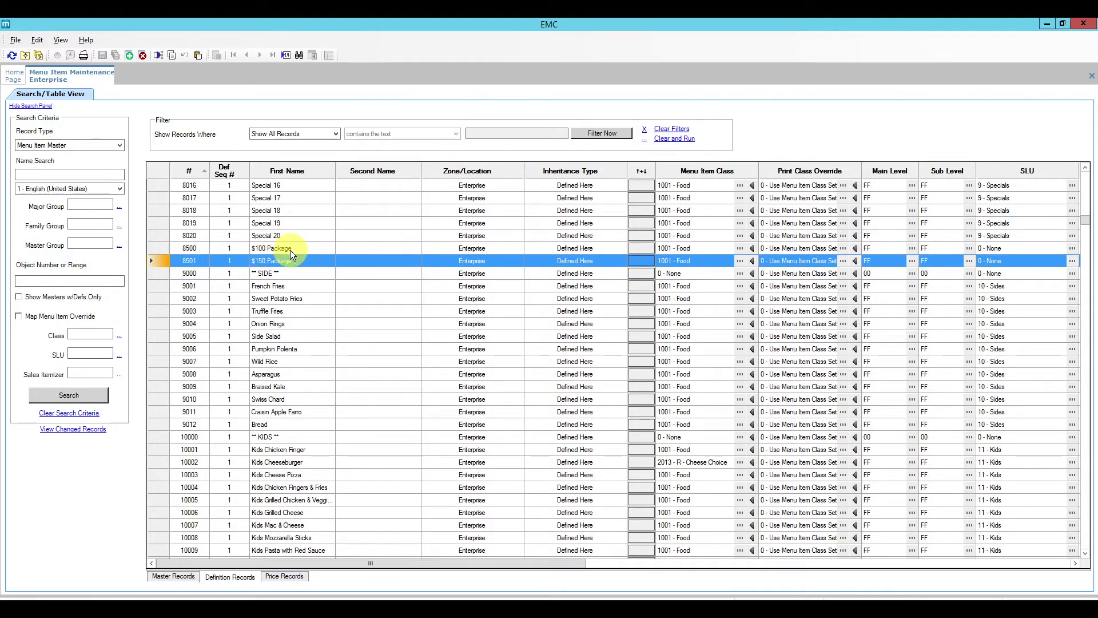
click(751, 261)
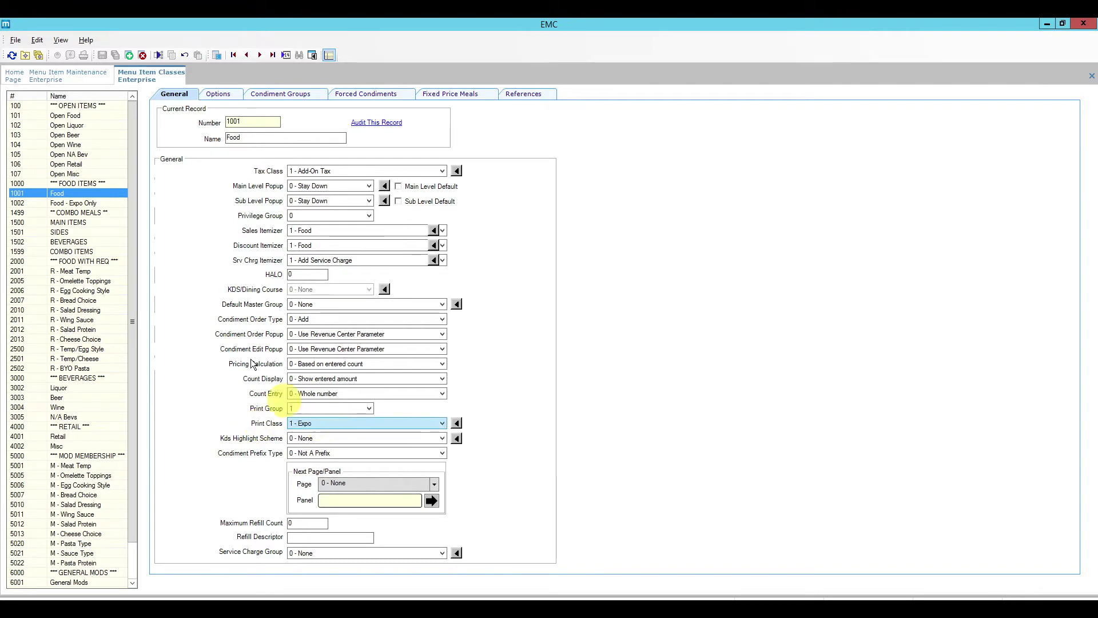
right_click(170, 81)
click(170, 81)
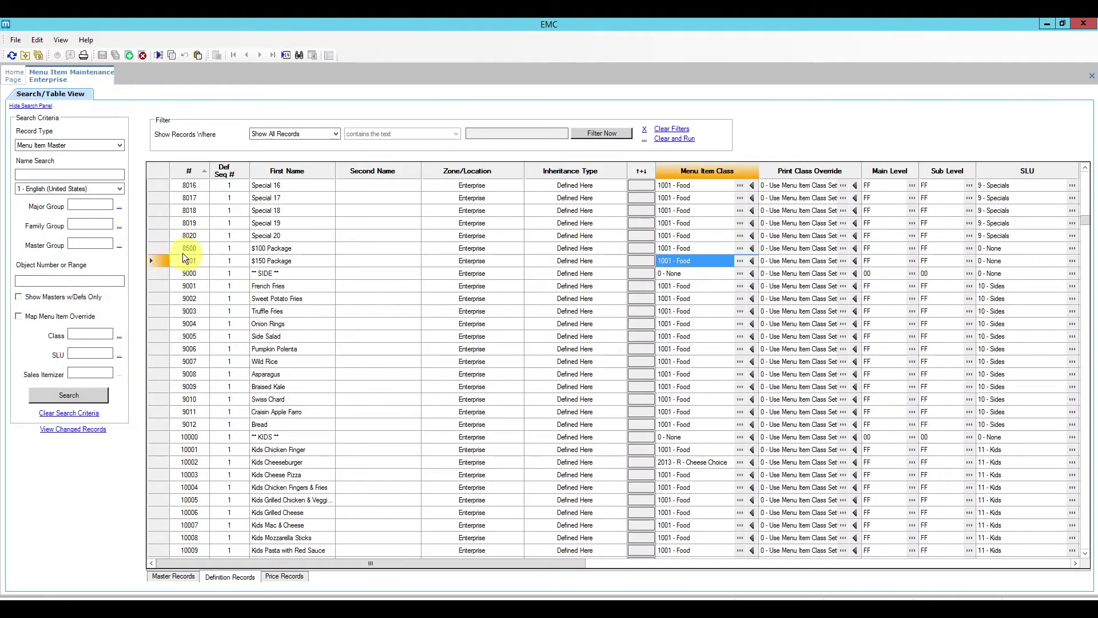
click(159, 248)
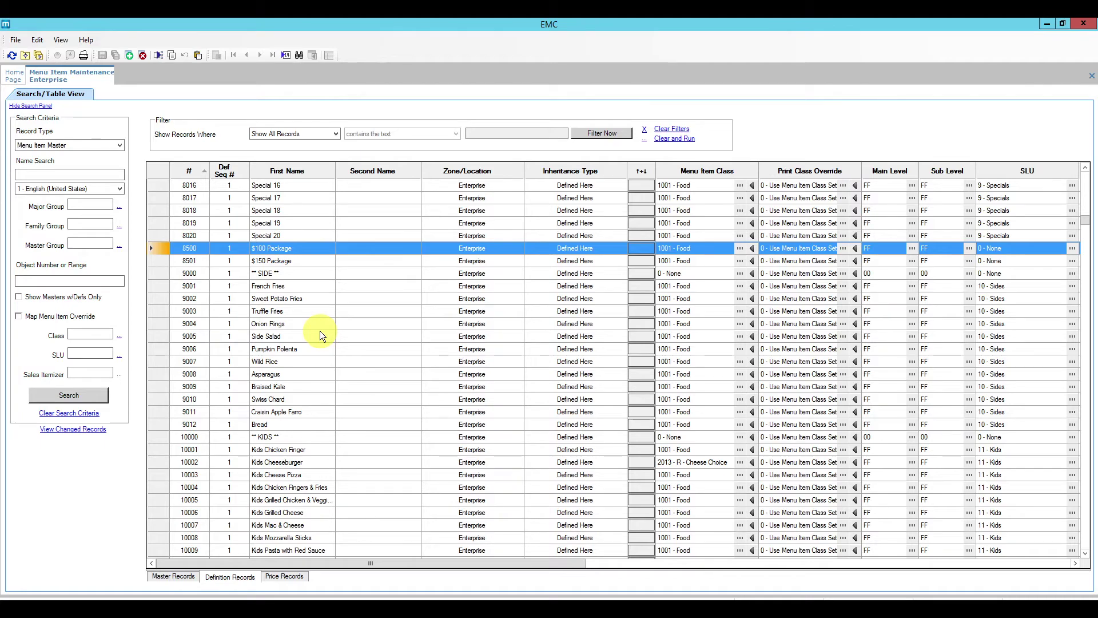
Select the appetizer master records from 3001 Tomato Bruschetta through 3900 Amuse
scroll(320, 331, up, 15)
scroll(320, 330, up, 14)
scroll(320, 331, down, 4)
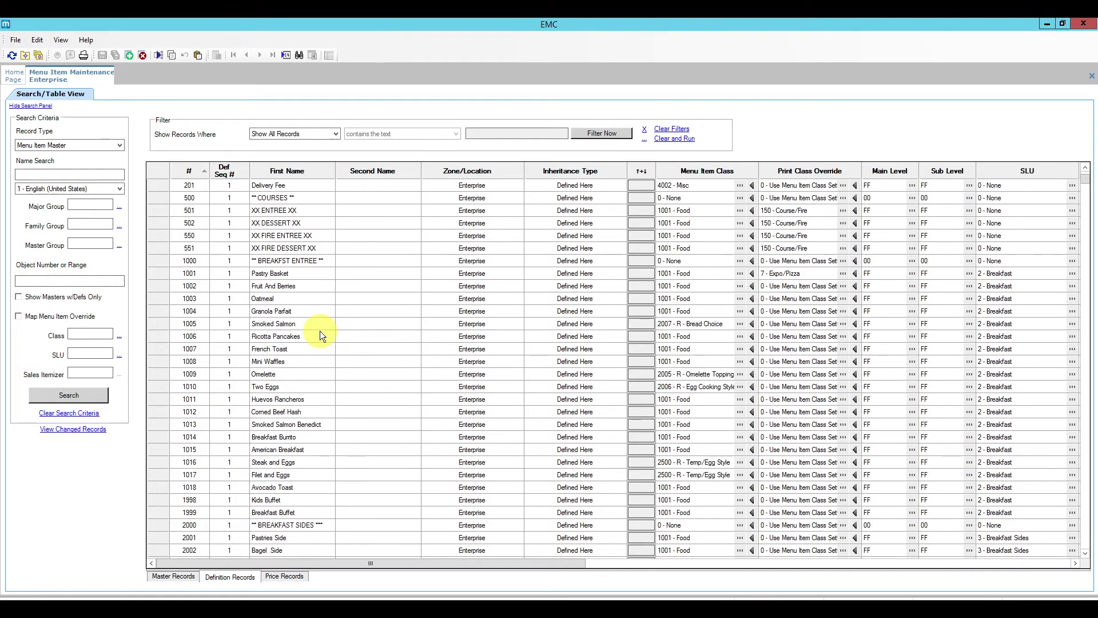
scroll(328, 292, down, 7)
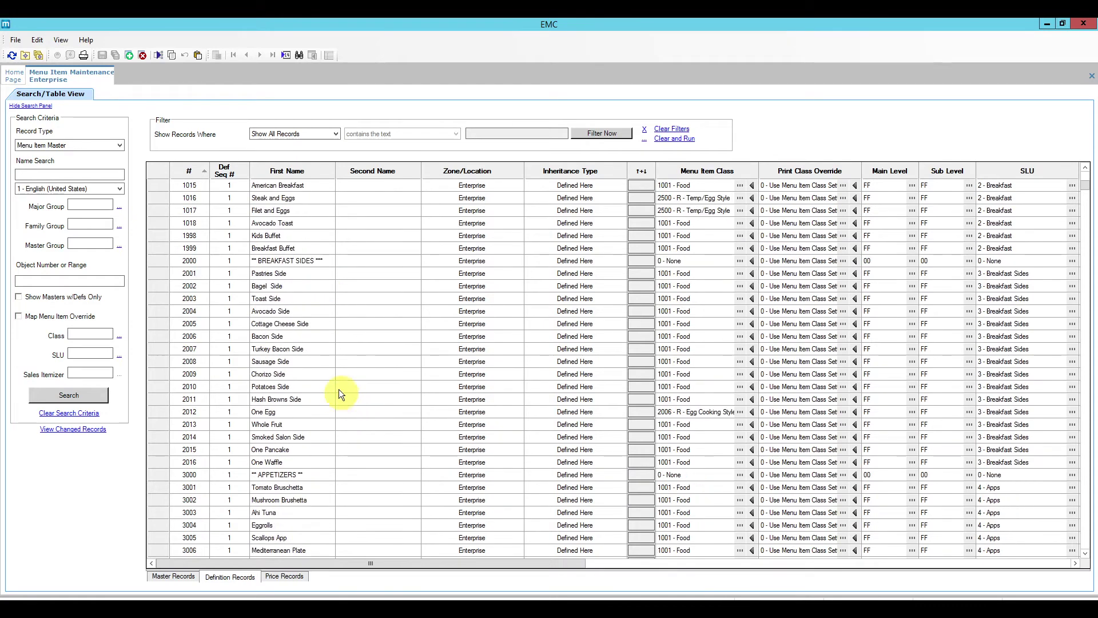
scroll(339, 385, down, 12)
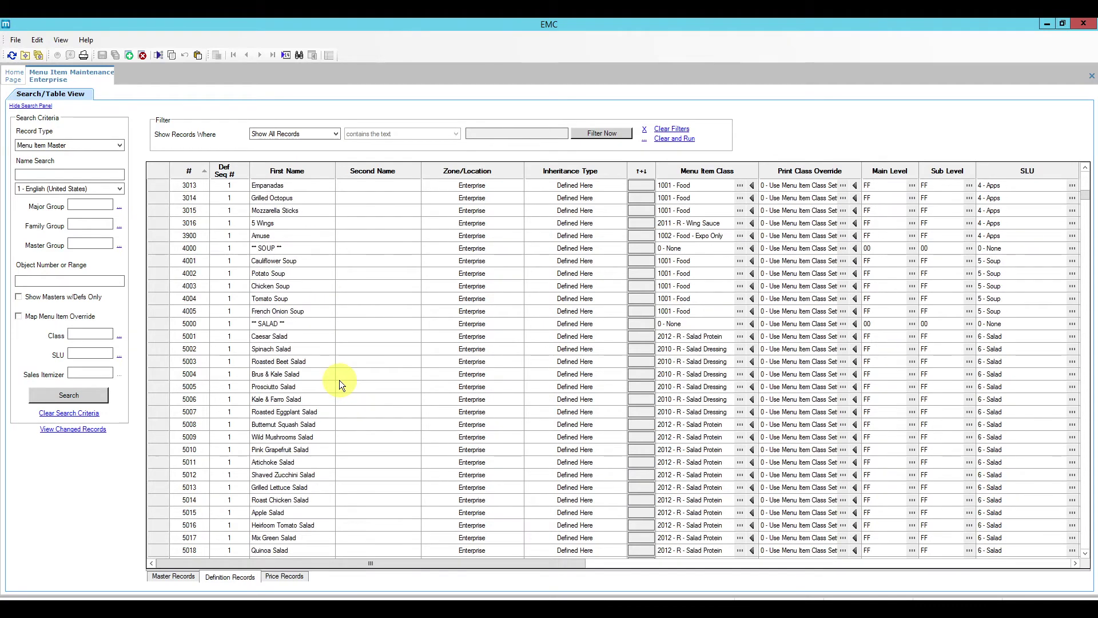
scroll(330, 357, up, 6)
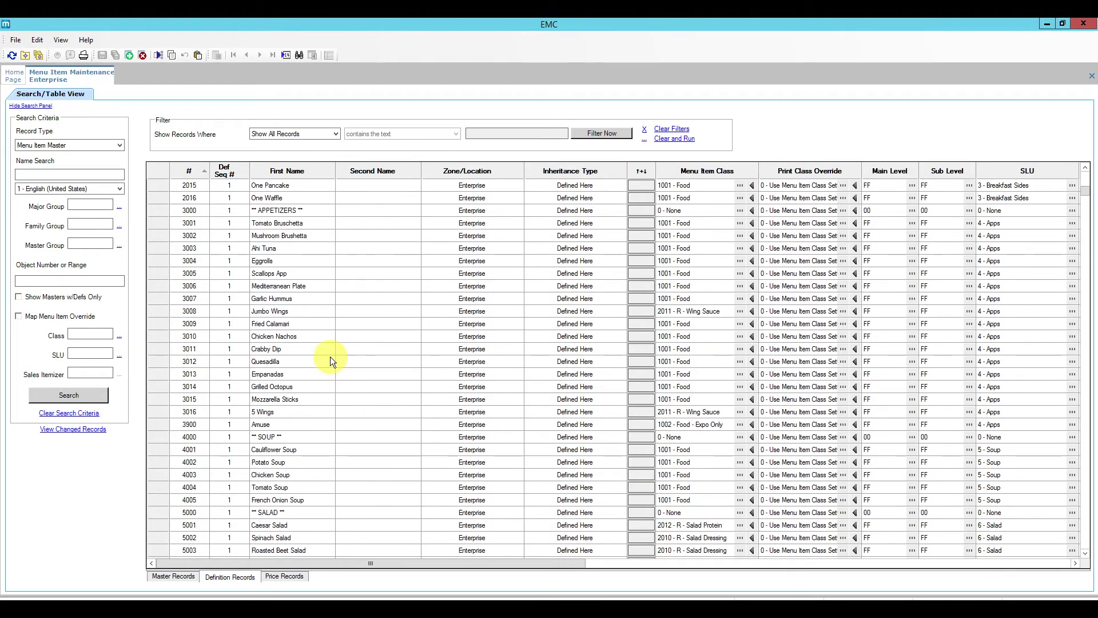
click(316, 263)
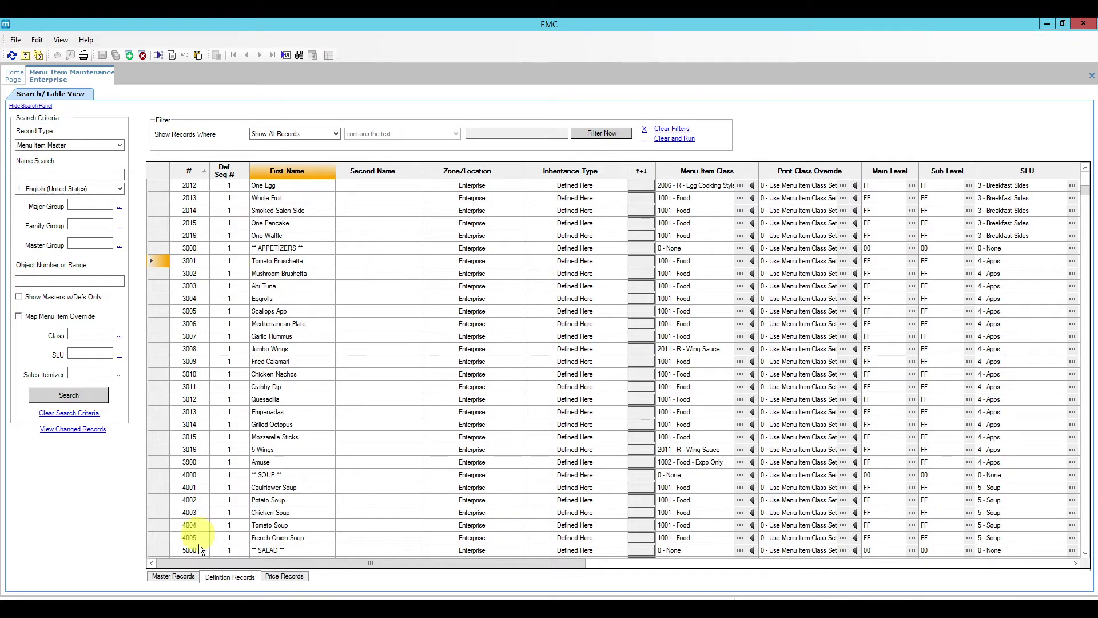
click(183, 576)
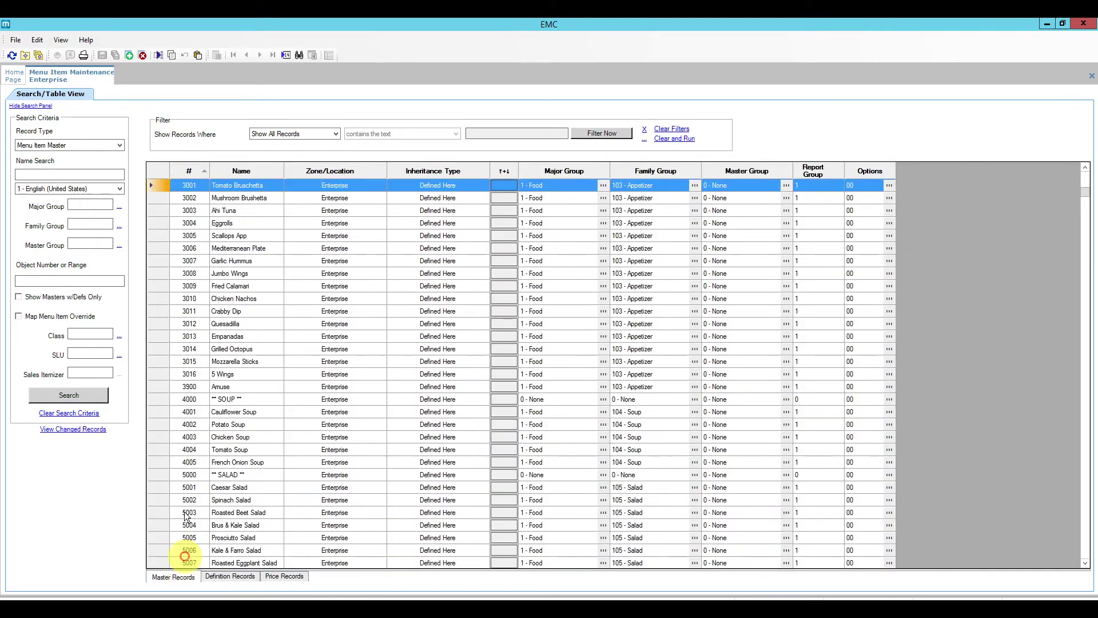
scroll(158, 204, up, 2)
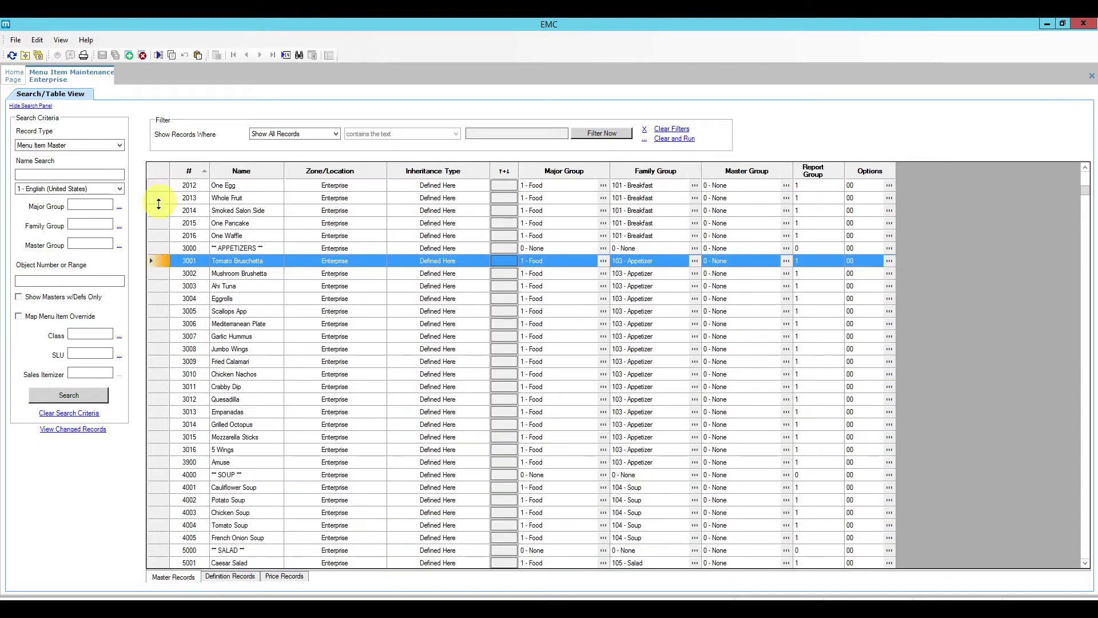
scroll(188, 303, down, 1)
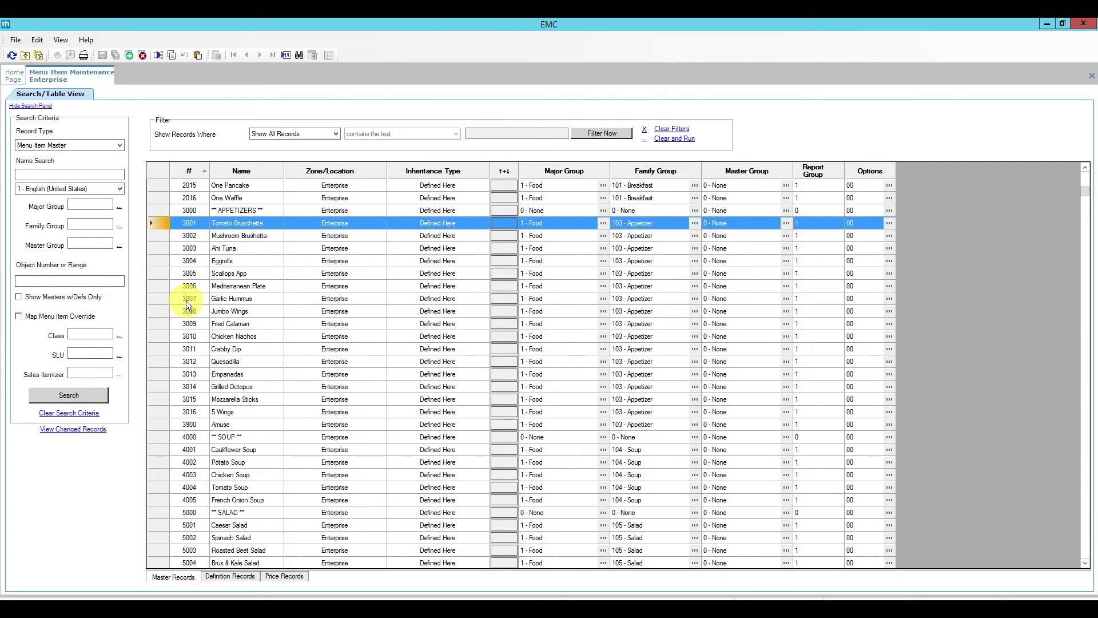
click(162, 223)
shift+click(160, 424)
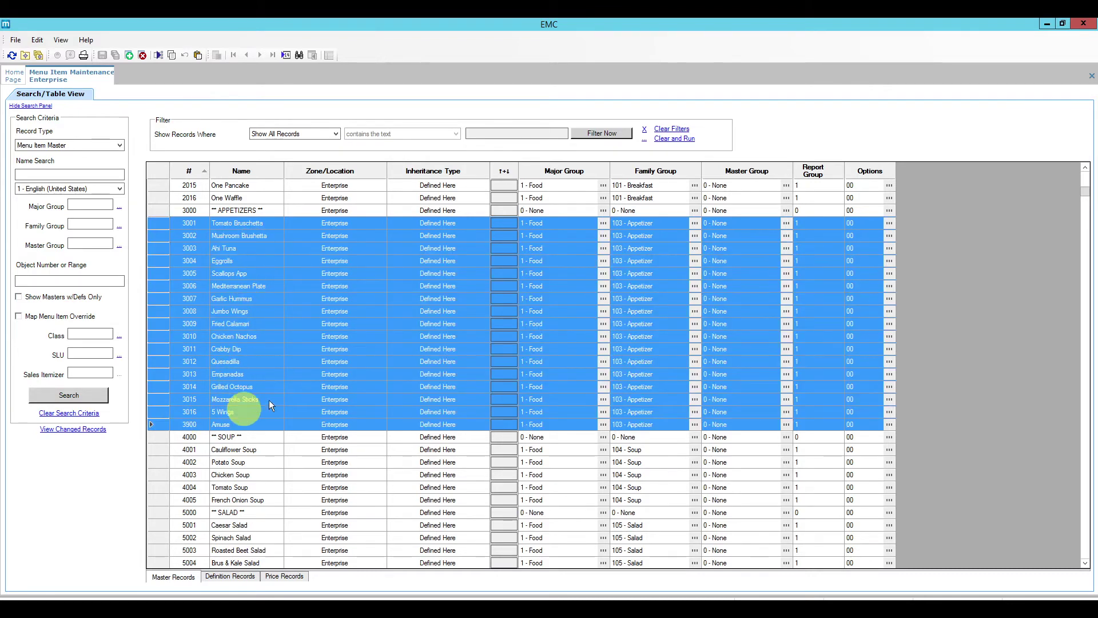
Add Definition #2 to the selected appetizer masters, specifying one price record with a price of 0
click(129, 55)
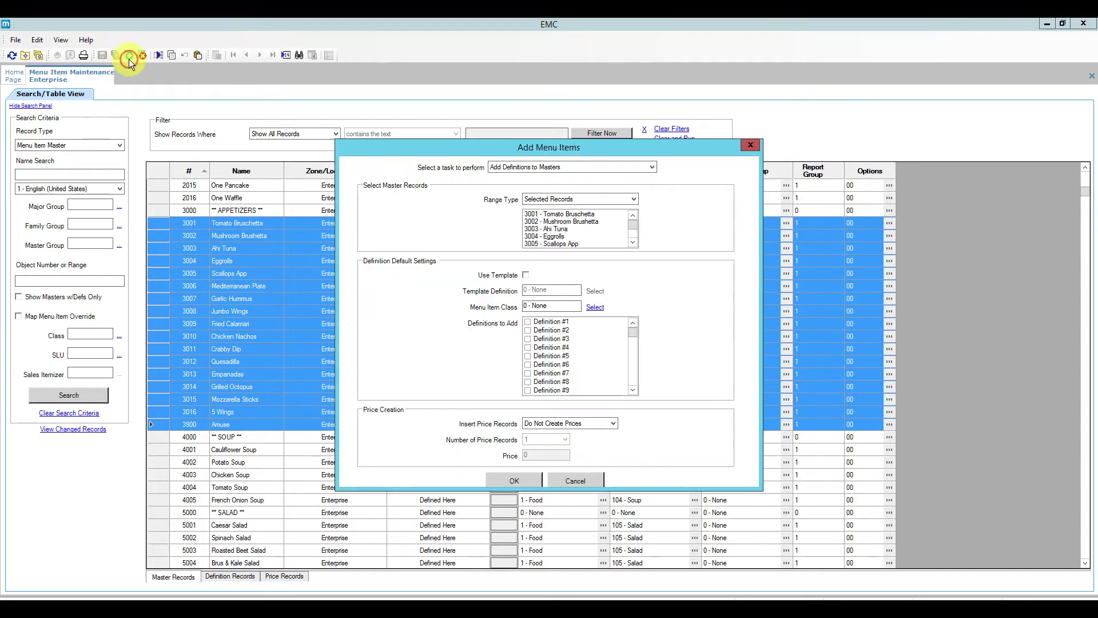
click(527, 331)
click(527, 330)
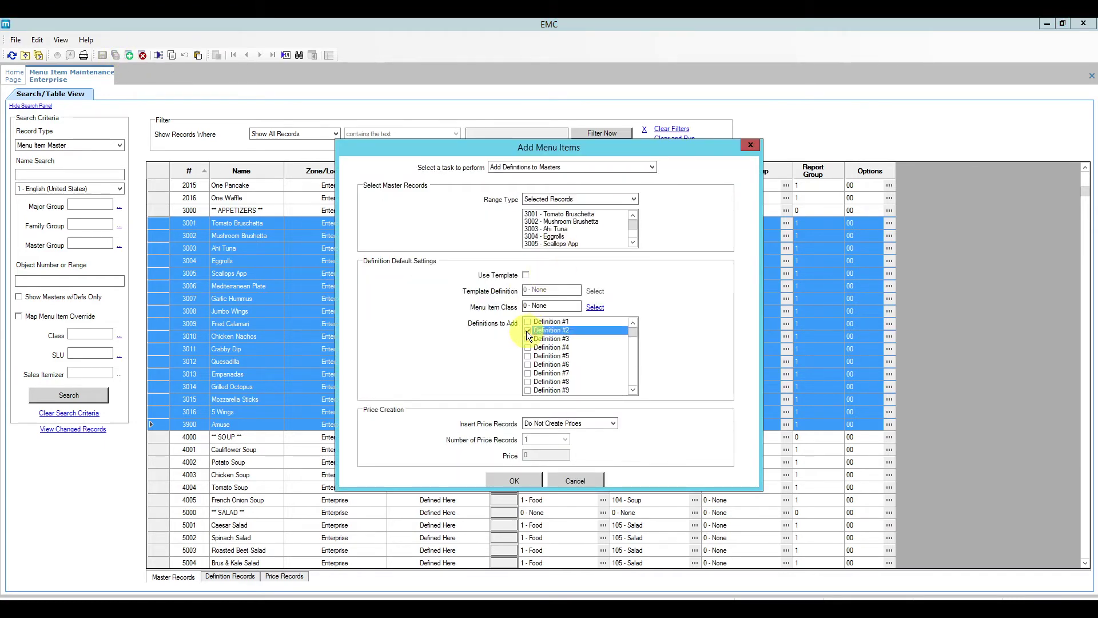
click(581, 422)
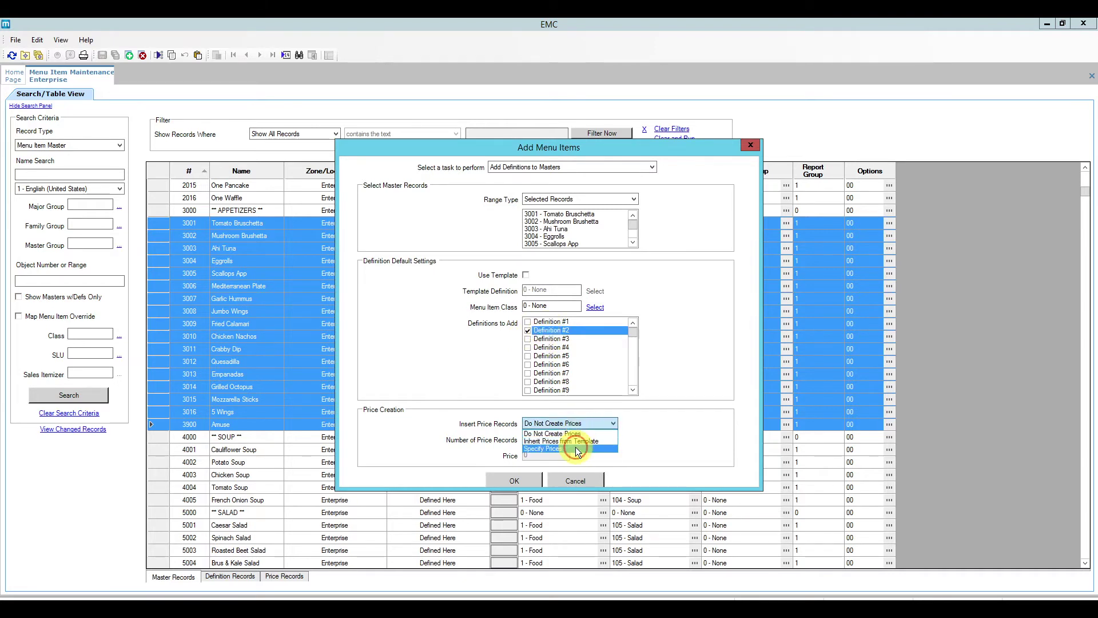
click(577, 449)
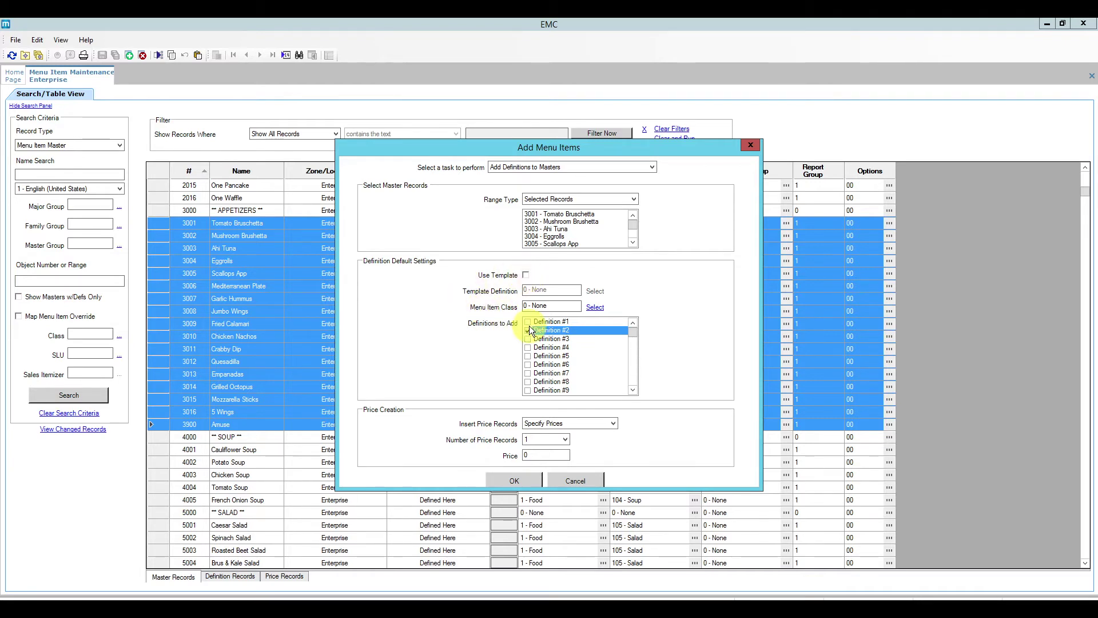
click(517, 480)
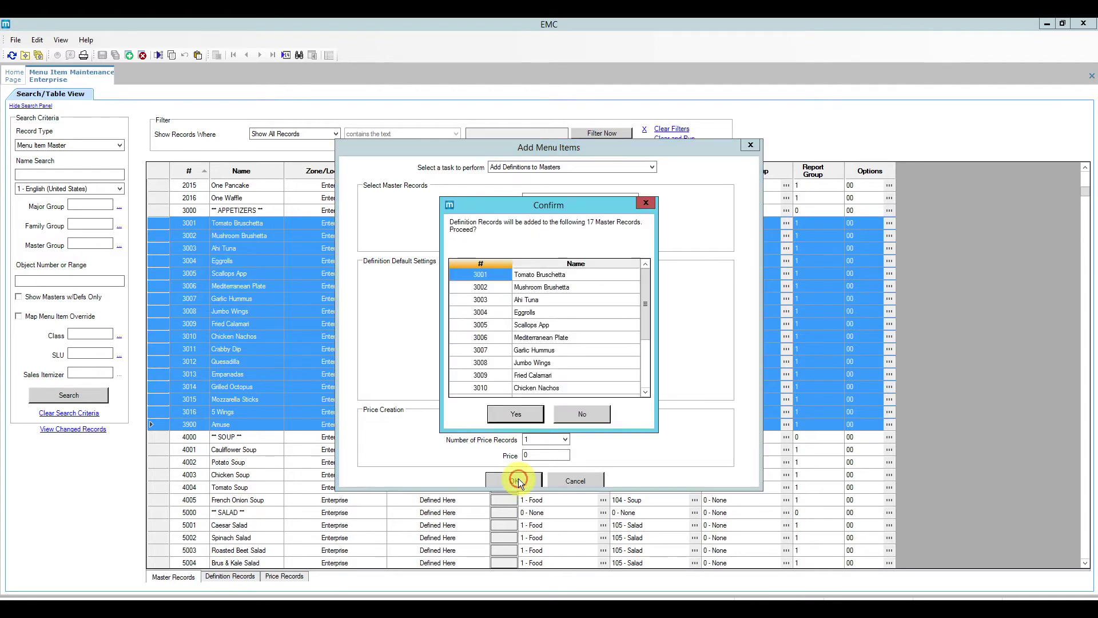
click(518, 413)
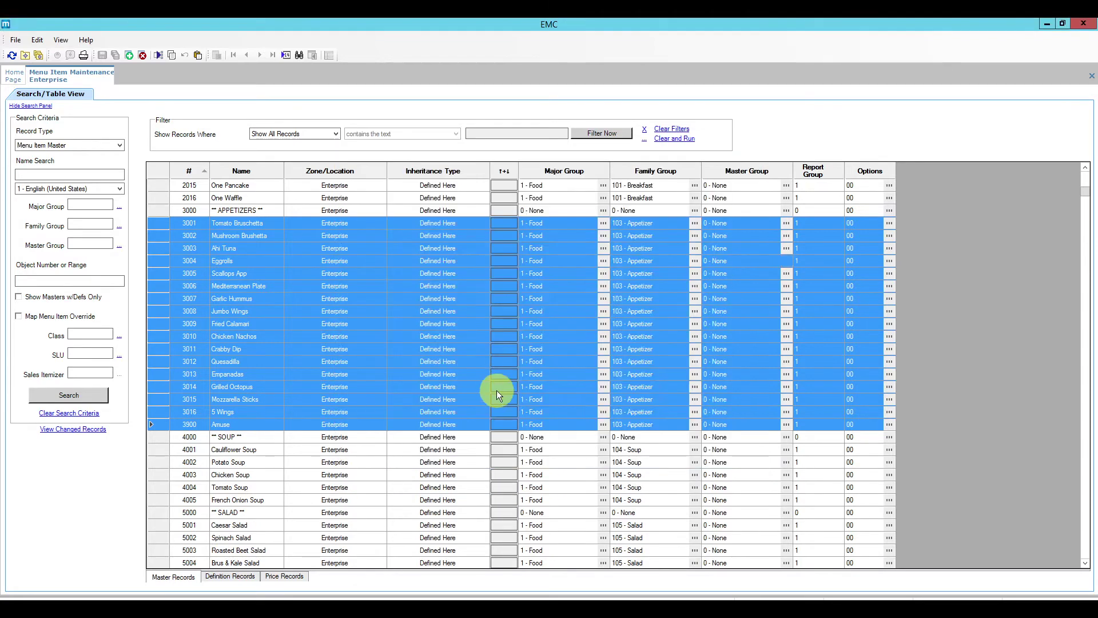
In the definition records, copy the menu item class 2011 - R - Wing Sauce to the second definition of Jumbo Wings
click(226, 576)
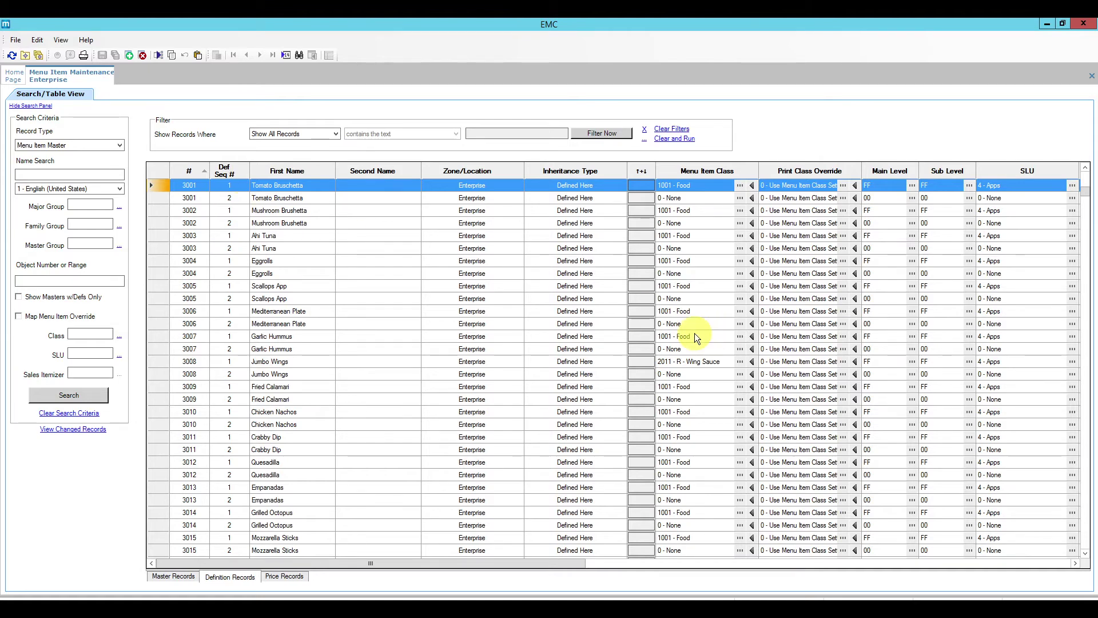
click(698, 187)
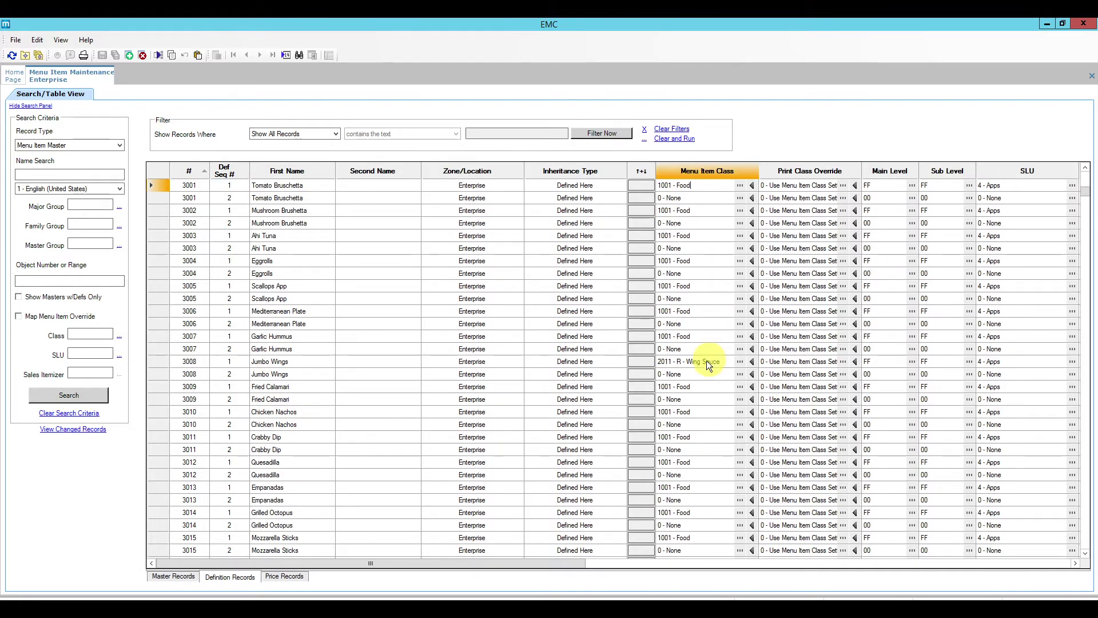
click(195, 361)
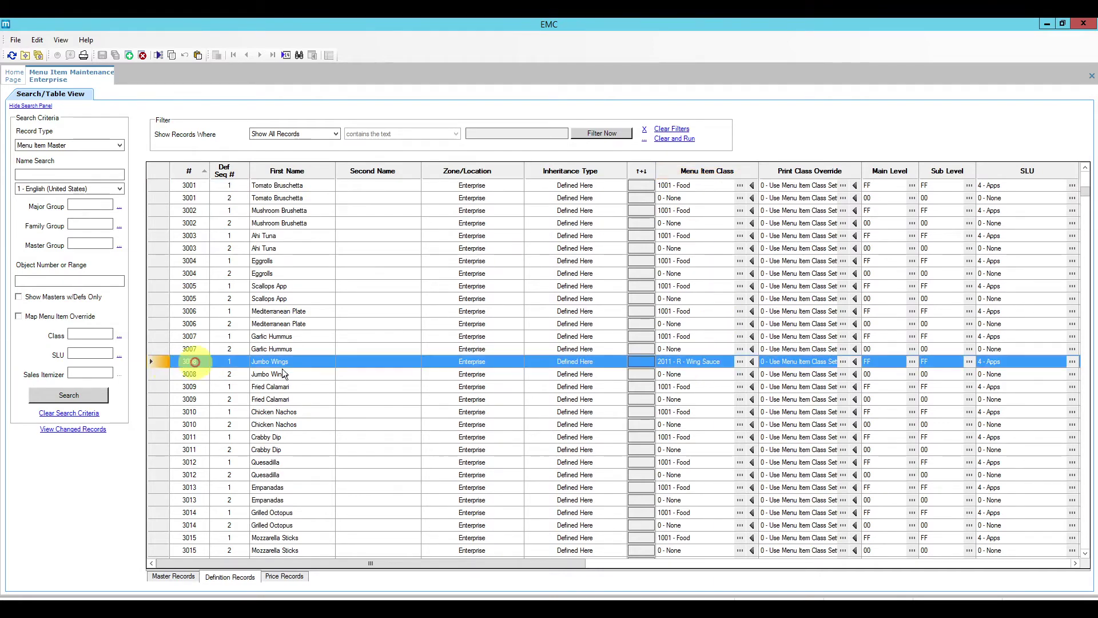
click(706, 362)
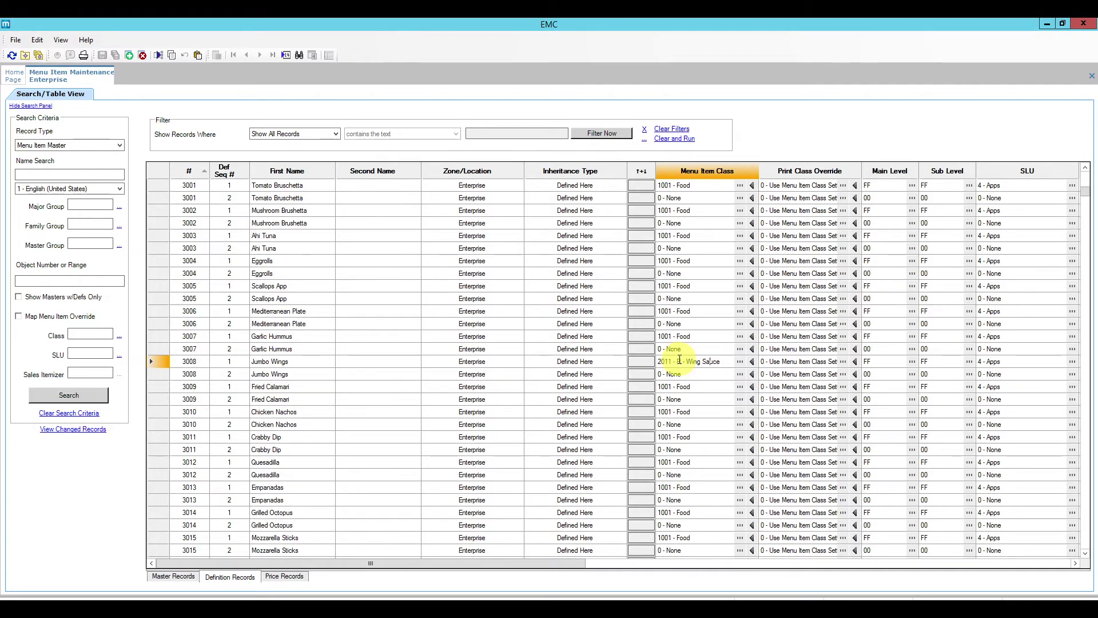
key(Down)
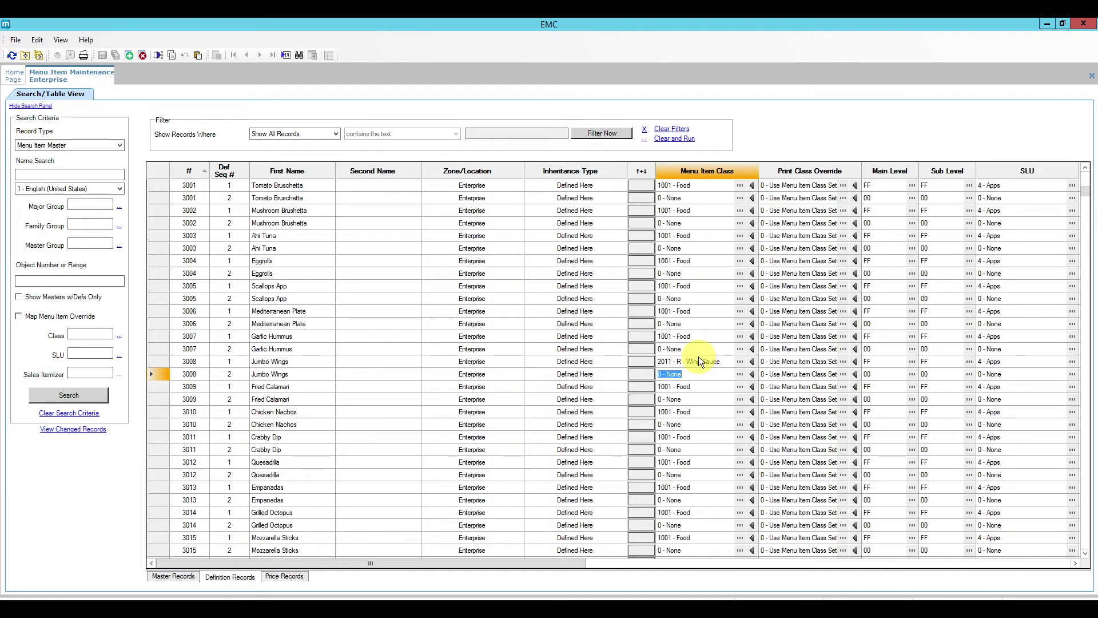
text(2011 - R - Wing Sauce)
key(Down)
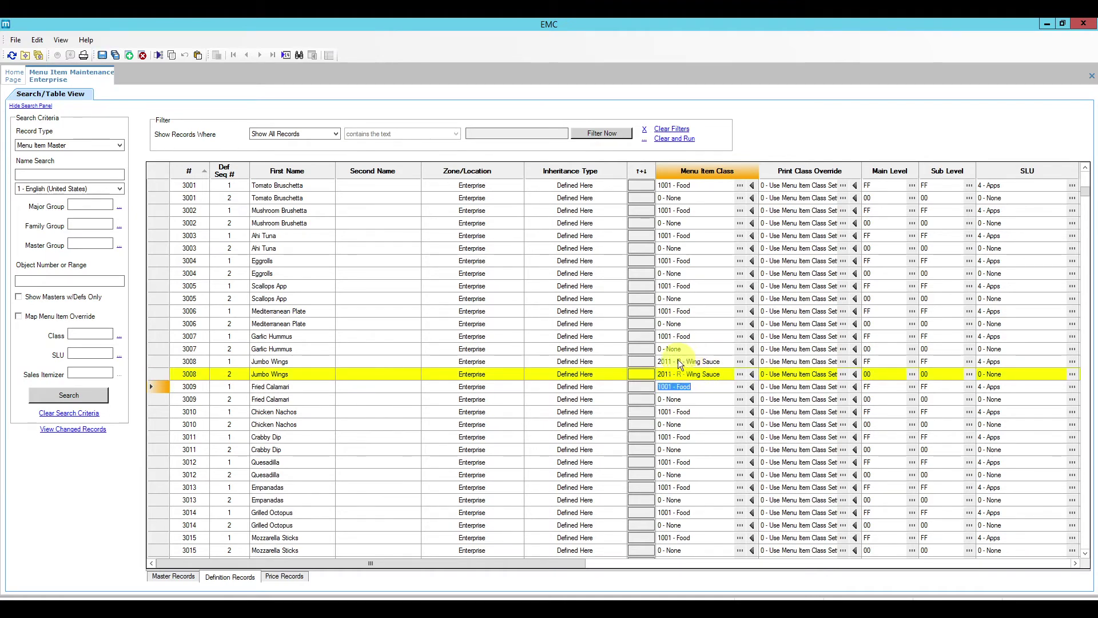
click(680, 361)
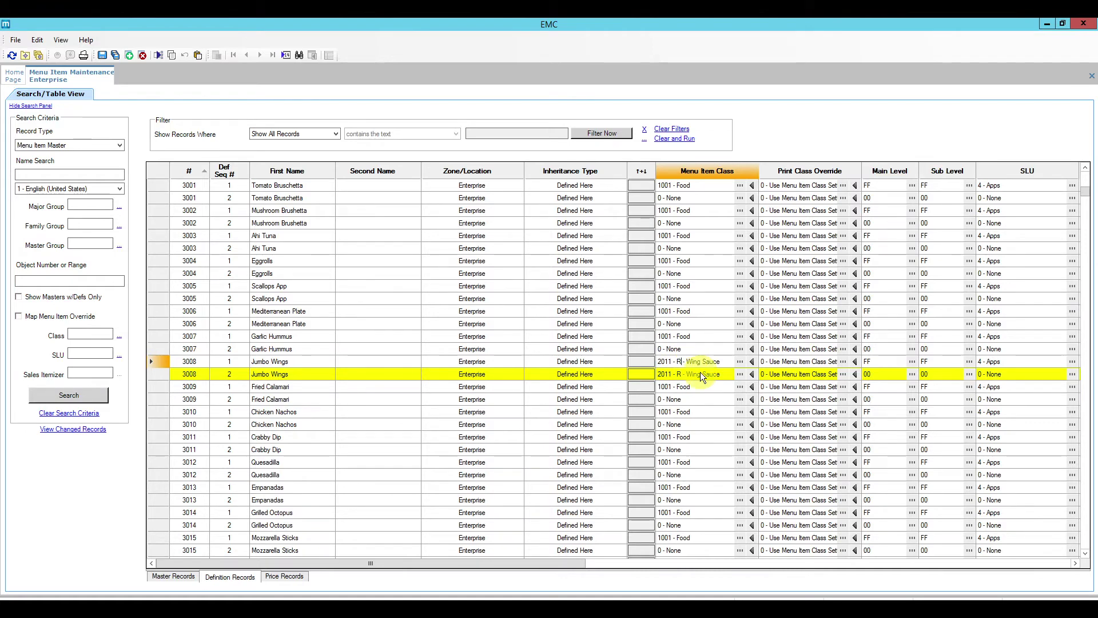
Copy the menu item class 2011 - R - Wing Sauce from the first to the second definition of 5 Wings
scroll(702, 390, down, 2)
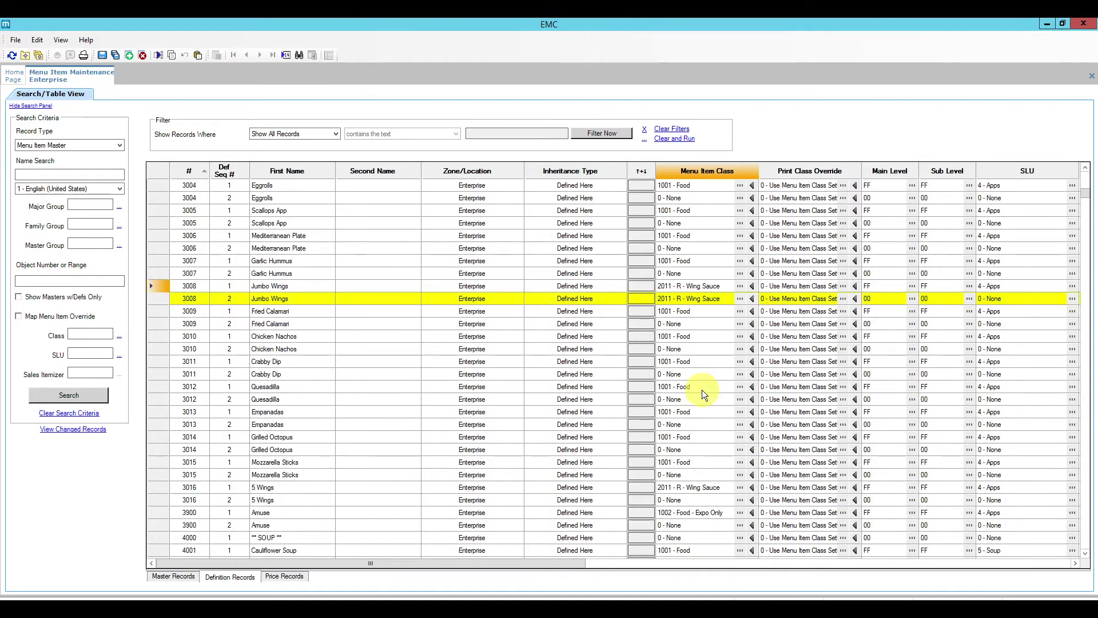
click(695, 489)
key(ctrl+c)
key(Down)
key(ctrl+v)
key(Down)
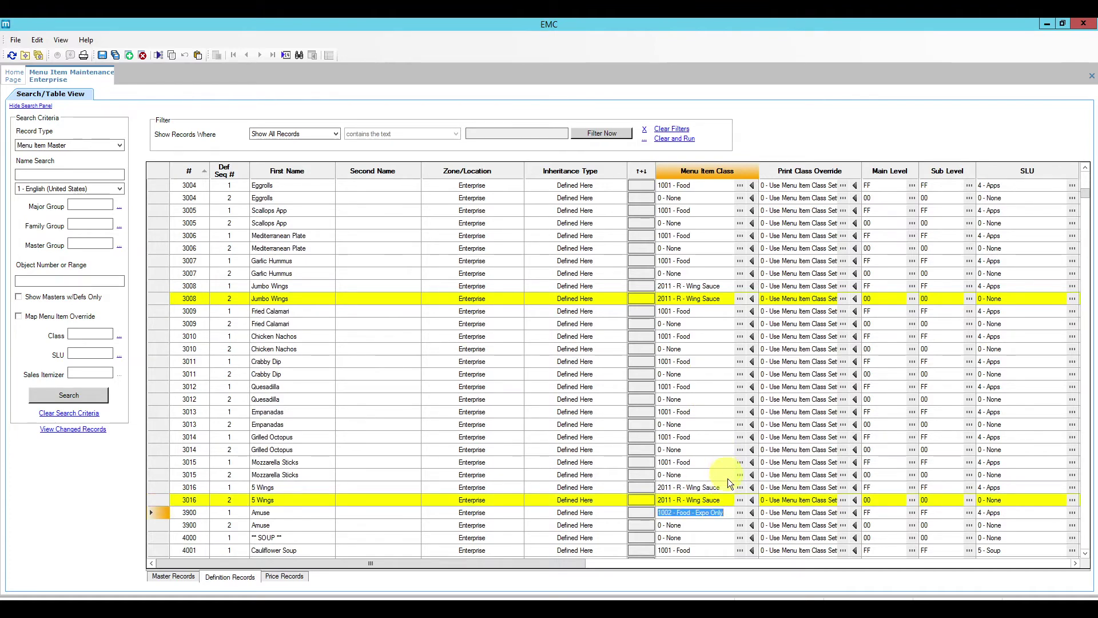
Copy the menu item class 1002 - Food - Expo Only to the second definition of Amuse
click(692, 513)
key(ctrl+c)
key(Down)
key(ctrl+v)
key(Down)
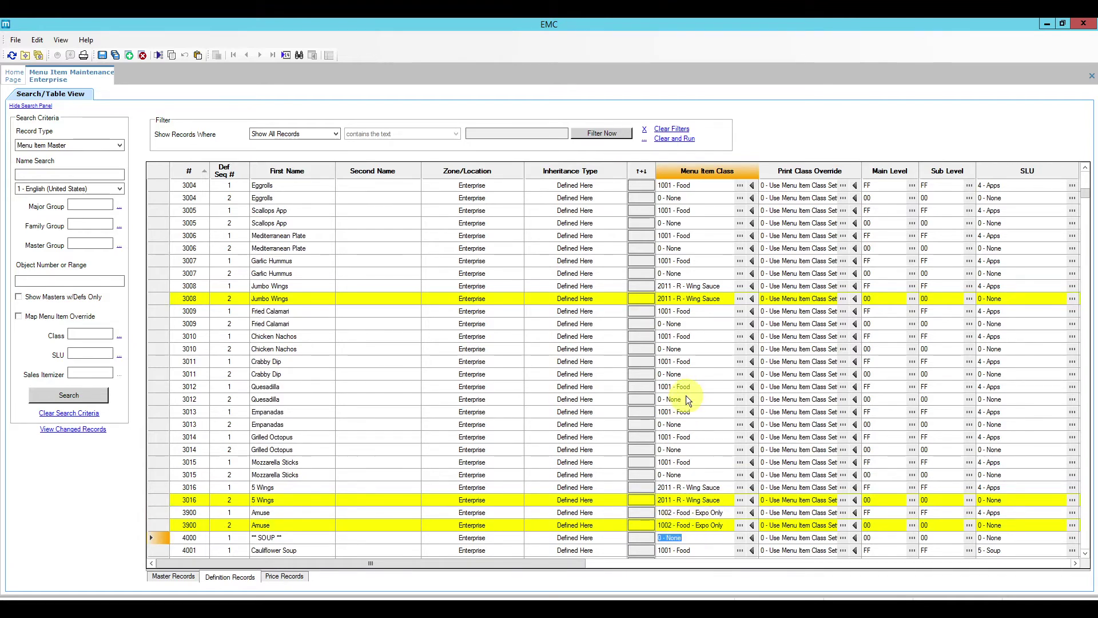
Filter the definition records to those whose Def Seq # contains the text 2
scroll(694, 383, up, 5)
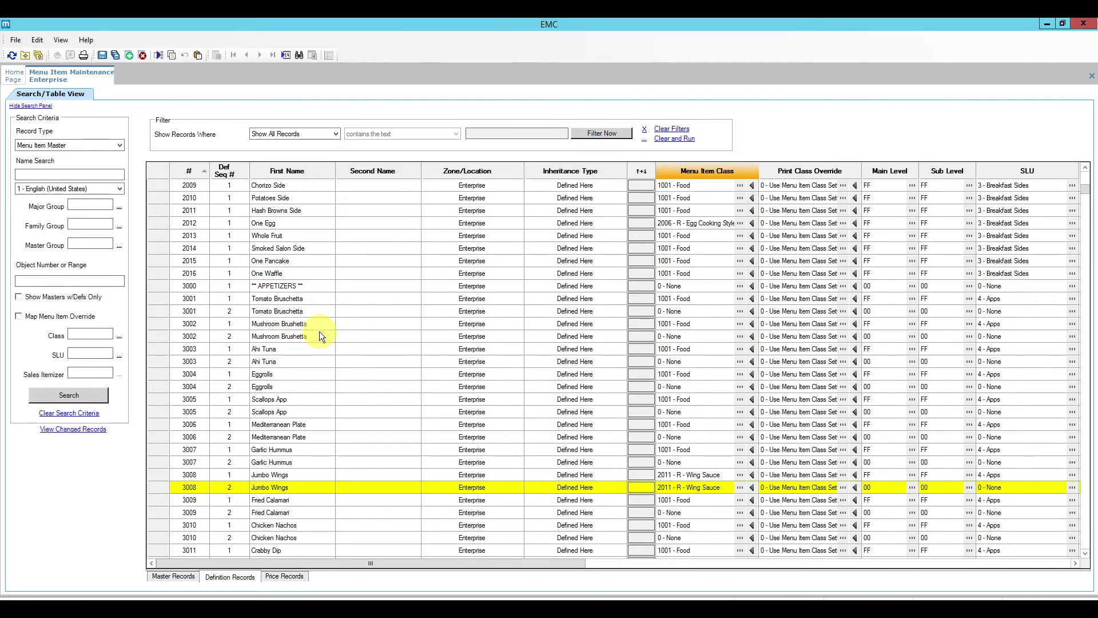
click(332, 135)
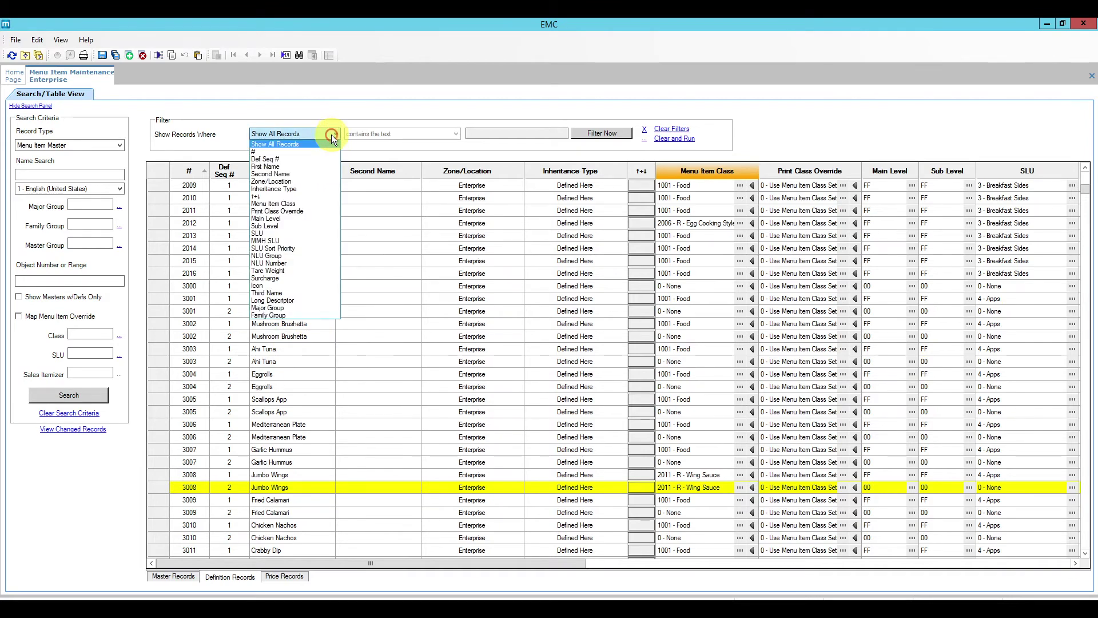
click(314, 158)
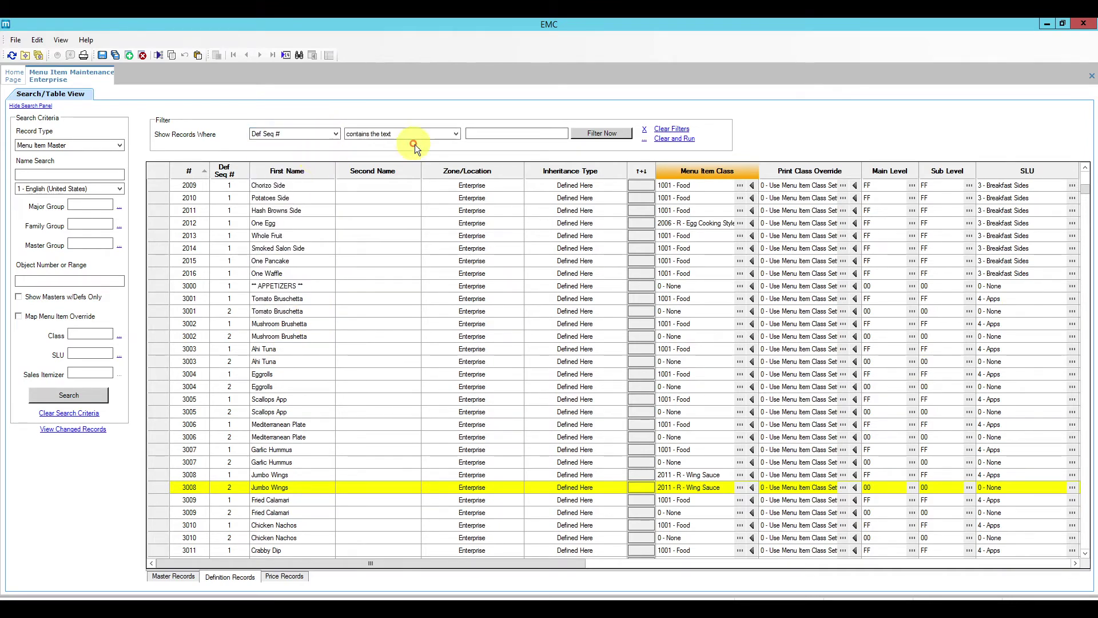
click(498, 134)
text(2)
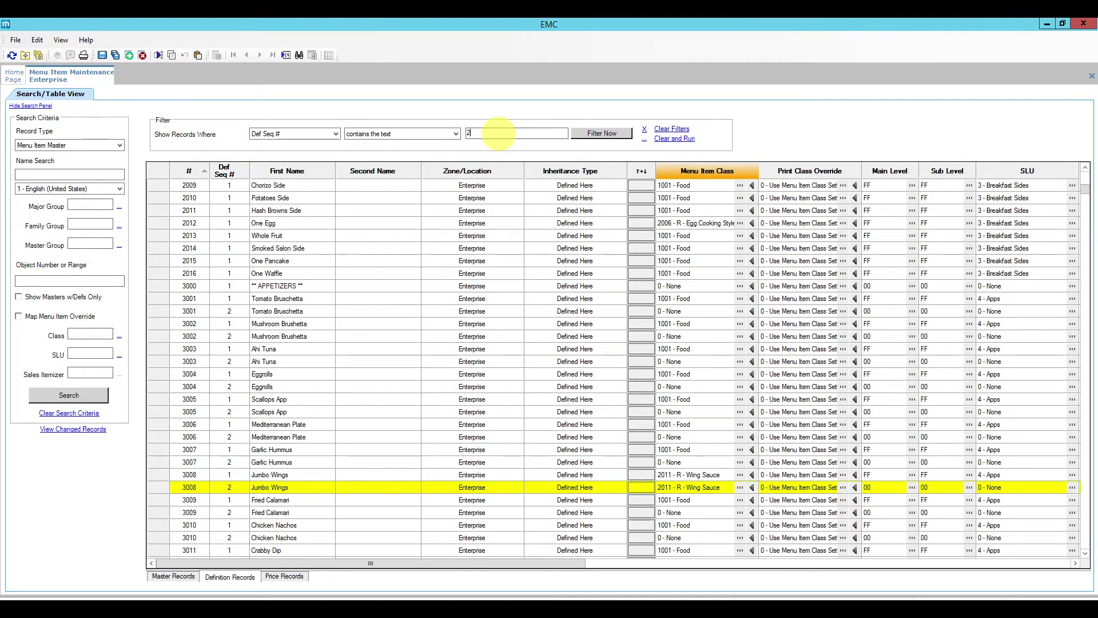
click(602, 134)
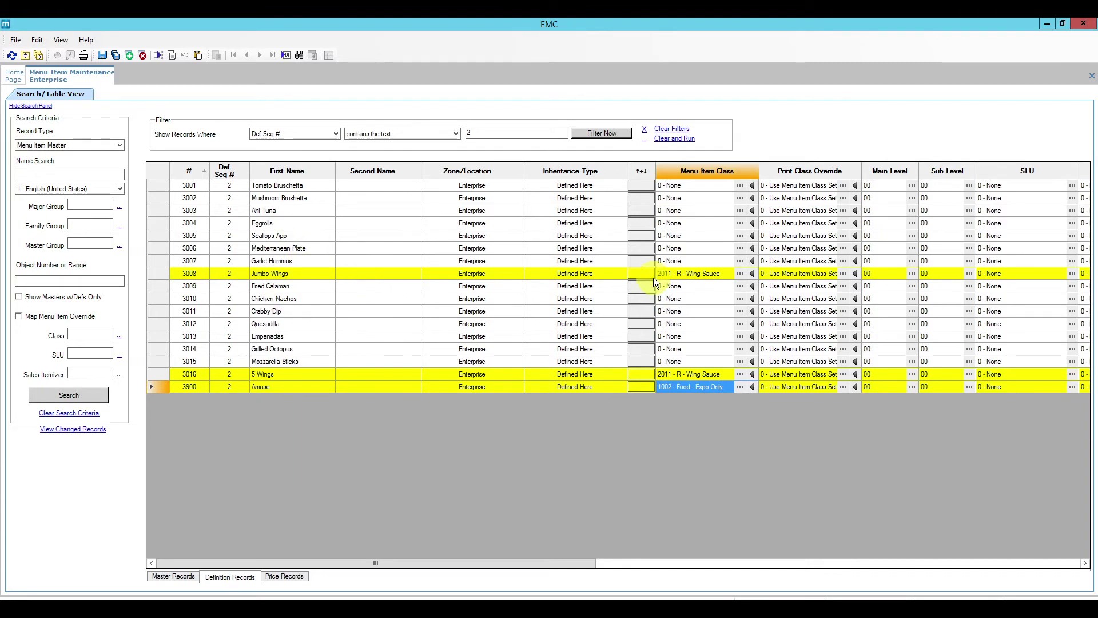
Set the SLU of Tomato Bruschetta's second definition to 70 - Package Apps
click(1073, 186)
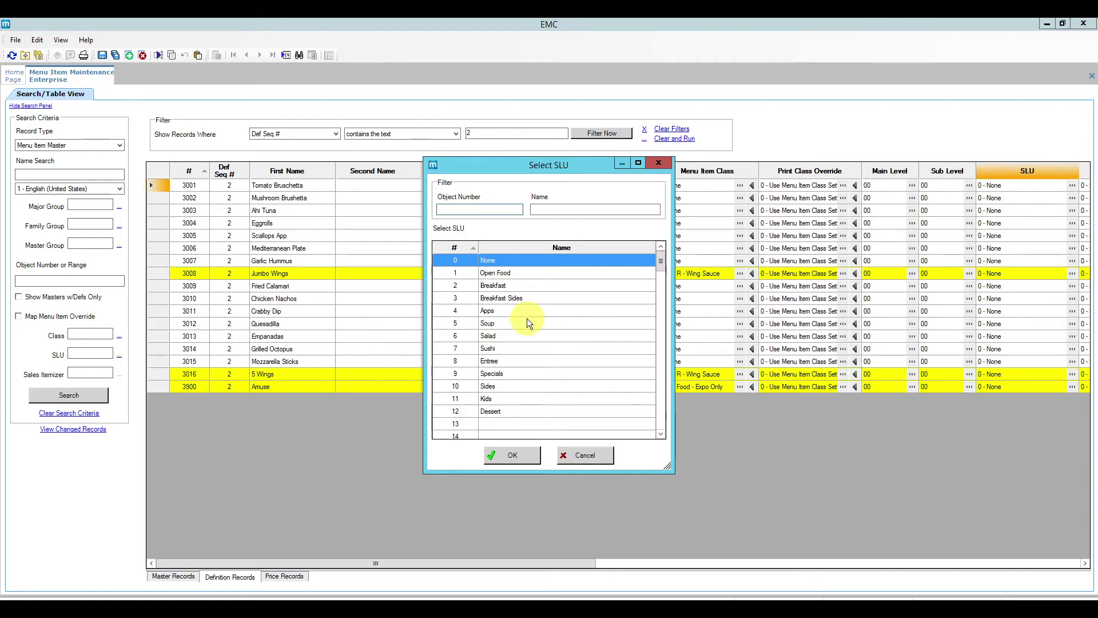
drag(661, 263, 658, 351)
click(530, 360)
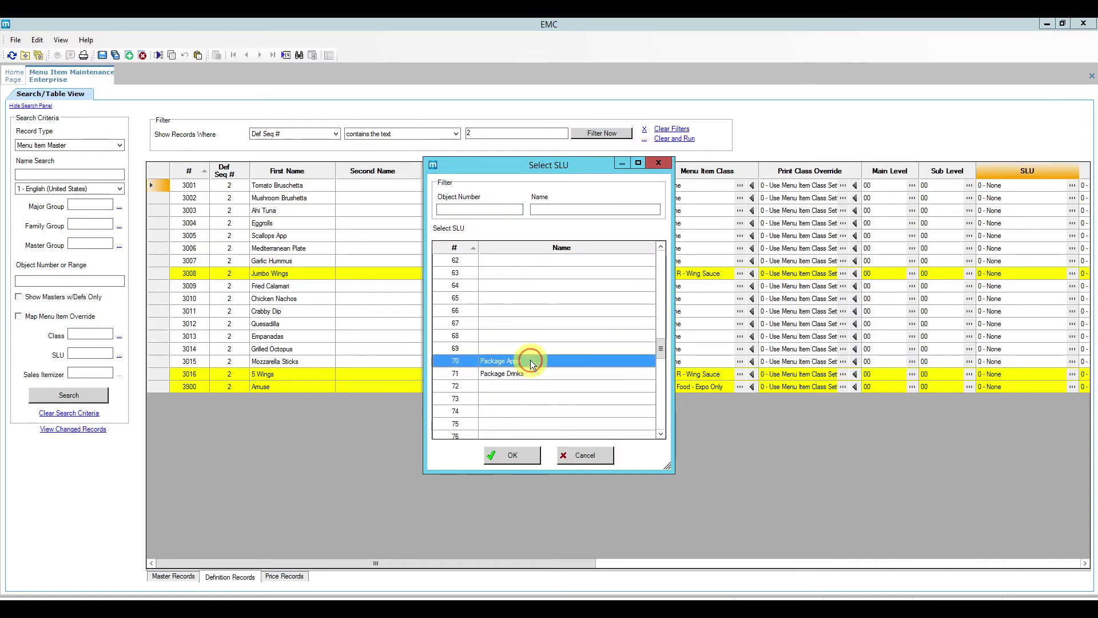
click(517, 453)
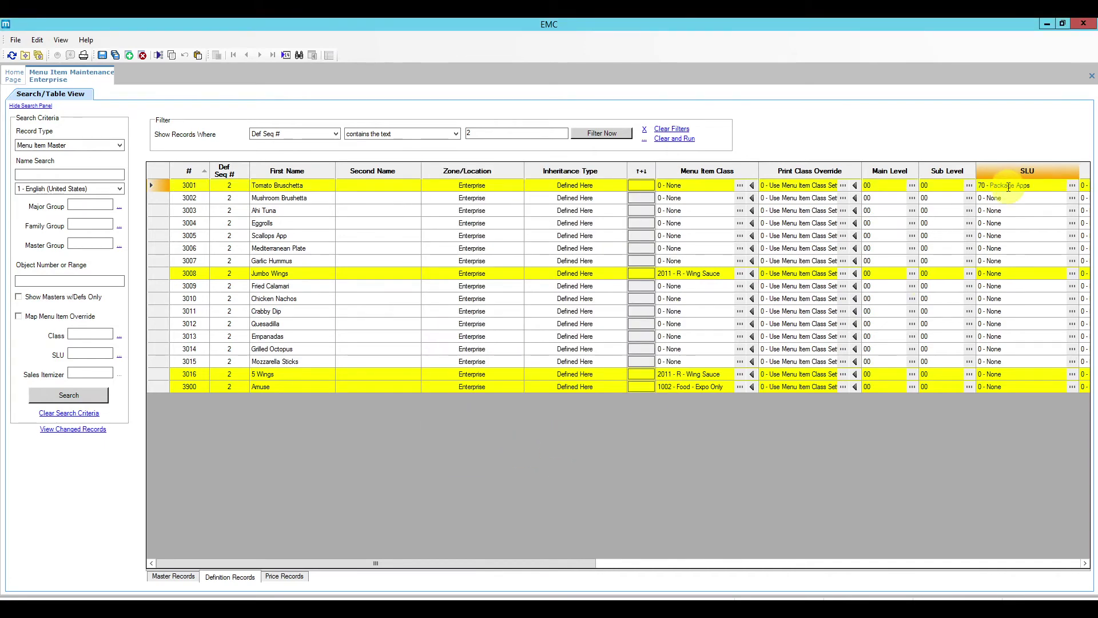
Copy the SLU 70 - Package Apps to all remaining filtered definitions, from Mushroom Brushetta down to Amuse
key(ctrl+c)
key(Down)
key(ctrl+v)
key(Down)
key(ctrl+v)
key(Down)
key(ctrl+v)
key(Down)
key(ctrl+v)
key(Down)
key(ctrl+v)
key(Down)
key(ctrl+v)
key(Down)
key(ctrl+v)
key(Down)
key(ctrl+v)
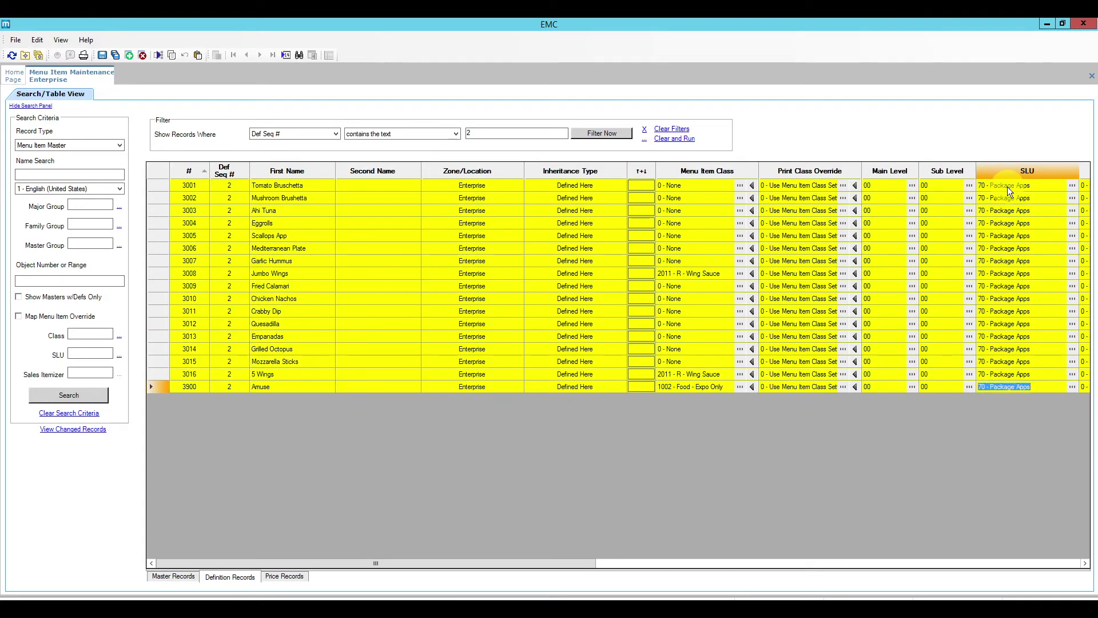
Enable all main levels (FF) for Tomato Bruschetta's second definition
click(912, 185)
click(456, 444)
click(545, 448)
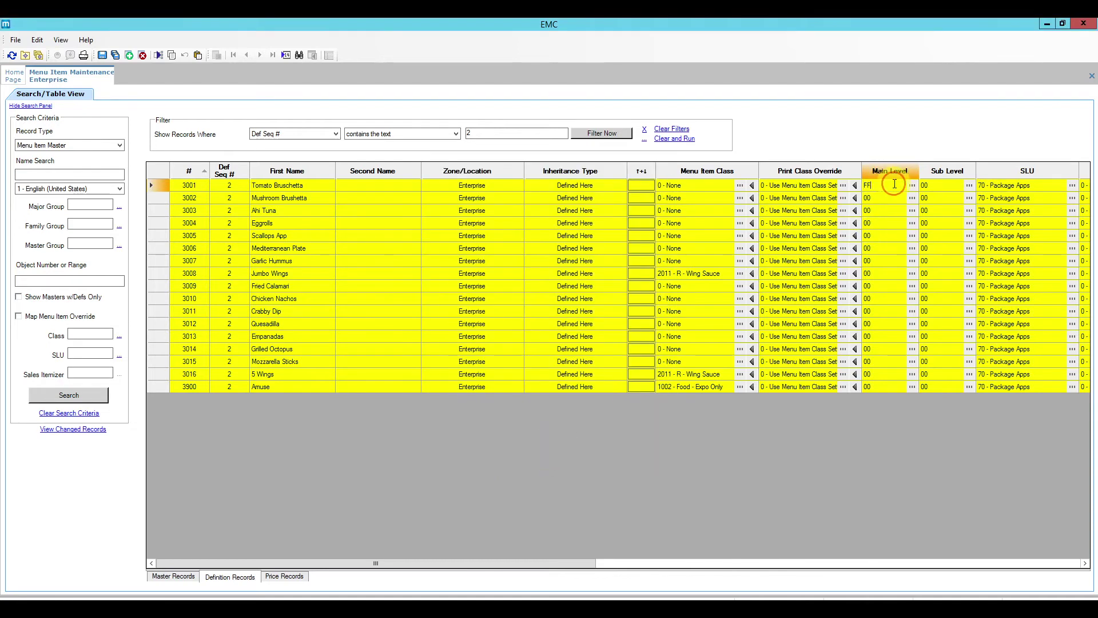
Copy the main level value FF to all remaining filtered definitions, from Mushroom Brushetta down to Amuse
key(Down)
key(ctrl+v)
key(Down)
key(ctrl+v)
key(Down)
key(ctrl+v)
key(Down)
key(ctrl+v)
key(Down)
key(ctrl+v)
key(Down)
key(ctrl+v)
key(Down)
key(Down)
key(ctrl+v)
key(Down)
key(ctrl+v)
key(Down)
key(ctrl+v)
key(Down)
key(ctrl+v)
key(Down)
key(ctrl+v)
key(Down)
key(ctrl+v)
key(Down)
key(ctrl+v)
key(Down)
key(ctrl+v)
key(Down)
key(ctrl+v)
key(Down)
key(ctrl+v)
Enable all sub levels (FF) for Tomato Bruschetta's second definition
click(968, 186)
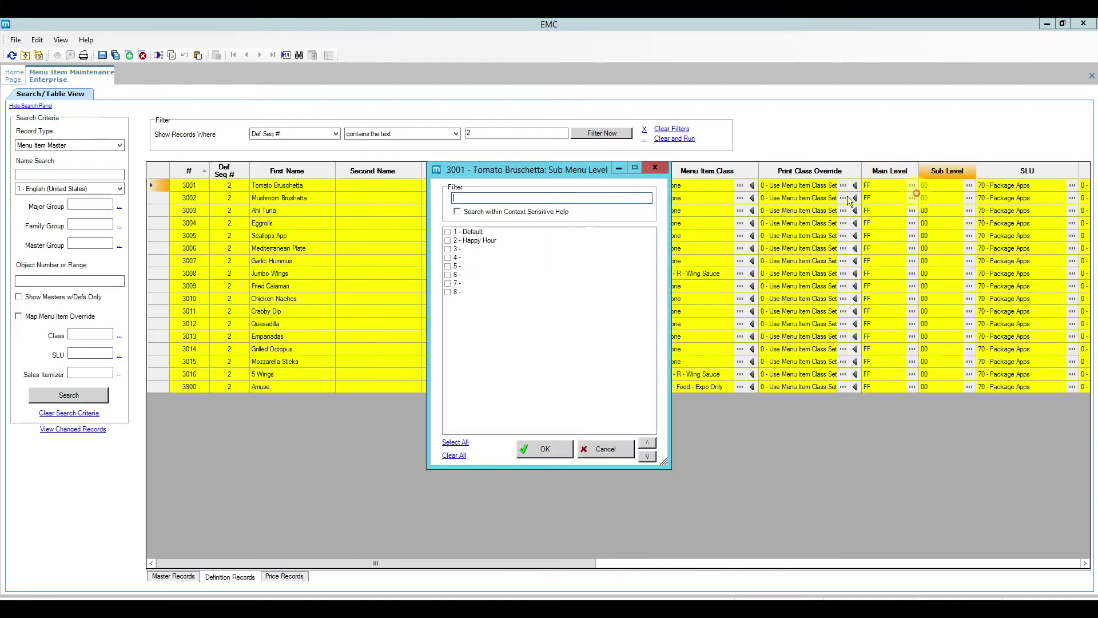
click(456, 442)
click(549, 448)
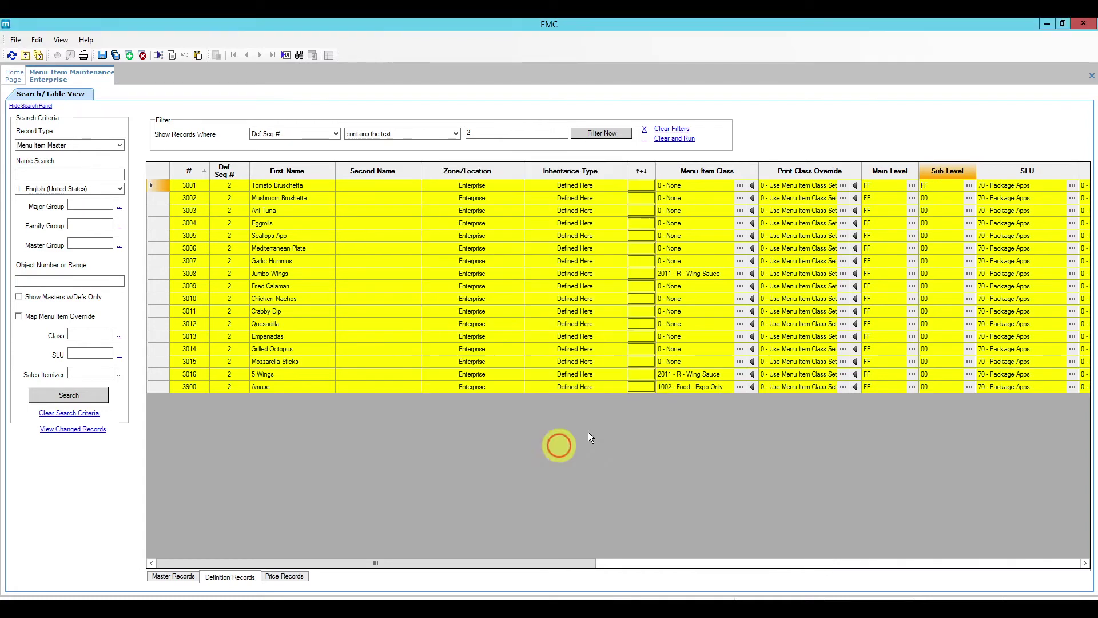
Copy the sub level value FF to all remaining filtered definitions, from Mushroom Brushetta down to Amuse
key(Down)
key(ctrl+v)
key(Down)
key(ctrl+v)
key(Down)
key(ctrl+v)
key(Down)
key(ctrl+v)
key(Down)
key(ctrl+v)
key(Down)
key(ctrl+v)
key(Down)
key(ctrl+v)
key(Down)
key(ctrl+v)
key(Down)
key(ctrl+v)
key(Down)
key(ctrl+v)
key(Down)
key(ctrl+v)
key(Down)
key(ctrl+v)
key(Down)
key(ctrl+v)
key(Down)
key(ctrl+v)
key(Down)
key(ctrl+v)
key(Down)
key(ctrl+v)
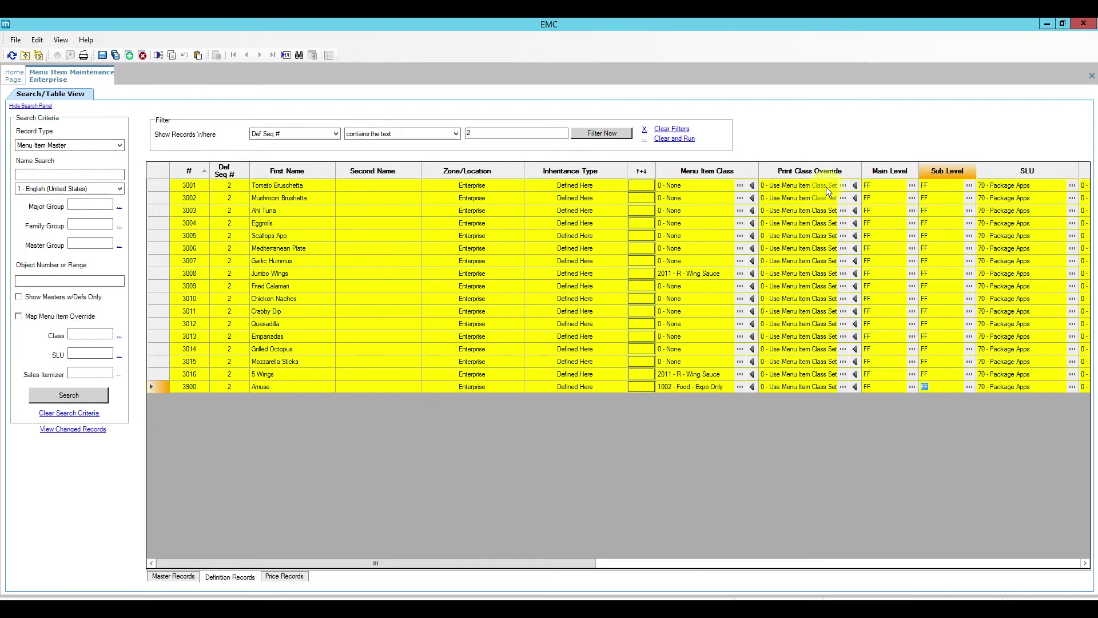
Set the menu item class of Tomato Bruschetta's second definition to 1001 - Food
click(739, 185)
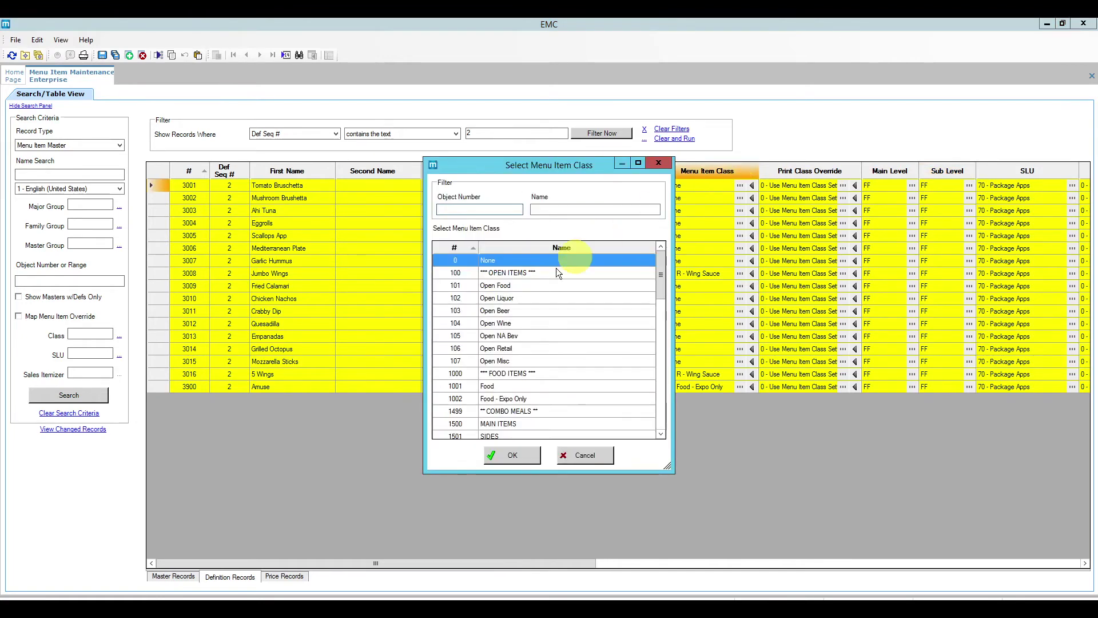
click(509, 386)
click(513, 455)
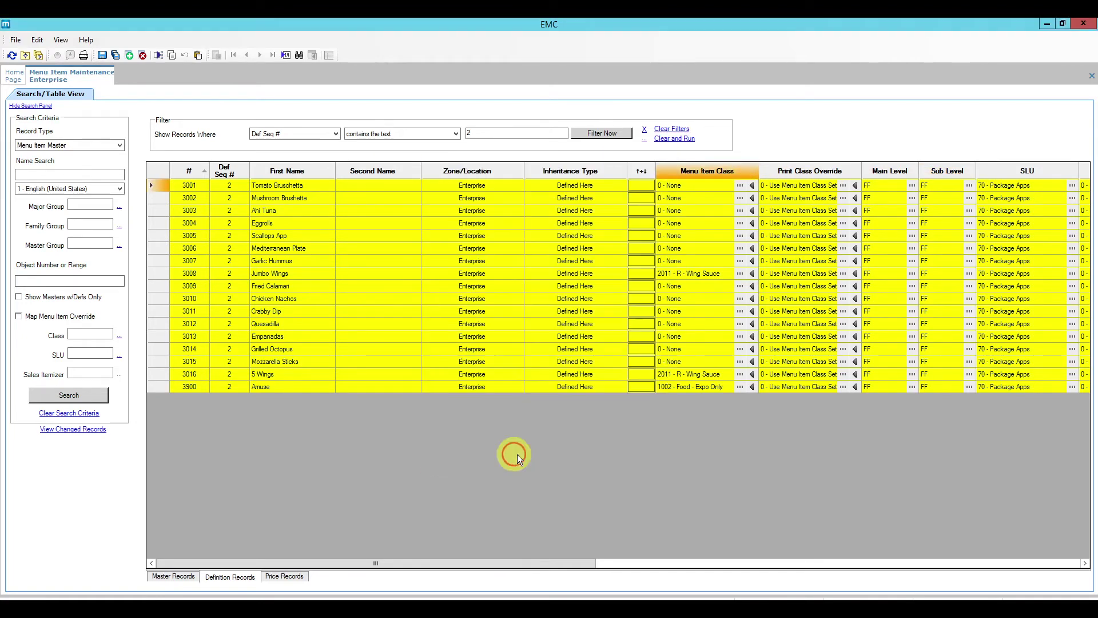
Copy the class 1001 - Food to every appetizer definition without a class, down to Mozzarella Sticks, skipping Jumbo Wings, and save the records
key(ctrl+c)
key(Down)
key(ctrl+v)
key(Down)
key(ctrl+v)
key(Down)
key(ctrl+v)
key(Down)
key(ctrl+v)
key(Down)
key(ctrl+v)
key(Down)
key(ctrl+v)
key(Down)
key(Down)
key(ctrl+v)
key(Down)
key(ctrl+v)
key(Down)
key(ctrl+v)
key(Down)
key(ctrl+v)
key(Down)
key(ctrl+v)
key(Down)
key(ctrl+v)
key(Down)
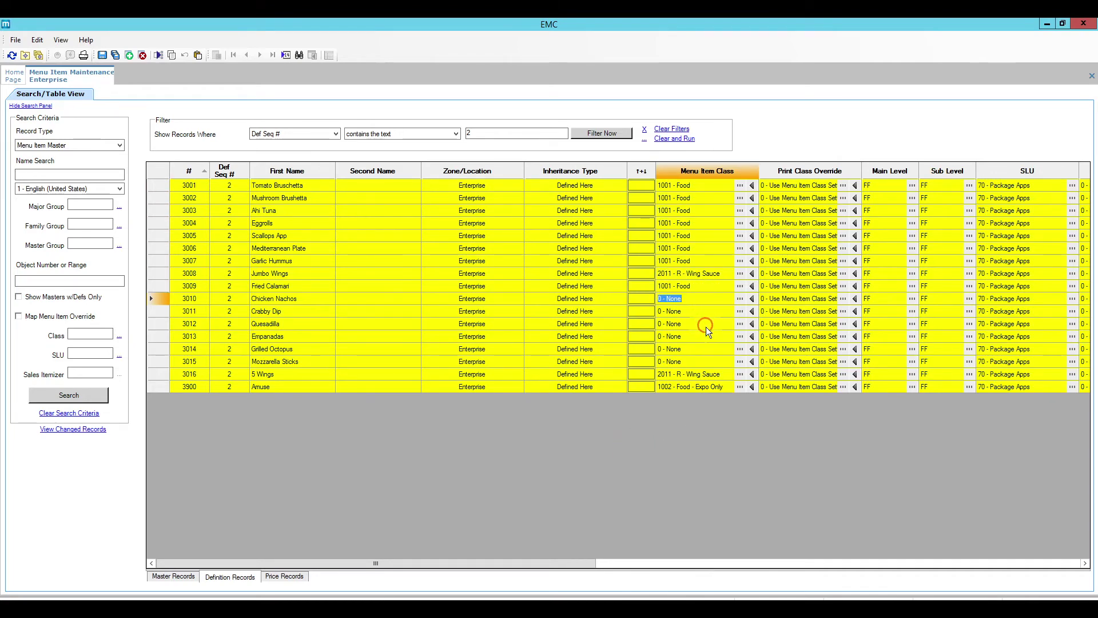
key(ctrl+v)
key(Down)
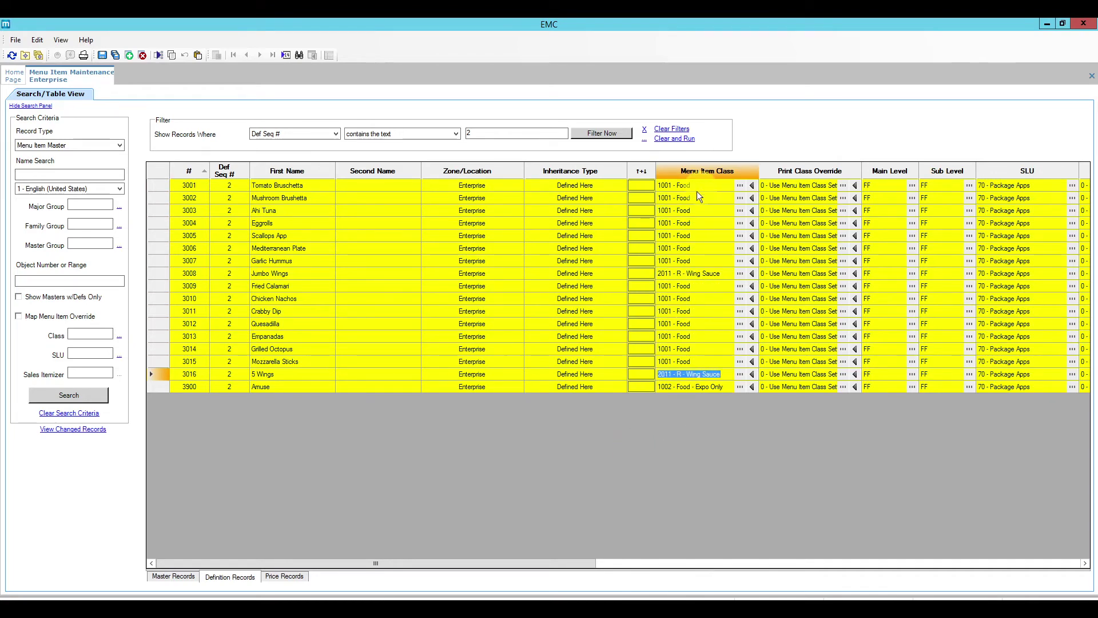
click(102, 55)
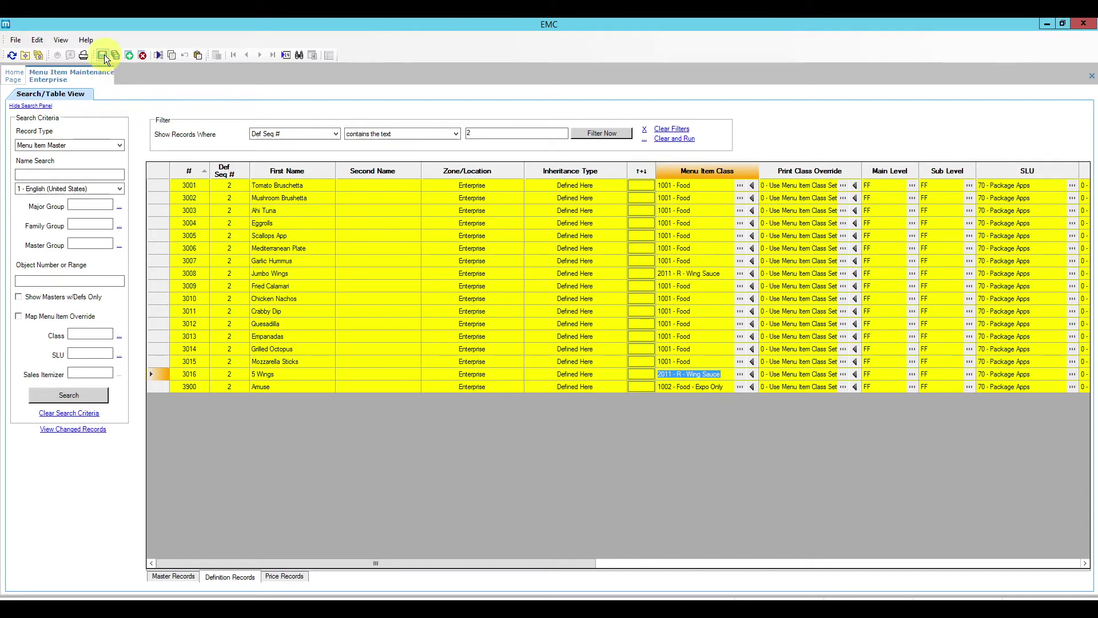
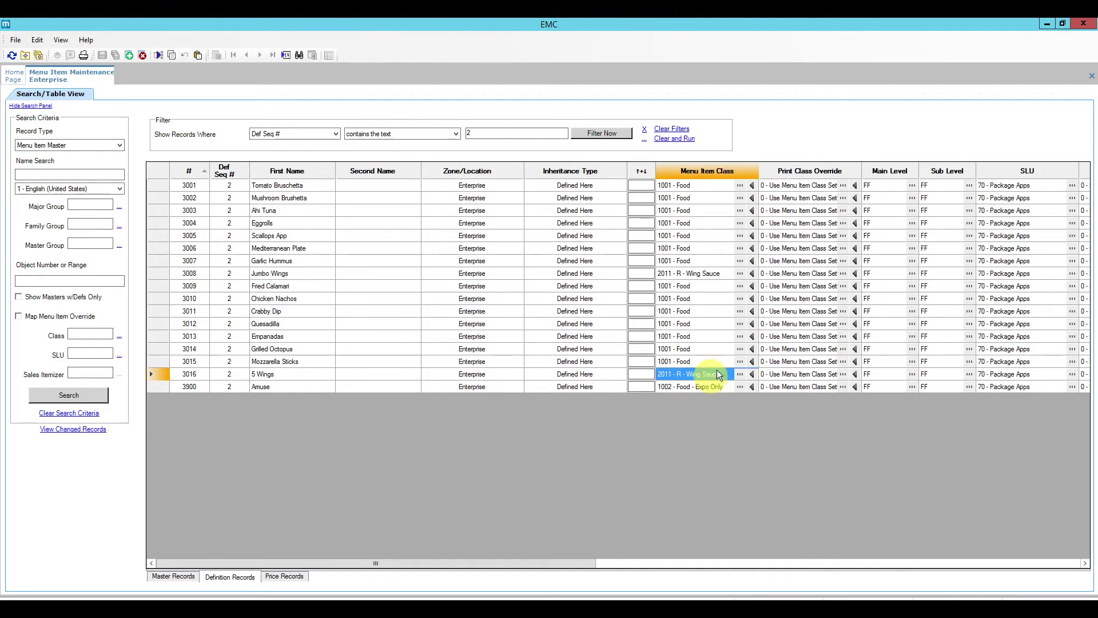
Review the Kitchen Only and Expo Only print class overrides offered for Tomato Bruschetta, without applying either
click(843, 185)
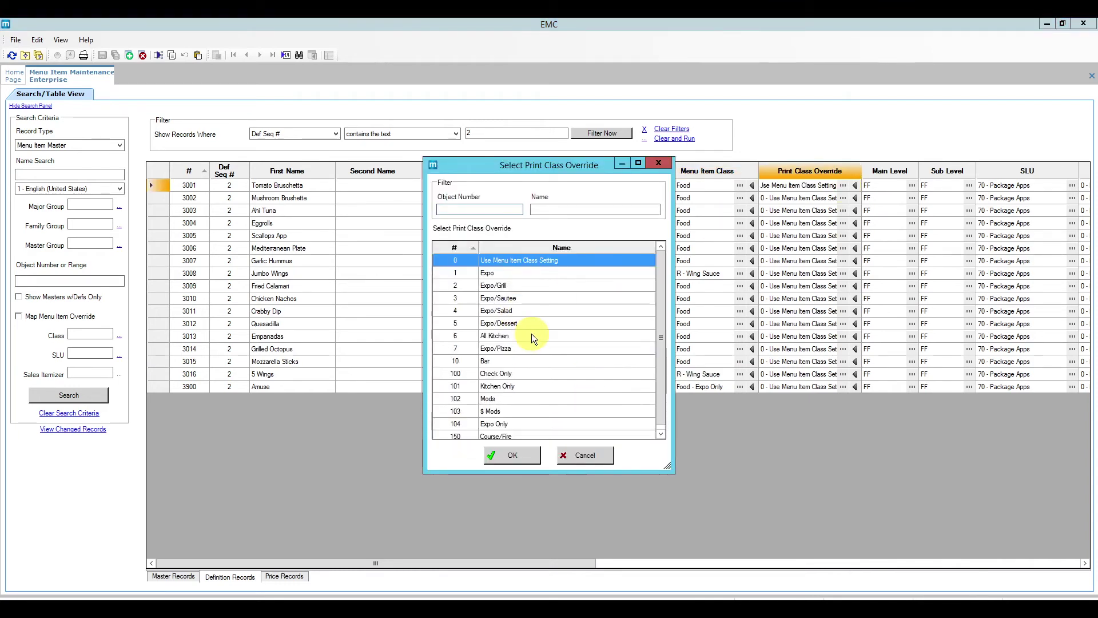
click(531, 386)
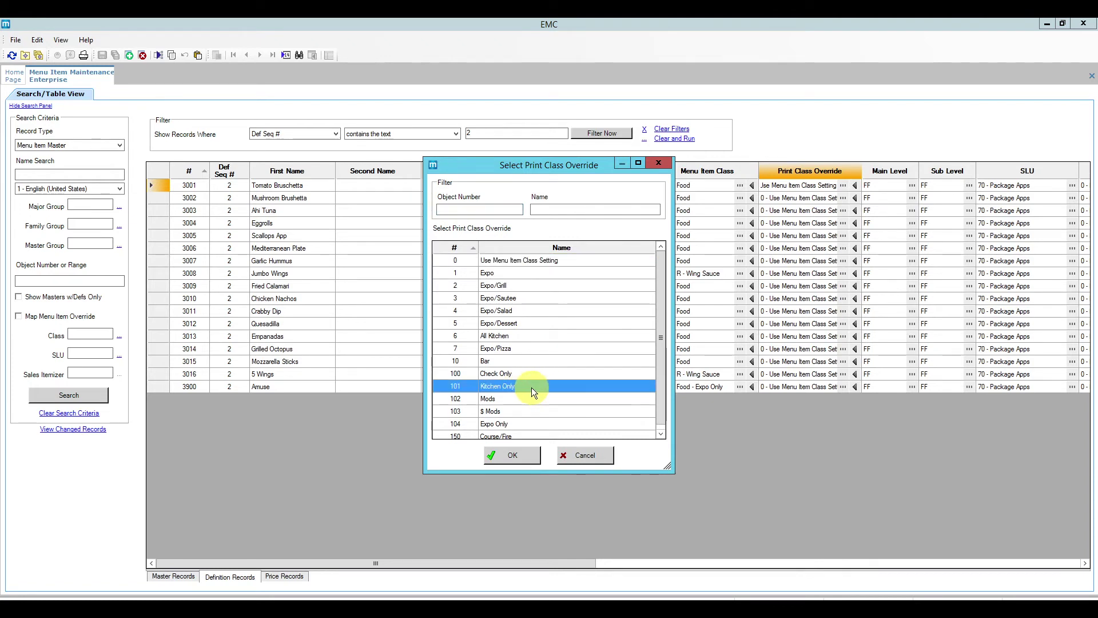
scroll(533, 386, down, 1)
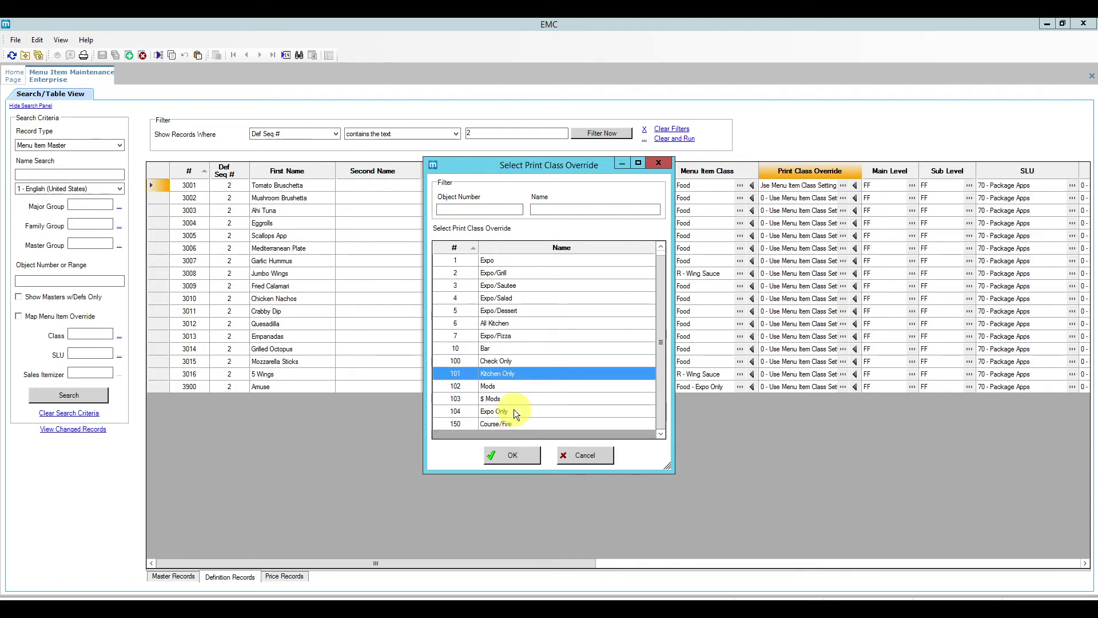
click(514, 411)
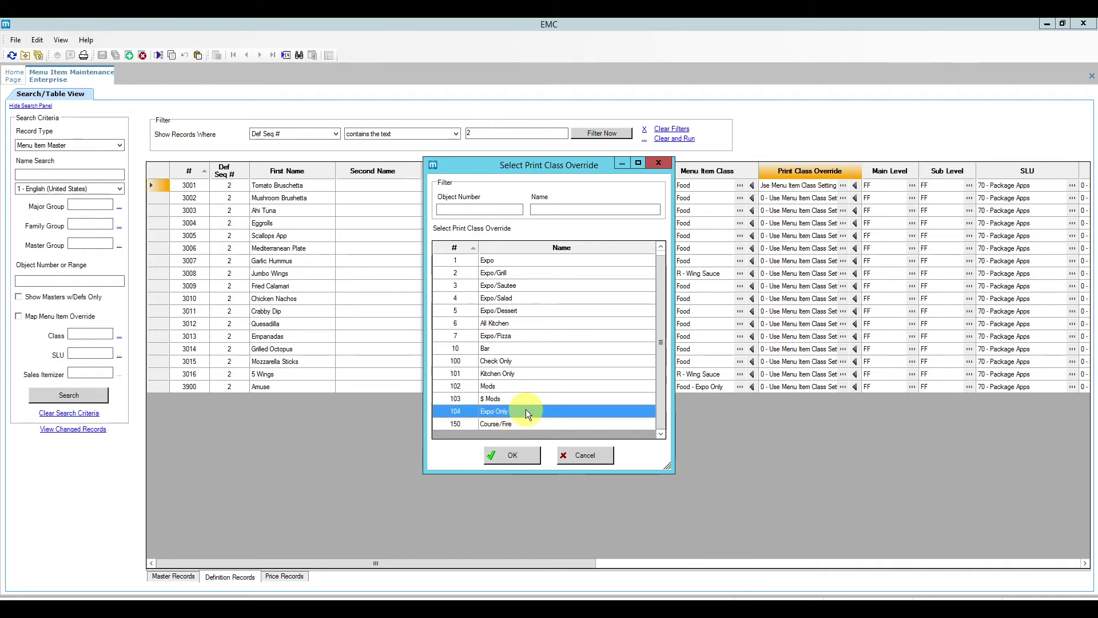
click(592, 457)
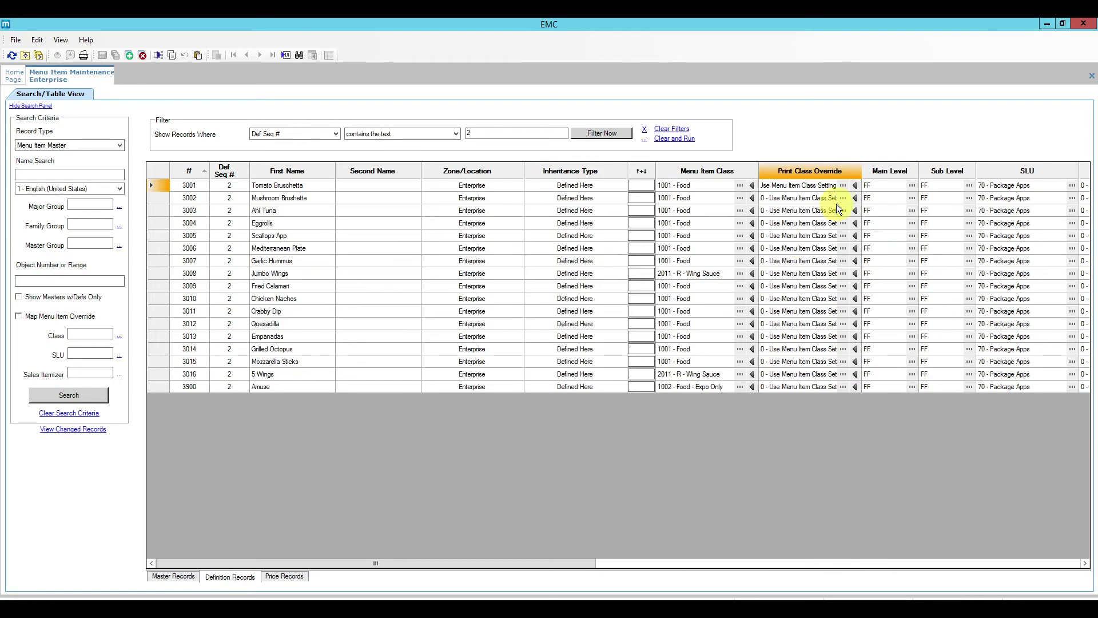
Inspect the options and order device output of print class 104 Expo Only, and return to the menu item definitions
click(855, 185)
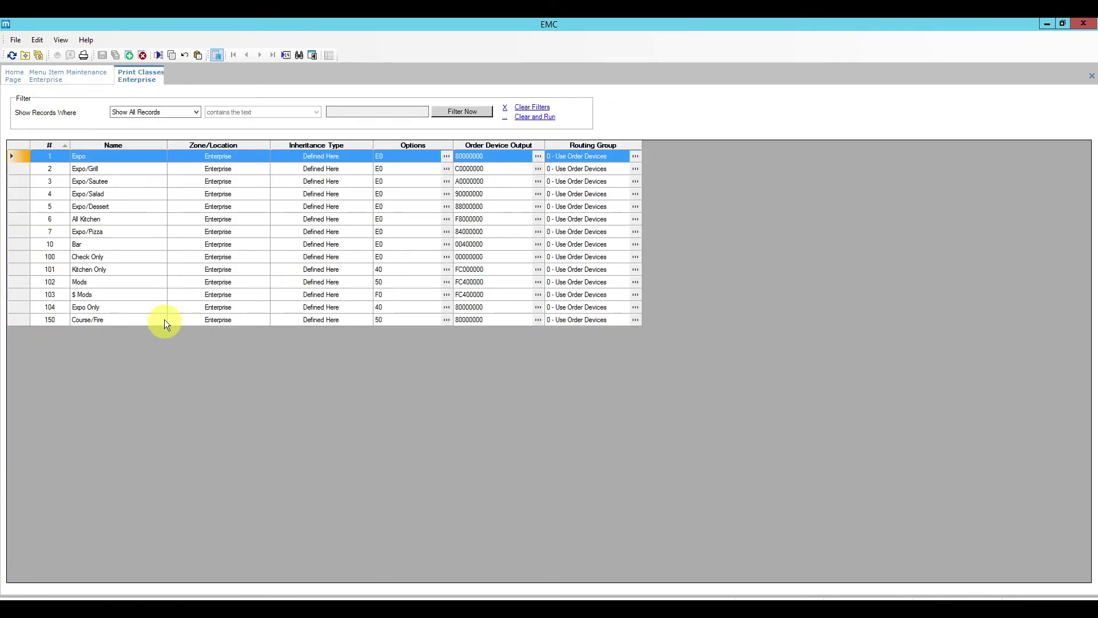
double_click(22, 306)
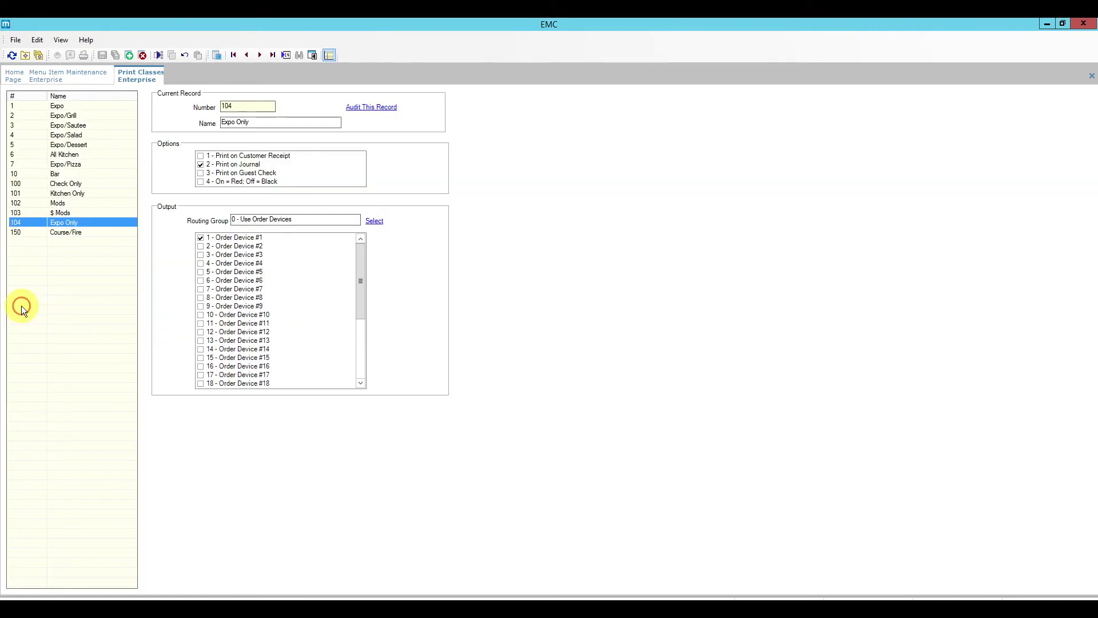
click(200, 238)
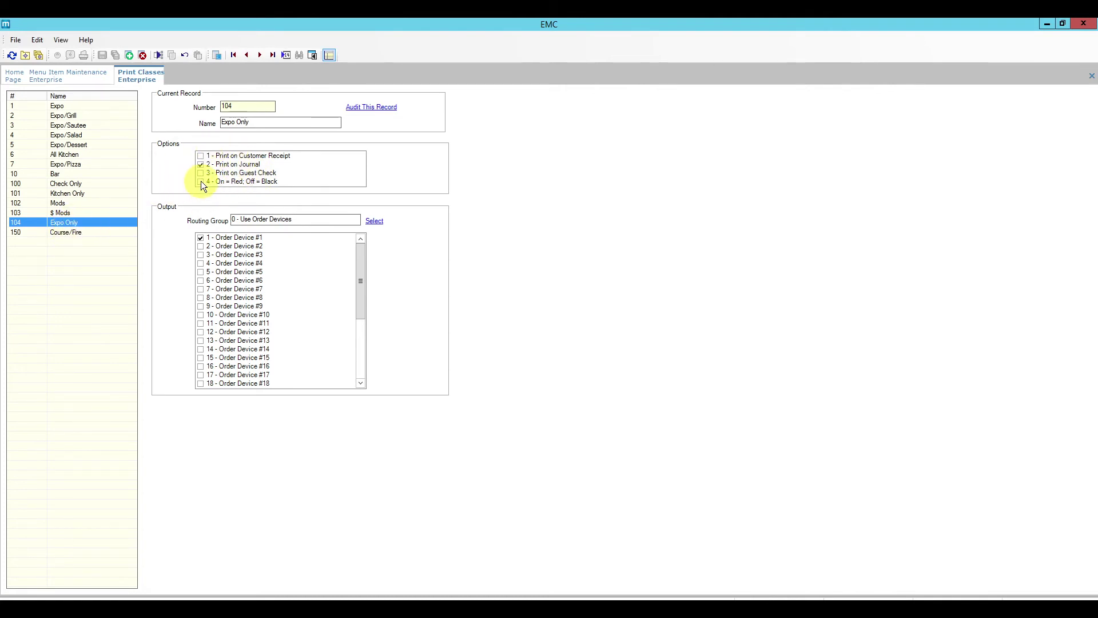
right_click(148, 79)
click(169, 86)
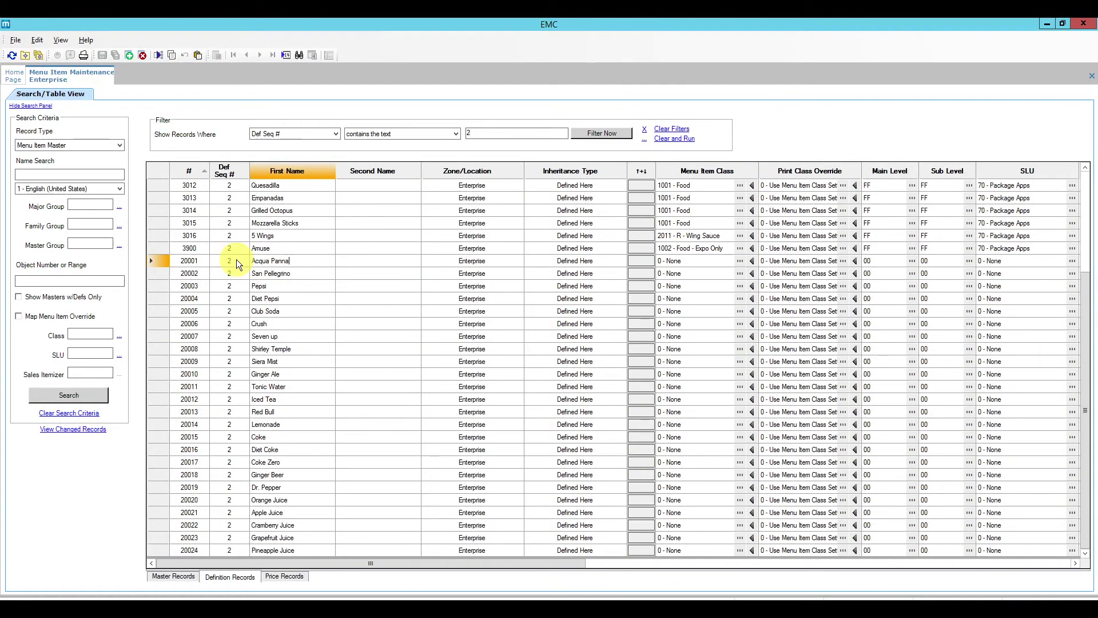
Bulk edit the menu item class of the second definitions from Acqua Panna to Pineapple Juice to 3005 - N/A Bevs
click(159, 261)
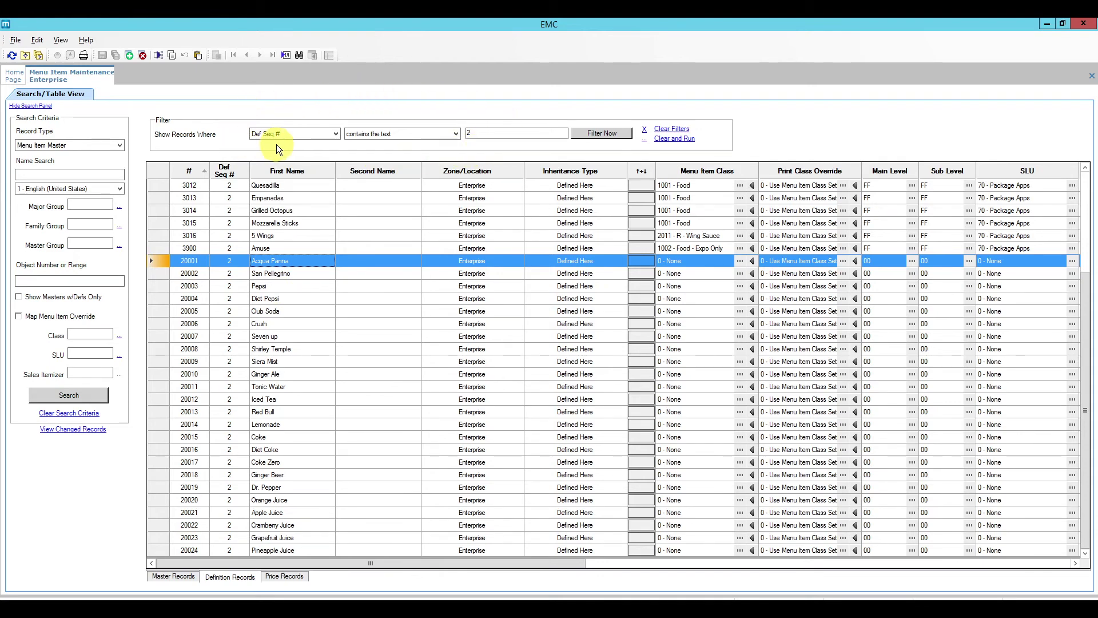
click(449, 132)
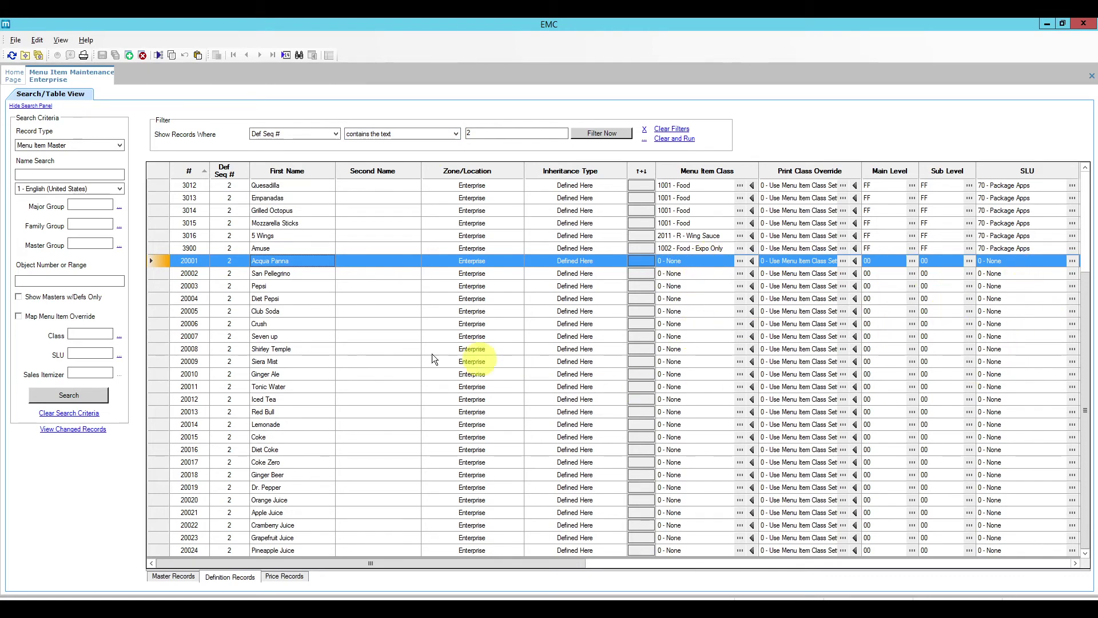
click(163, 263)
shift+click(162, 550)
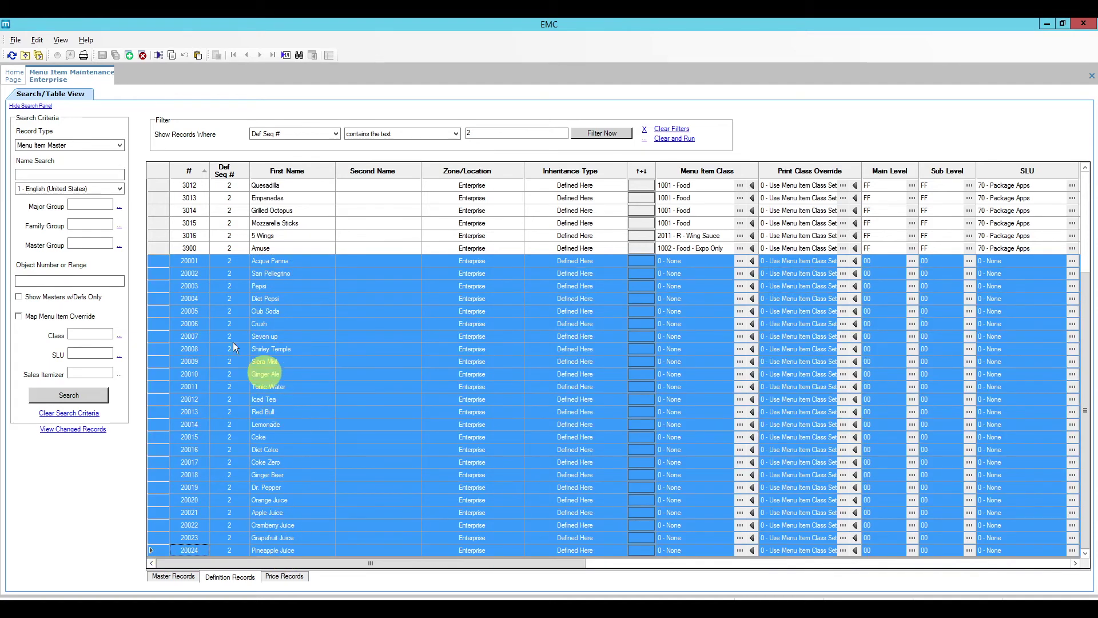
right_click(156, 261)
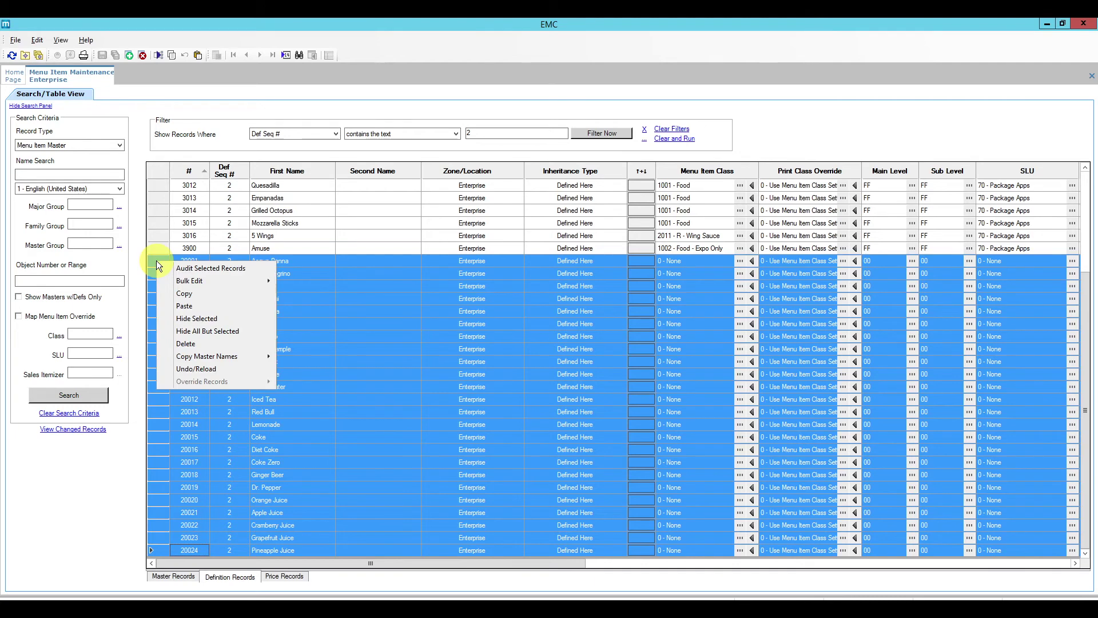
mouse_move(205, 283)
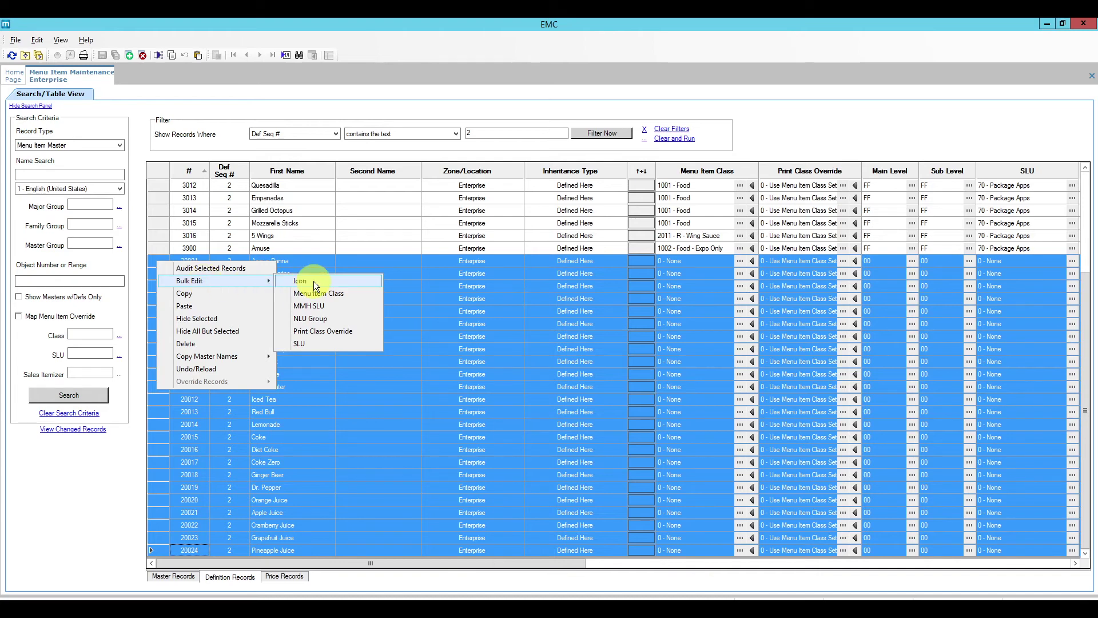
click(352, 294)
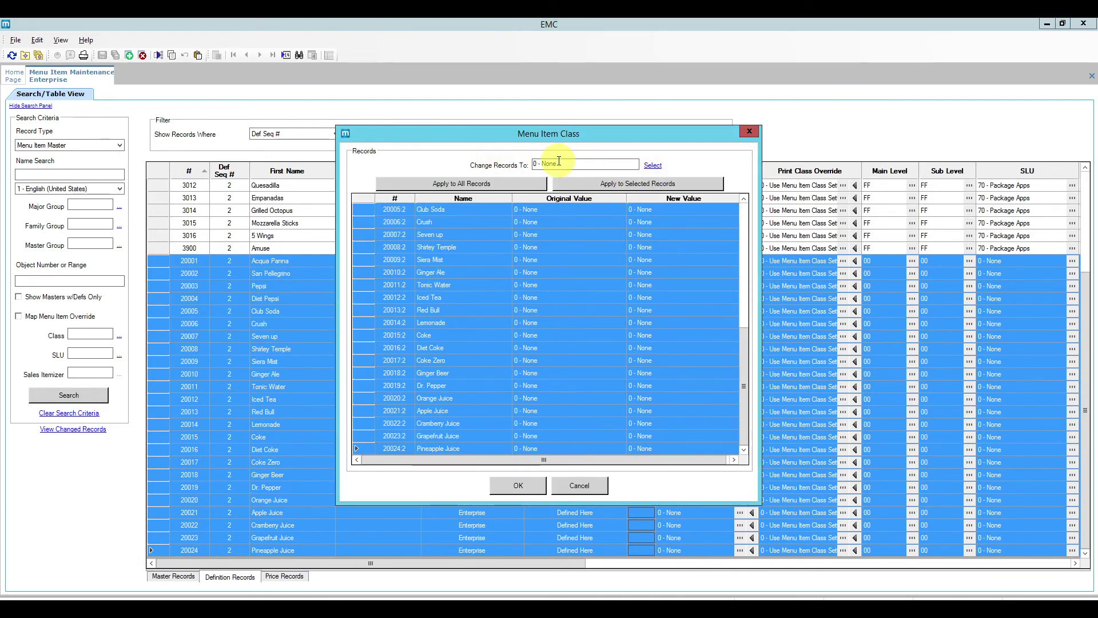
click(654, 167)
drag(659, 286, 668, 389)
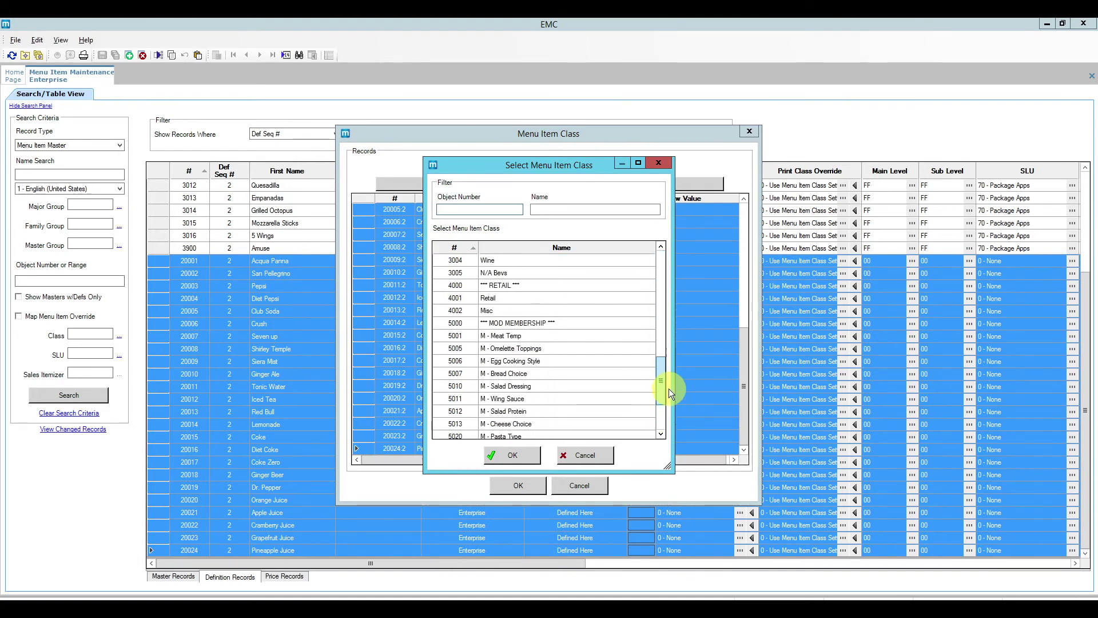
click(520, 273)
click(520, 454)
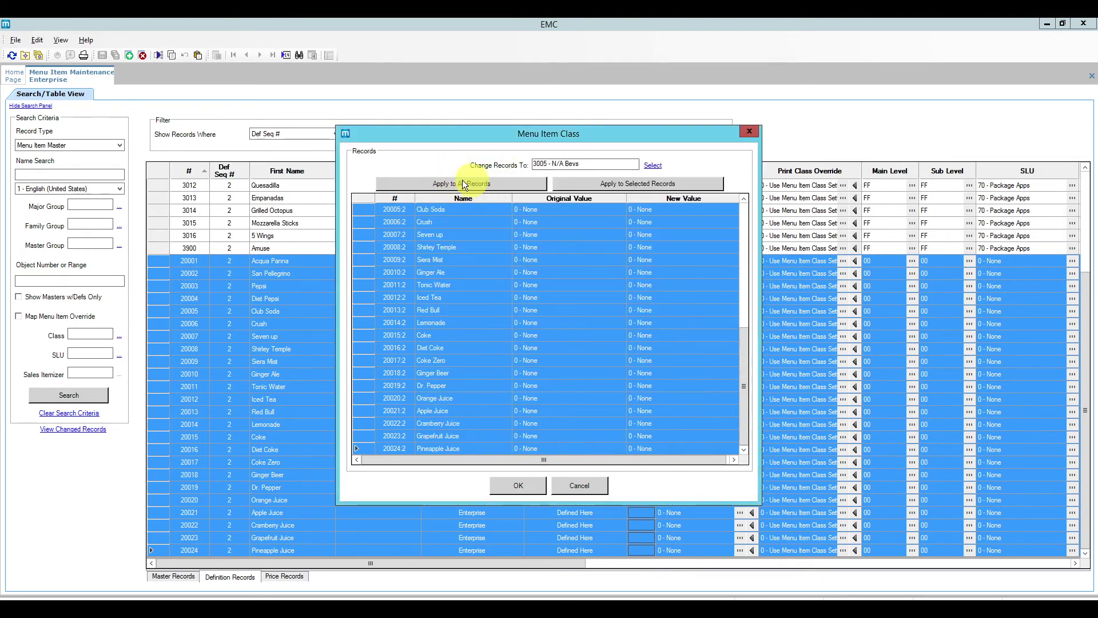
click(625, 186)
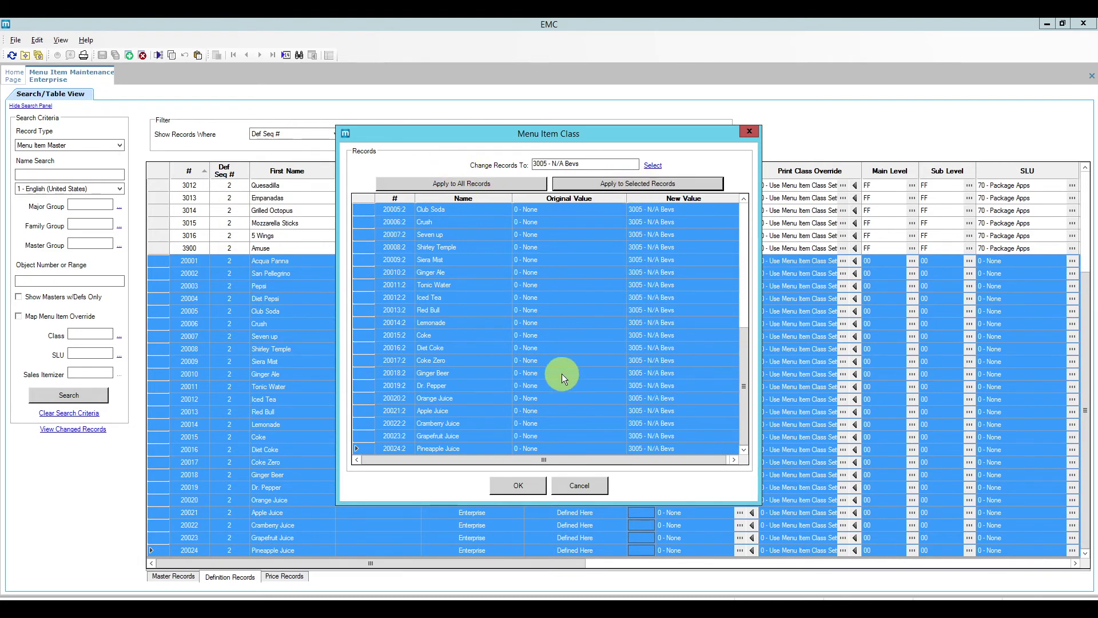
click(517, 485)
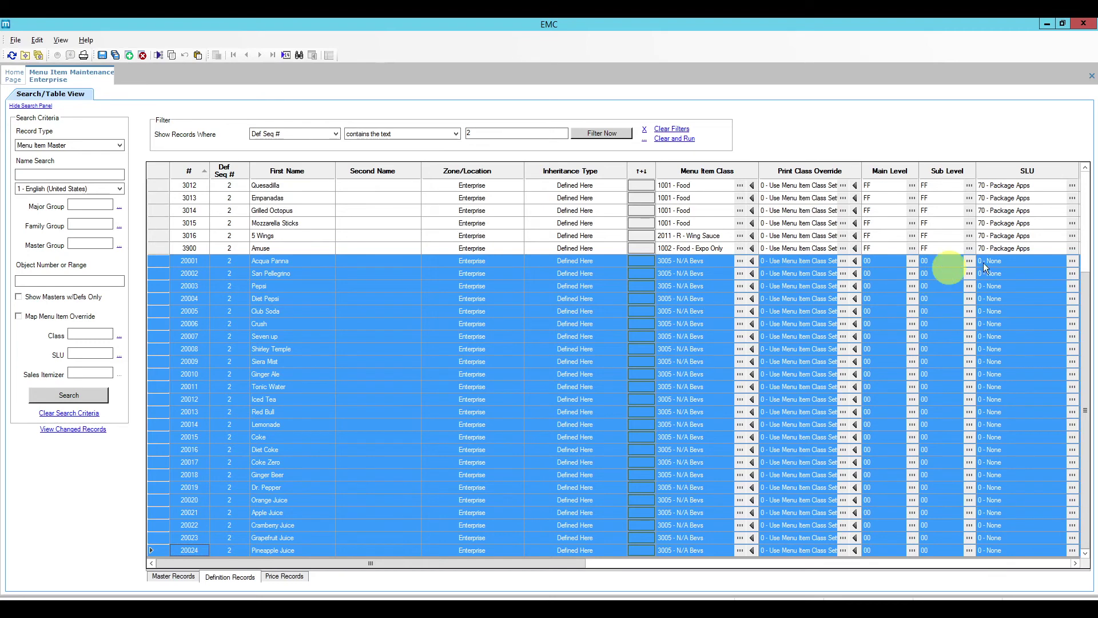
Bulk edit the SLU of the selected beverage definitions, Acqua Panna to Pineapple Juice, to 71 - Package Drinks
right_click(163, 259)
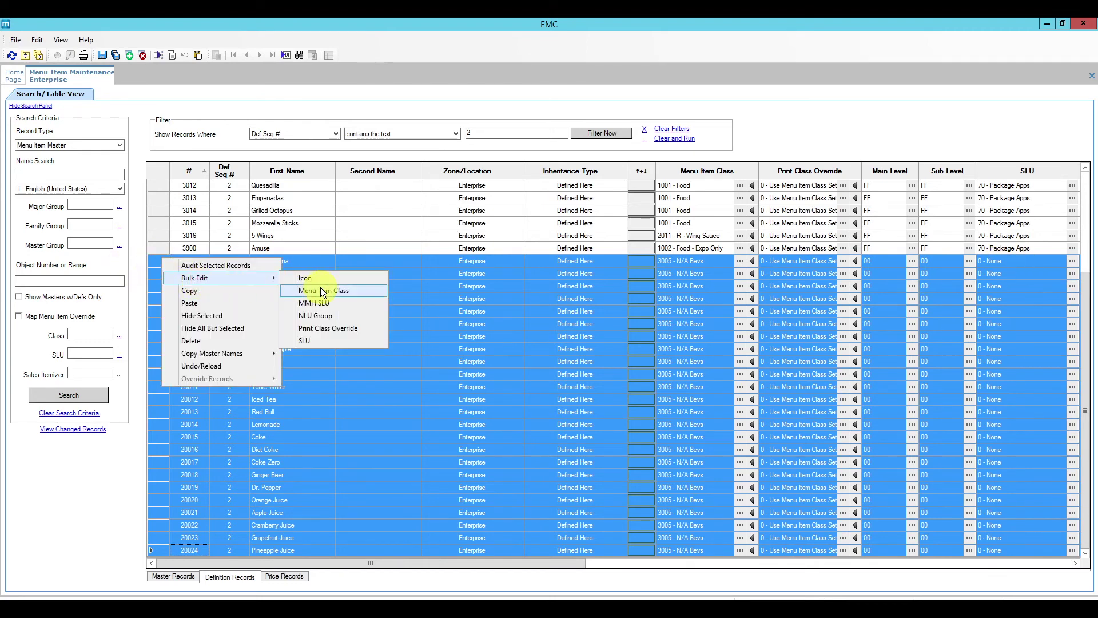
click(319, 341)
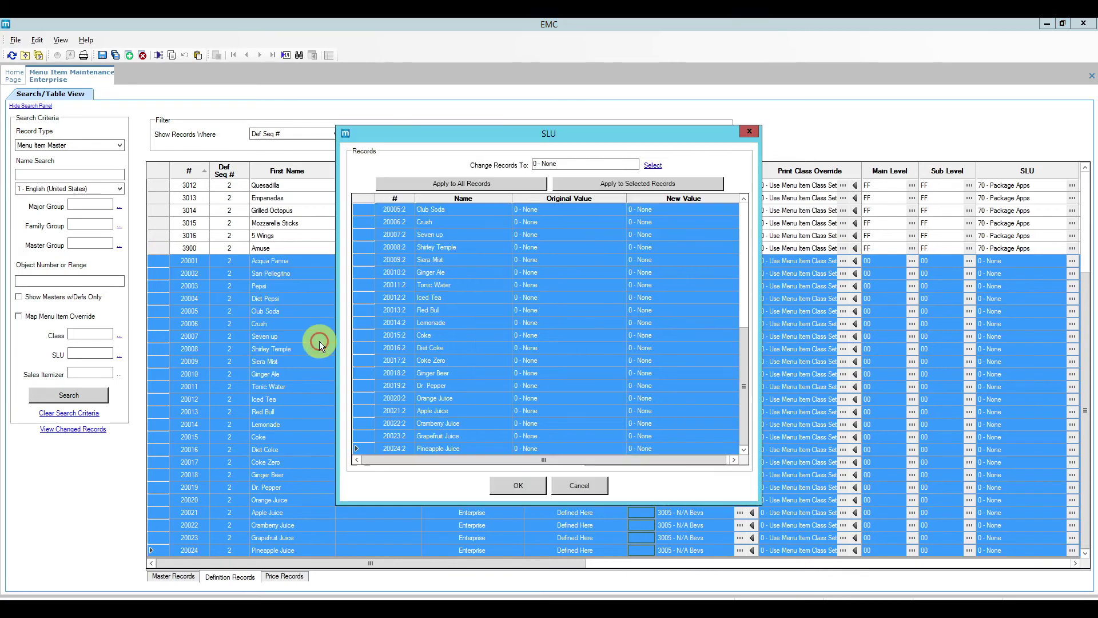
click(652, 165)
drag(662, 267, 664, 362)
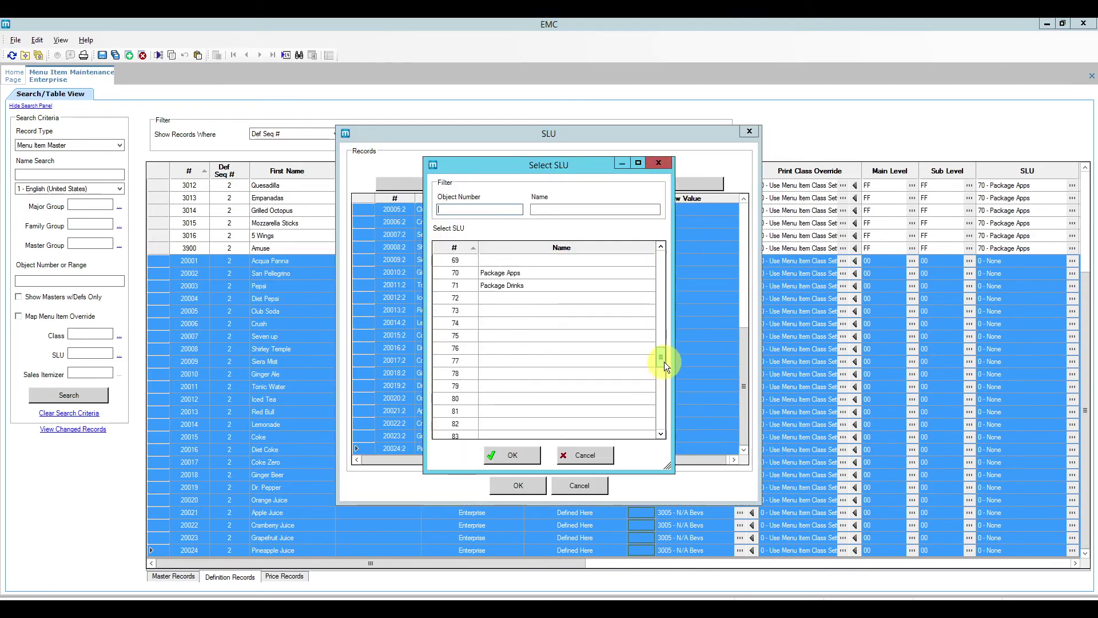
click(518, 285)
click(512, 455)
click(625, 183)
click(529, 482)
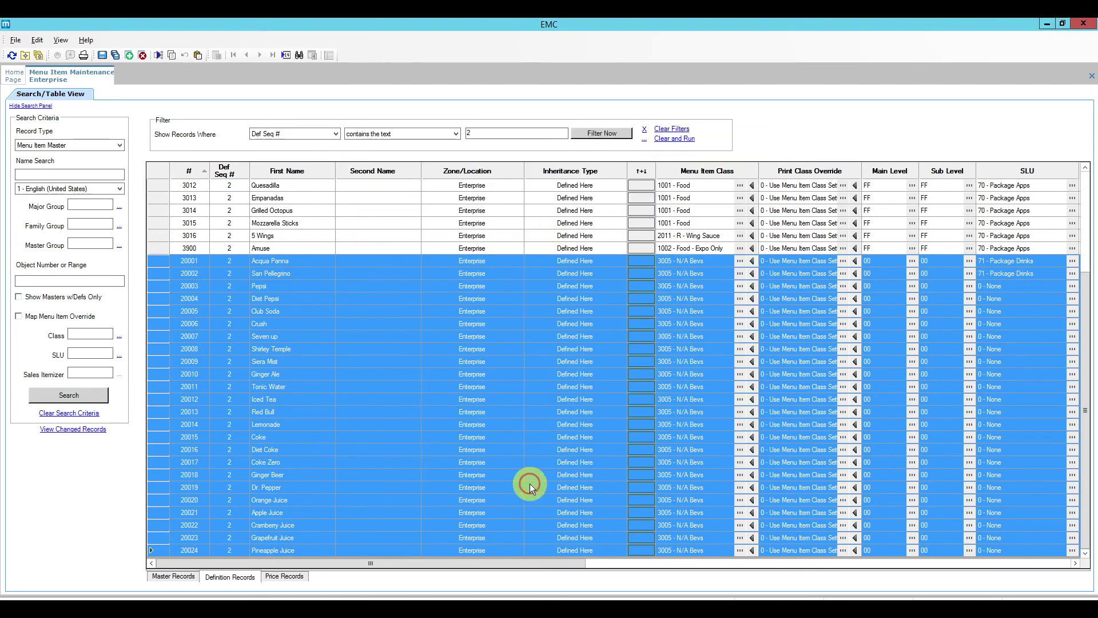
Set the main level of the second beverage definitions, Acqua Panna to Pineapple Juice, to FF
right_click(158, 263)
mouse_move(204, 283)
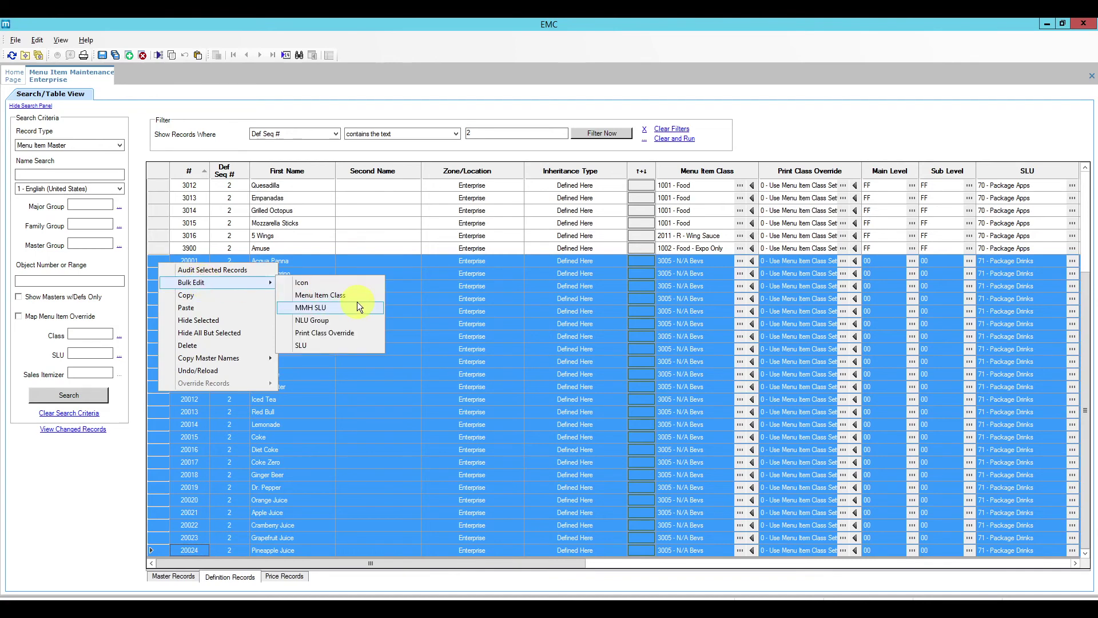
click(886, 267)
click(887, 247)
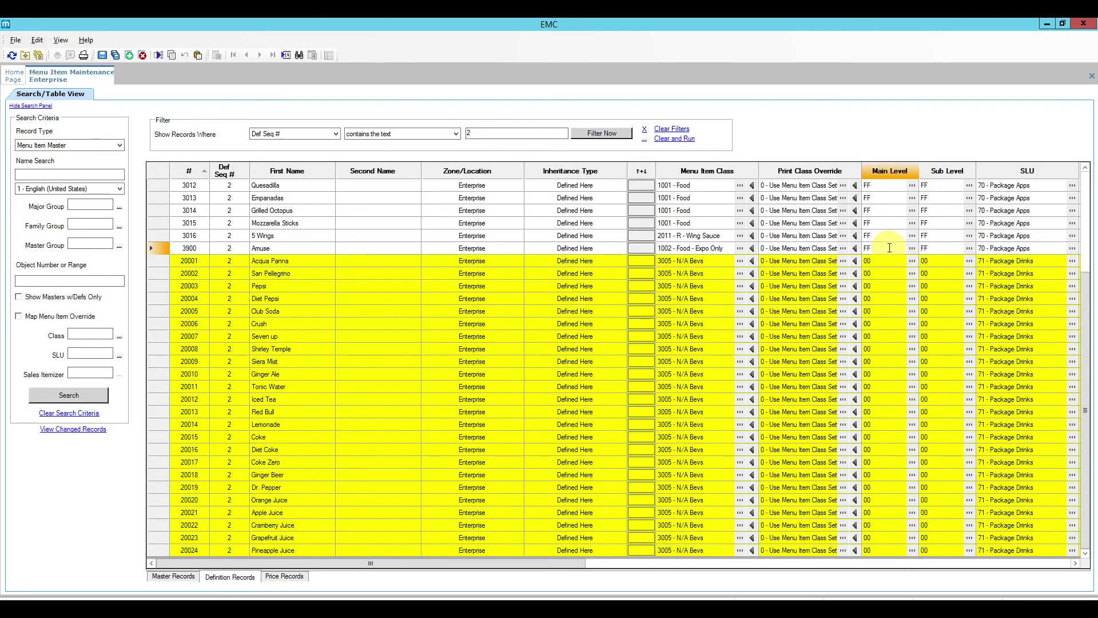
key(Down)
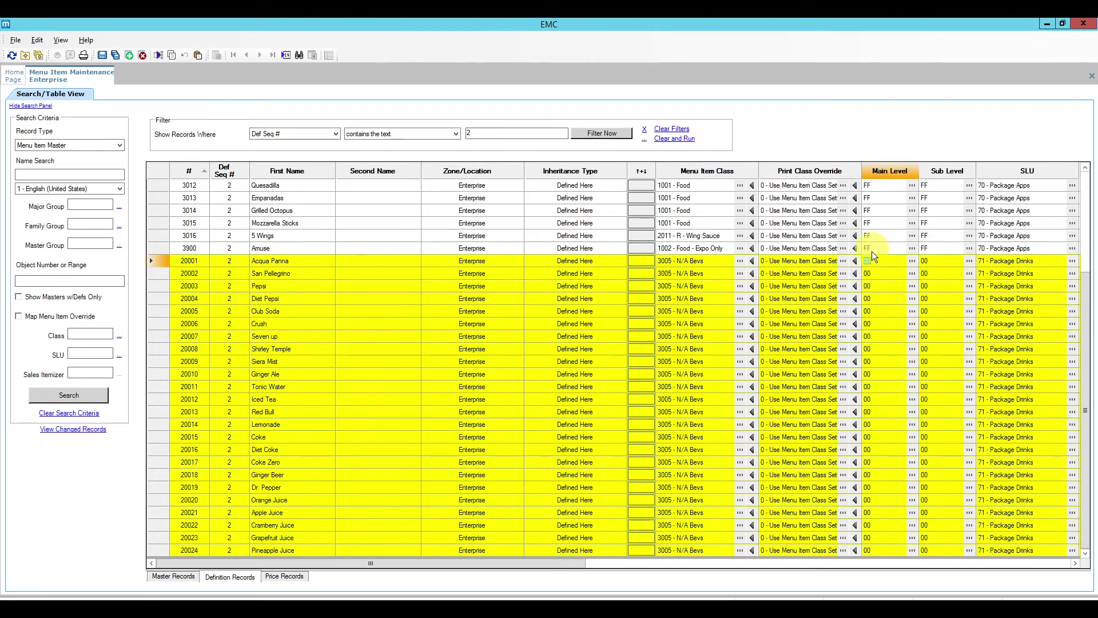
text(FF)
key(Down)
key(ctrl+v)
key(Down)
key(ctrl+v)
key(Down)
key(ctrl+v)
key(Down)
key(ctrl+v)
key(Down)
key(ctrl+v)
key(Down)
key(ctrl+v)
key(Down)
key(ctrl+v)
key(Down)
key(ctrl+v)
key(Down)
key(ctrl+v)
key(Down)
key(ctrl+v)
key(Down)
key(ctrl+v)
key(Down)
key(ctrl+v)
key(Down)
key(ctrl+v)
key(Down)
key(ctrl+v)
key(Down)
key(ctrl+v)
key(Down)
key(ctrl+v)
key(Down)
key(ctrl+v)
key(Down)
key(ctrl+v)
key(Down)
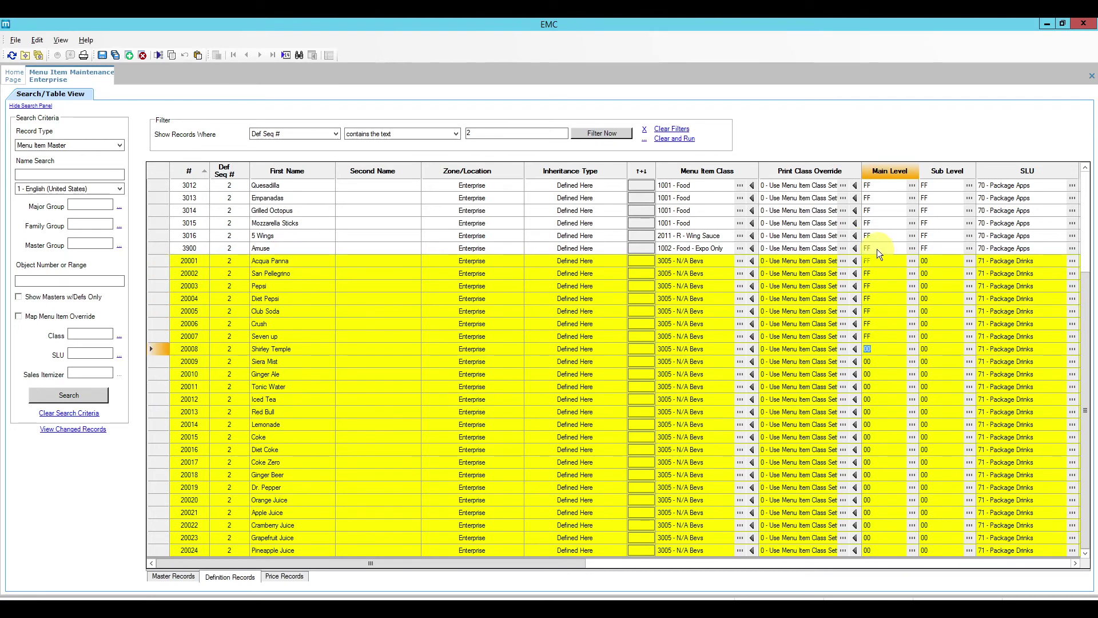
key(ctrl+v)
key(Down)
key(ctrl+v)
key(Down)
key(ctrl+v)
key(Down)
key(ctrl+v)
key(Down)
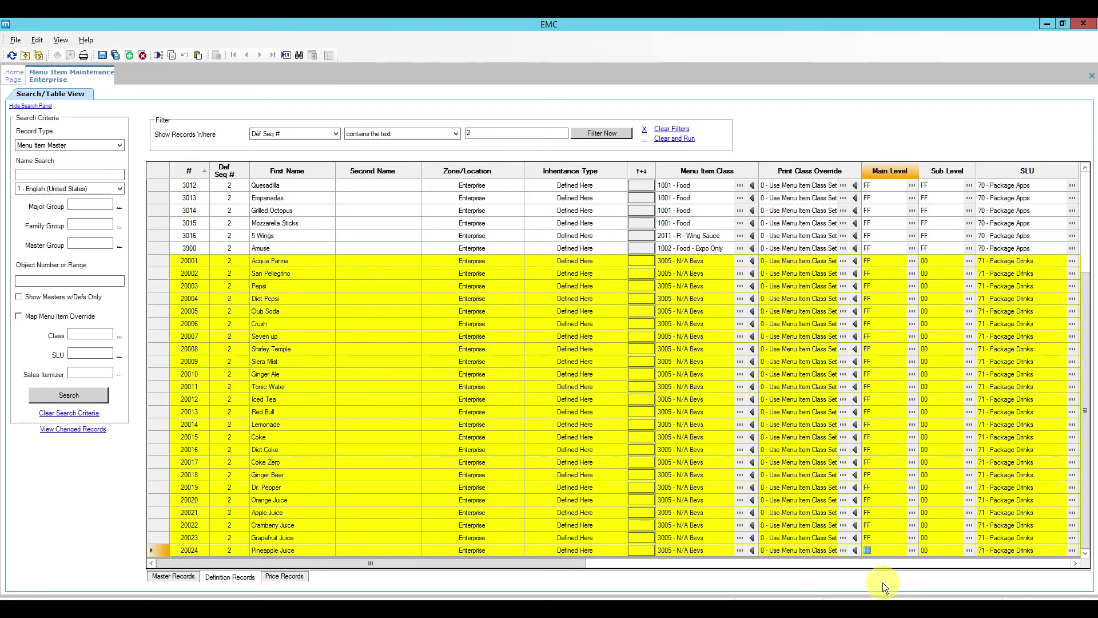
Set the sub level of the same second beverage definitions to FF and save the menu item changes
click(934, 252)
key(Down)
key(ctrl+v)
key(Down)
key(ctrl+v)
key(Down)
key(ctrl+v)
key(Down)
key(ctrl+v)
key(Down)
key(ctrl+v)
key(Down)
key(ctrl+v)
key(Down)
key(ctrl+v)
key(Down)
key(ctrl+v)
key(Down)
key(ctrl+v)
key(Down)
key(ctrl+v)
key(Down)
key(ctrl+v)
key(Down)
key(ctrl+v)
key(Down)
key(ctrl+v)
key(Down)
key(ctrl+v)
key(Down)
key(ctrl+v)
key(Down)
key(ctrl+v)
key(Down)
key(ctrl+v)
key(Down)
key(ctrl+v)
key(Down)
key(ctrl+v)
key(Down)
key(ctrl+v)
key(Down)
key(ctrl+v)
key(Down)
key(ctrl+v)
key(Down)
key(ctrl+v)
key(Down)
key(ctrl+v)
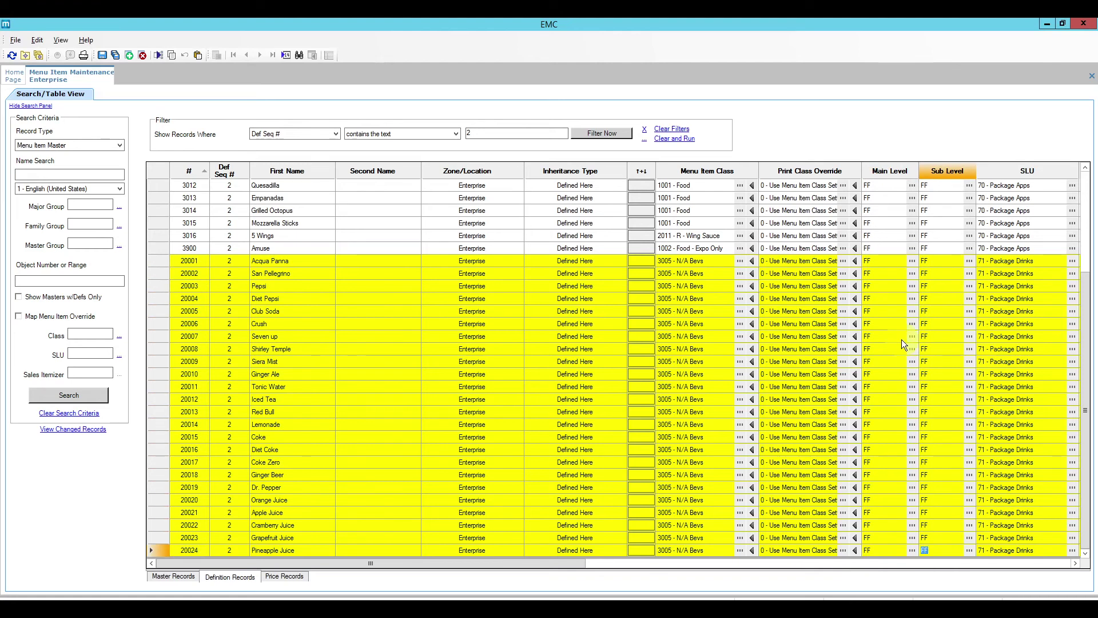
click(103, 56)
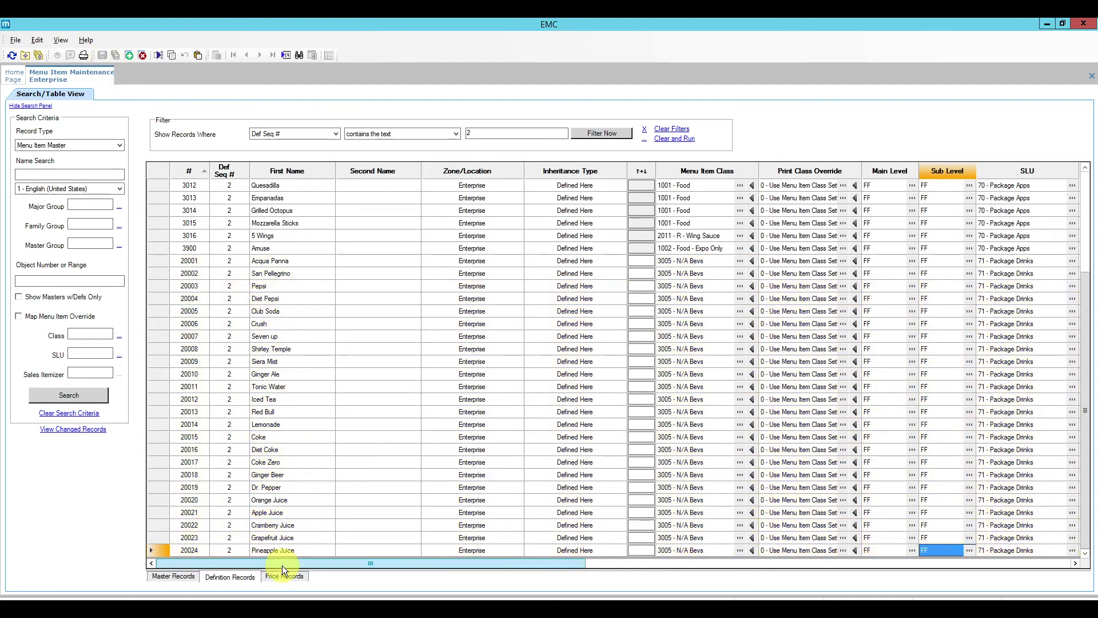
Compare the price records of the first and second Pineapple Juice definitions
click(287, 575)
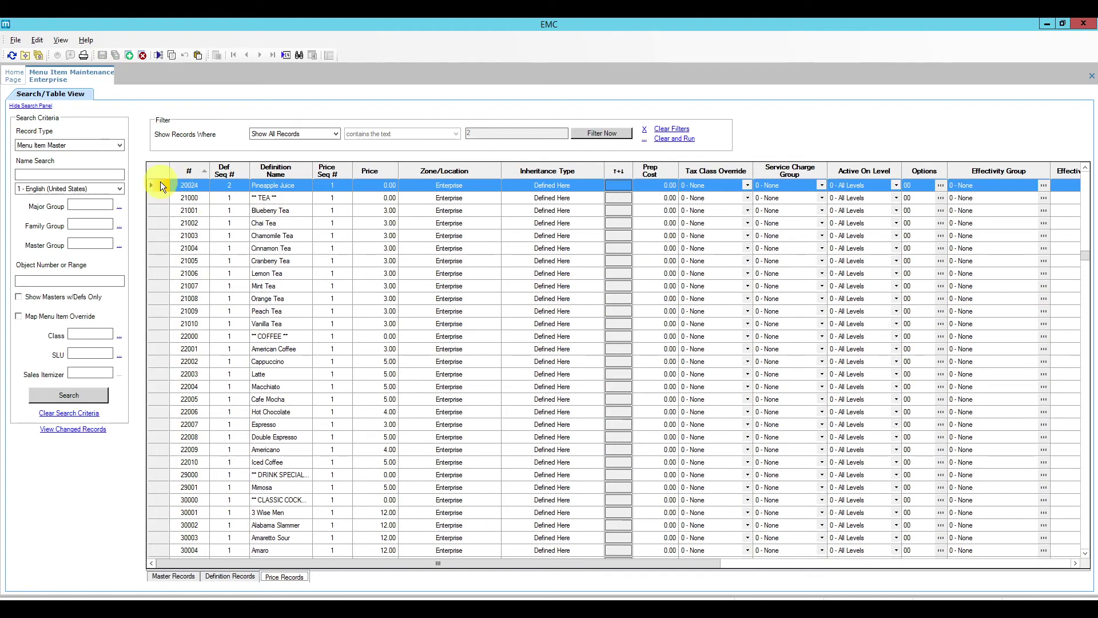
scroll(194, 234, up, 3)
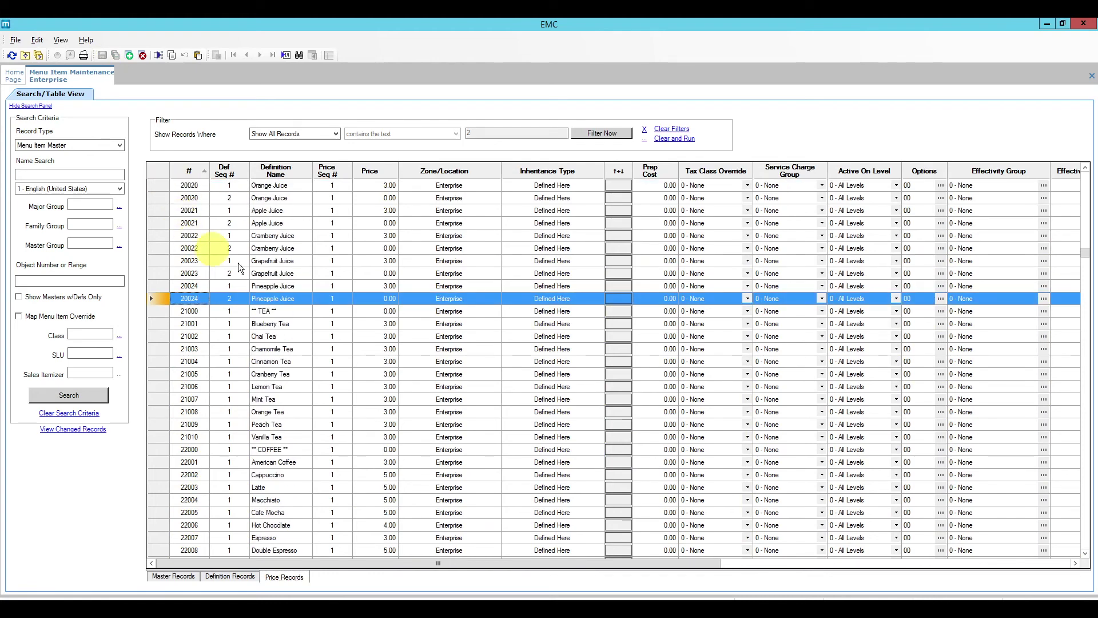
click(156, 284)
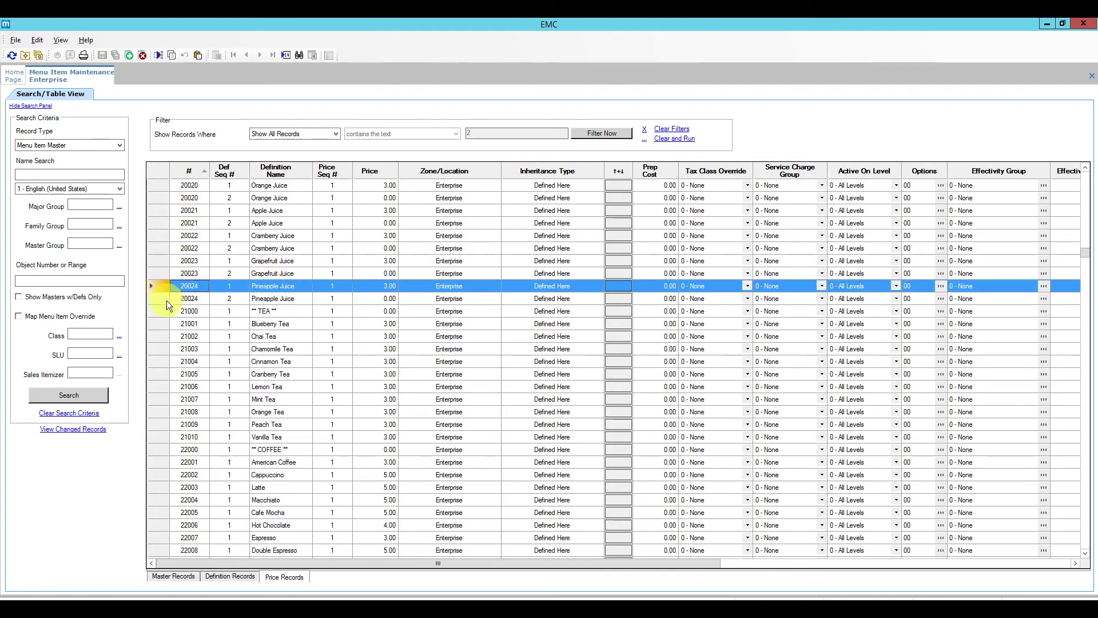
click(306, 300)
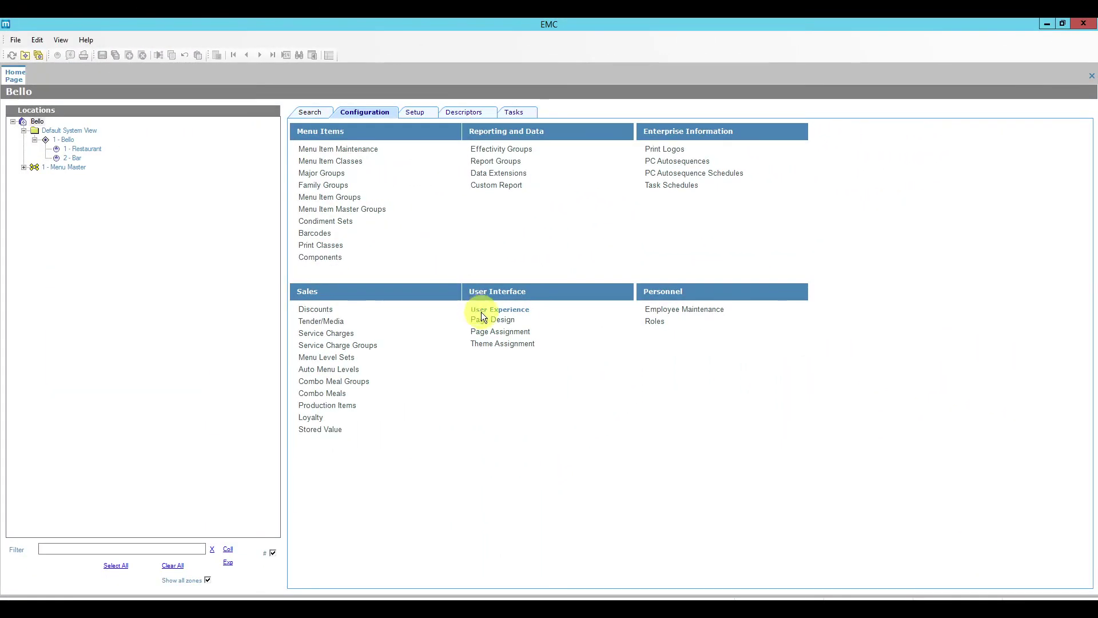
Open the Transactions page design at 16:9 aspect and check the SLUs assigned to the two screen lookups under Packages
click(494, 323)
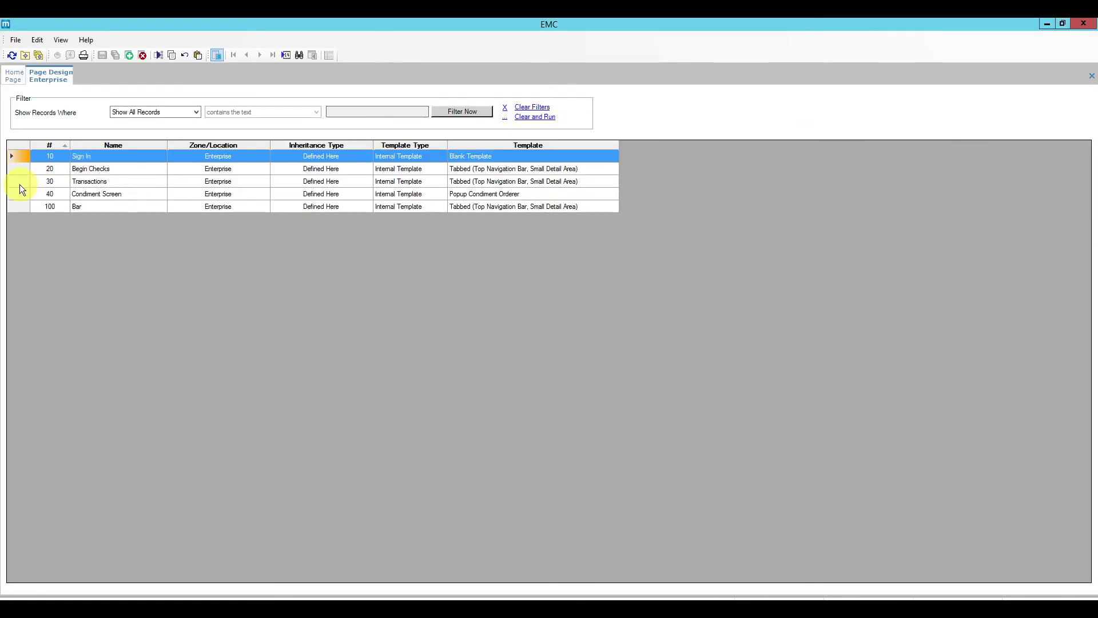
double_click(20, 183)
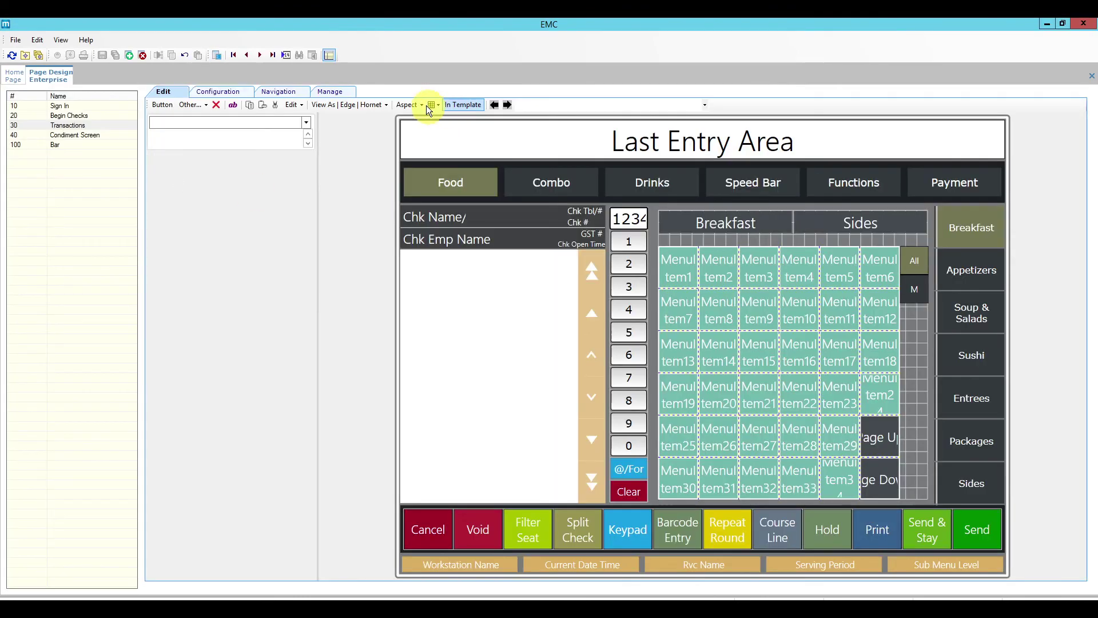
click(414, 105)
click(435, 145)
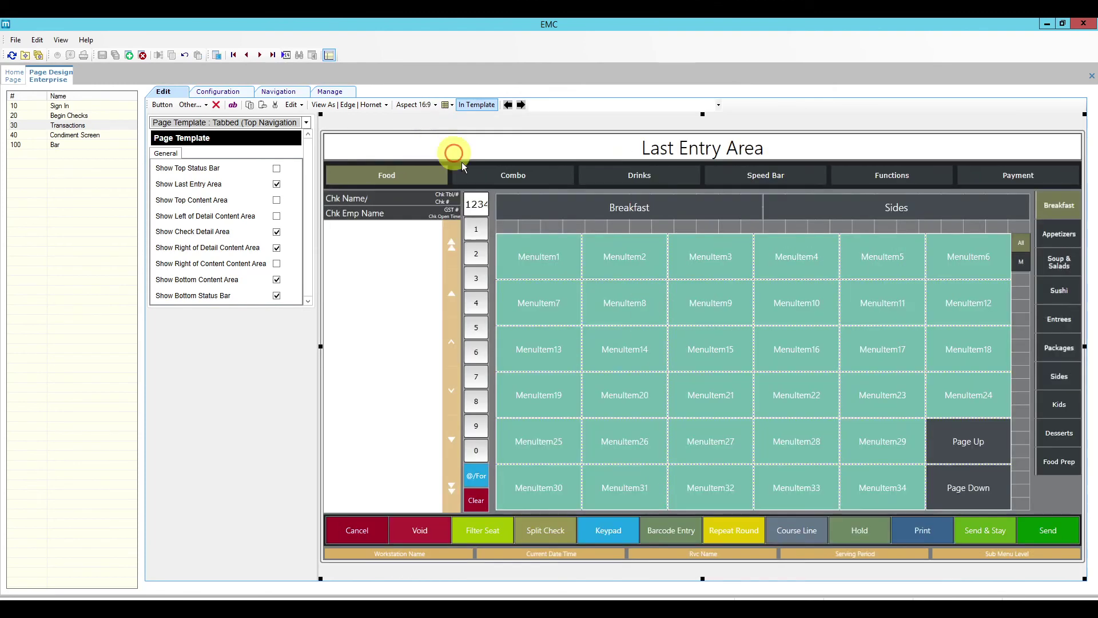
click(1059, 347)
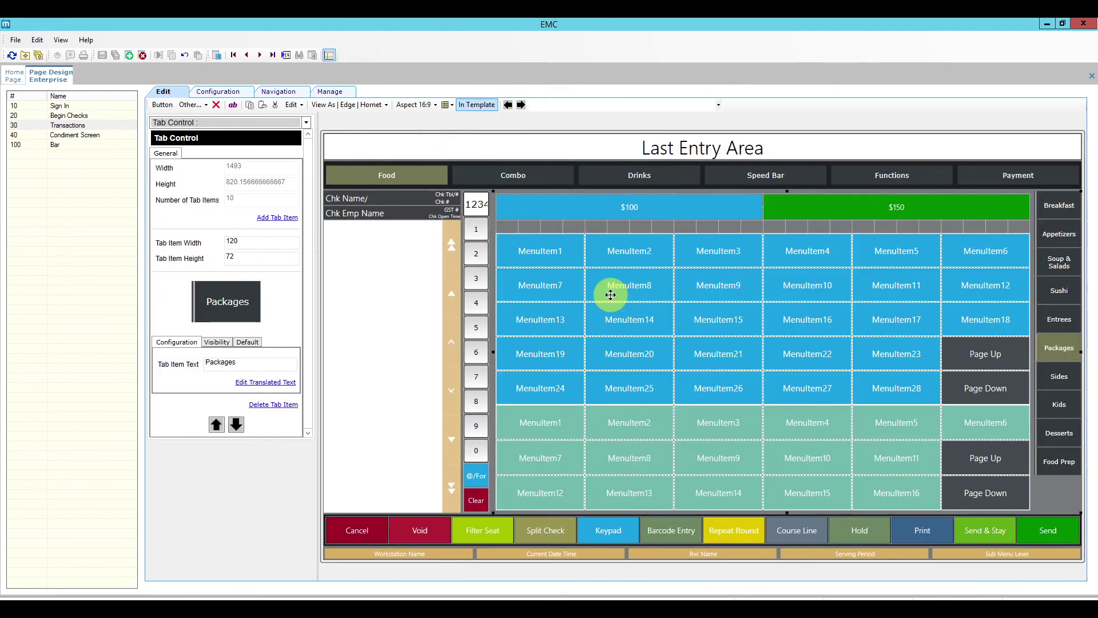
click(611, 294)
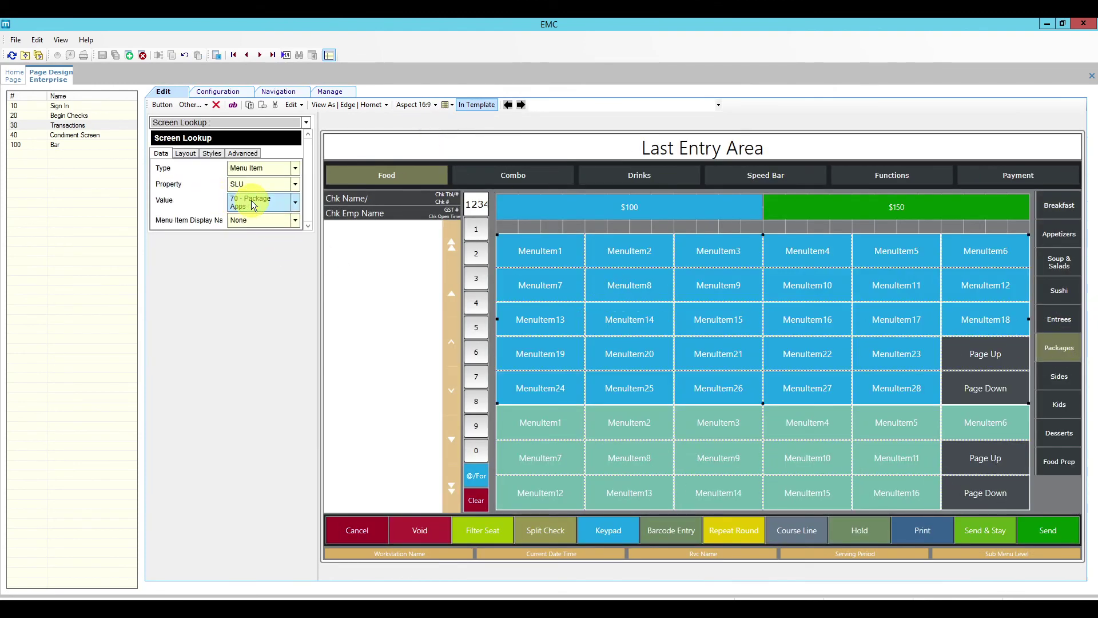
click(549, 444)
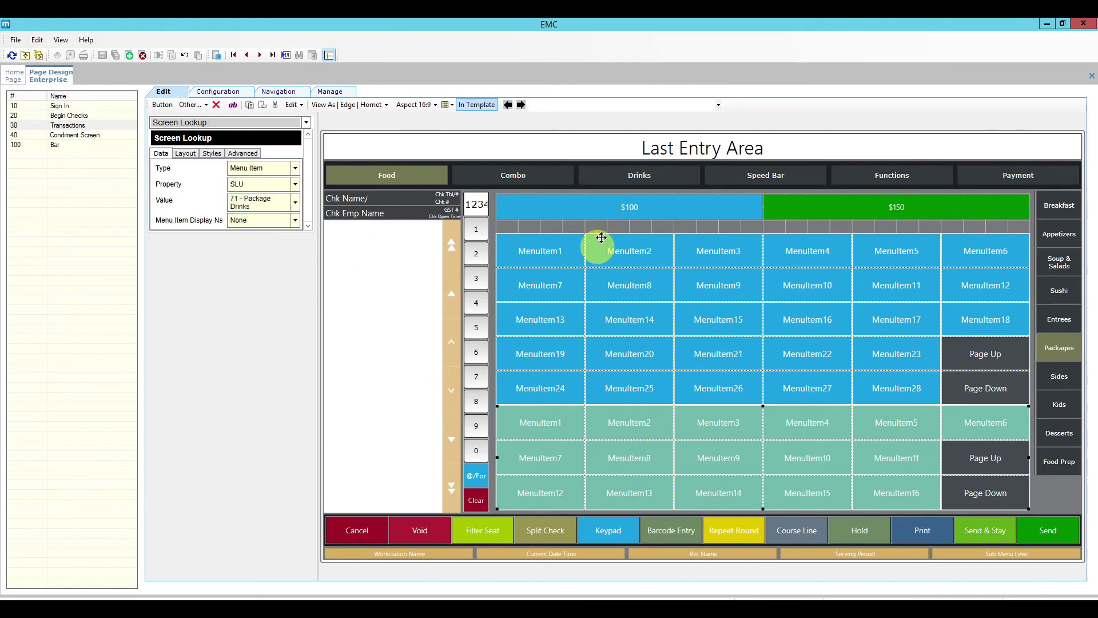
Make the $100 button a Menu Item button linked to 8500 - $100 Package
click(597, 207)
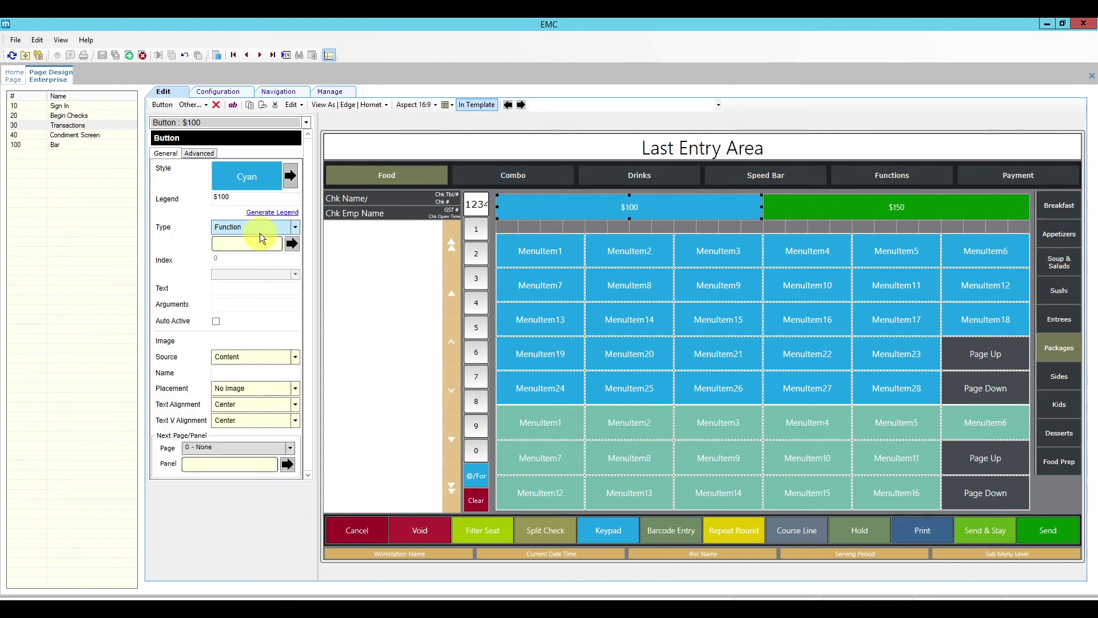
click(295, 227)
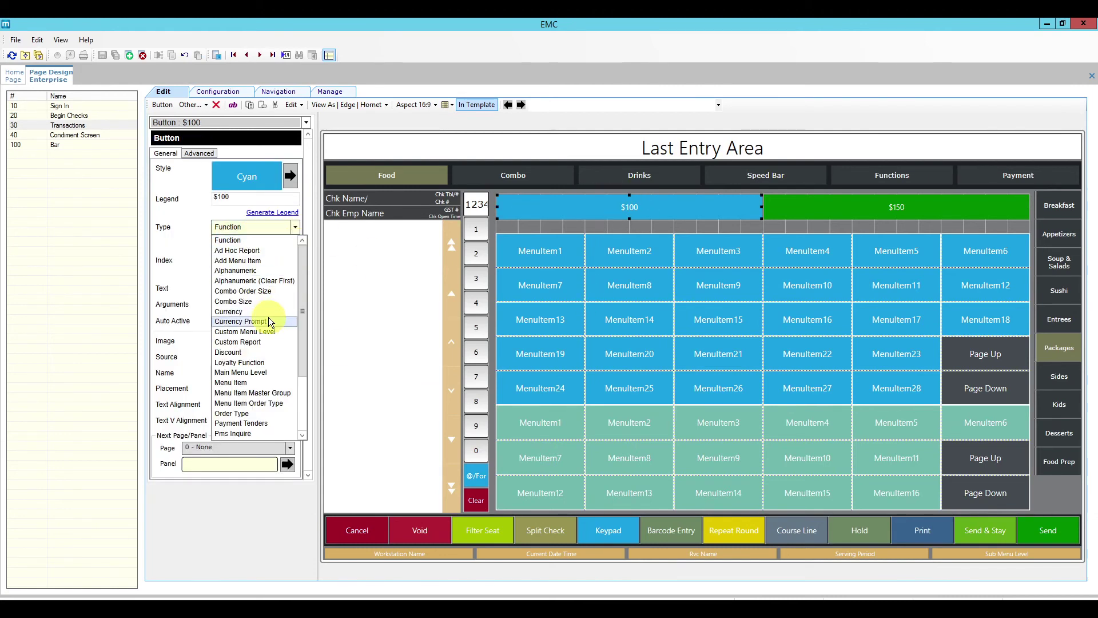
click(275, 382)
click(293, 245)
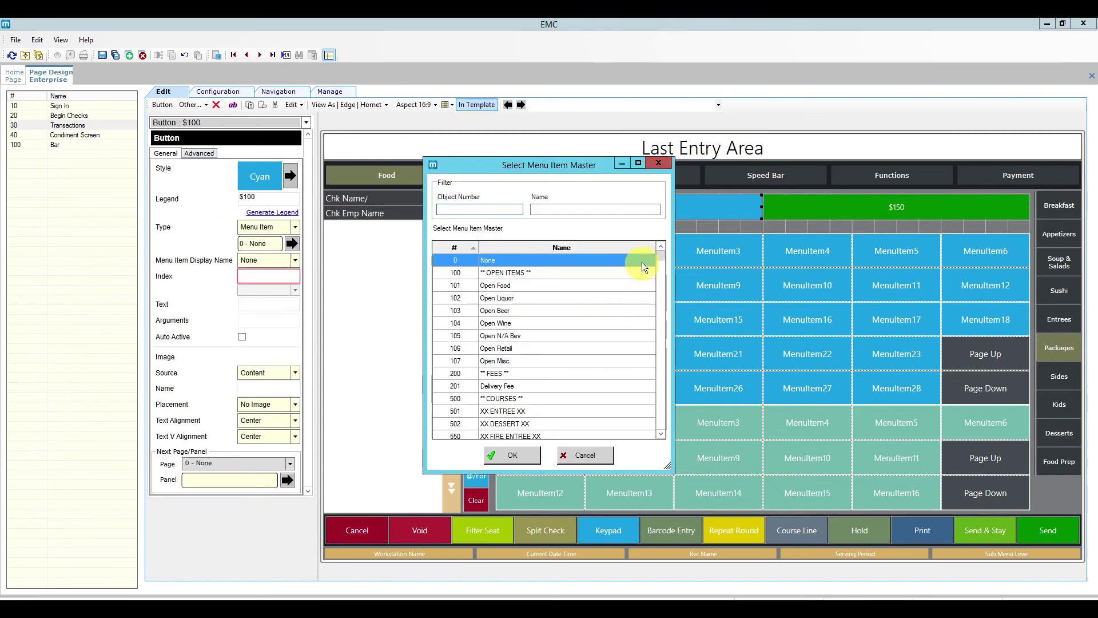
click(552, 209)
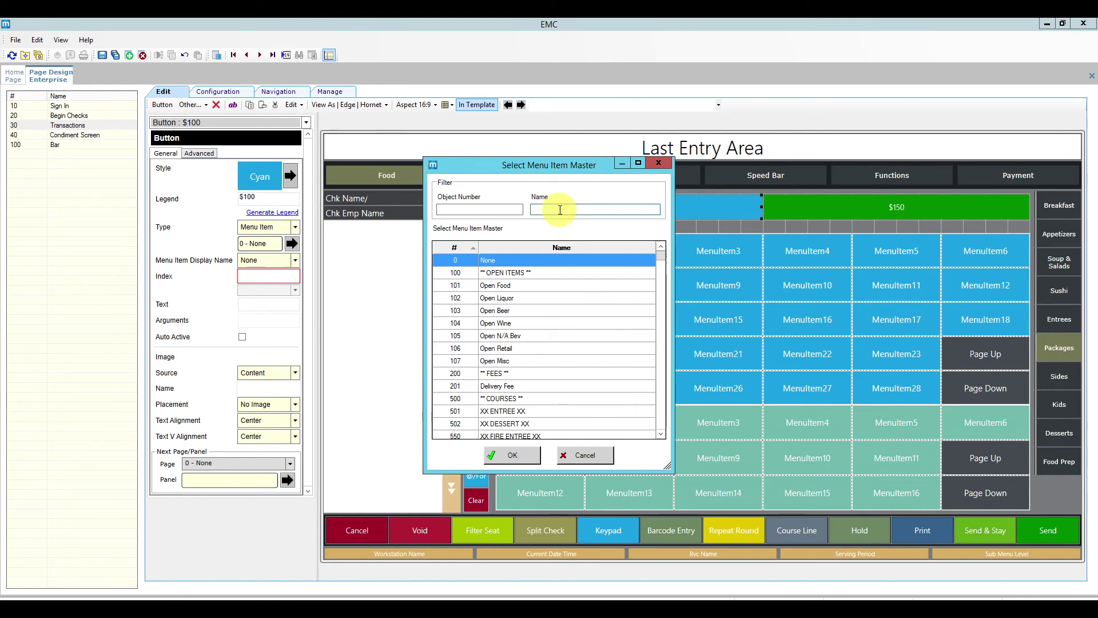
text($100)
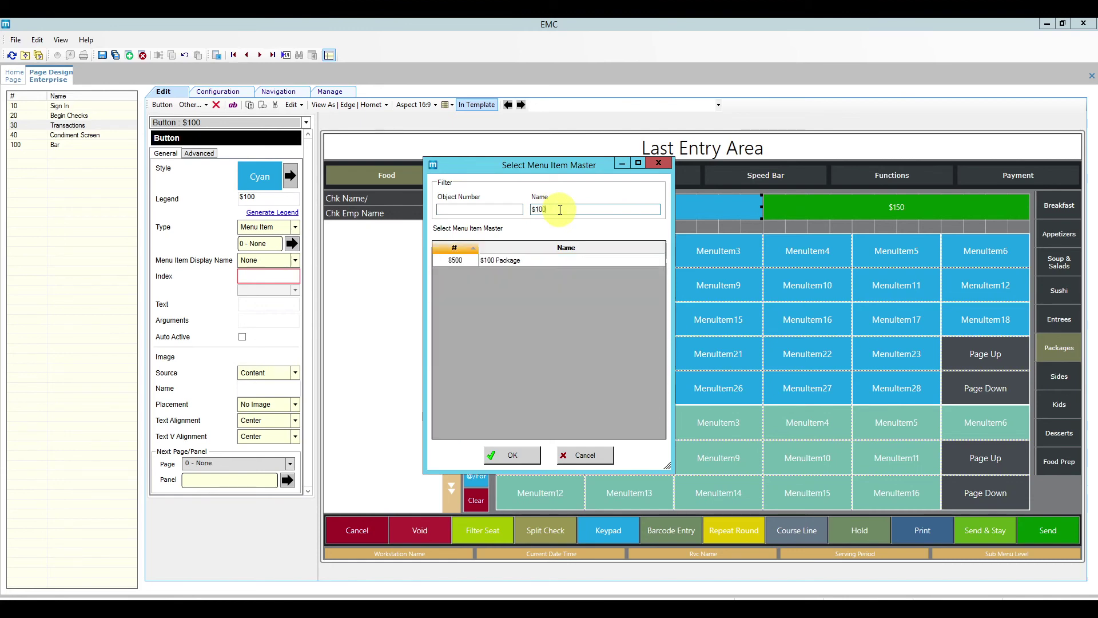
click(508, 260)
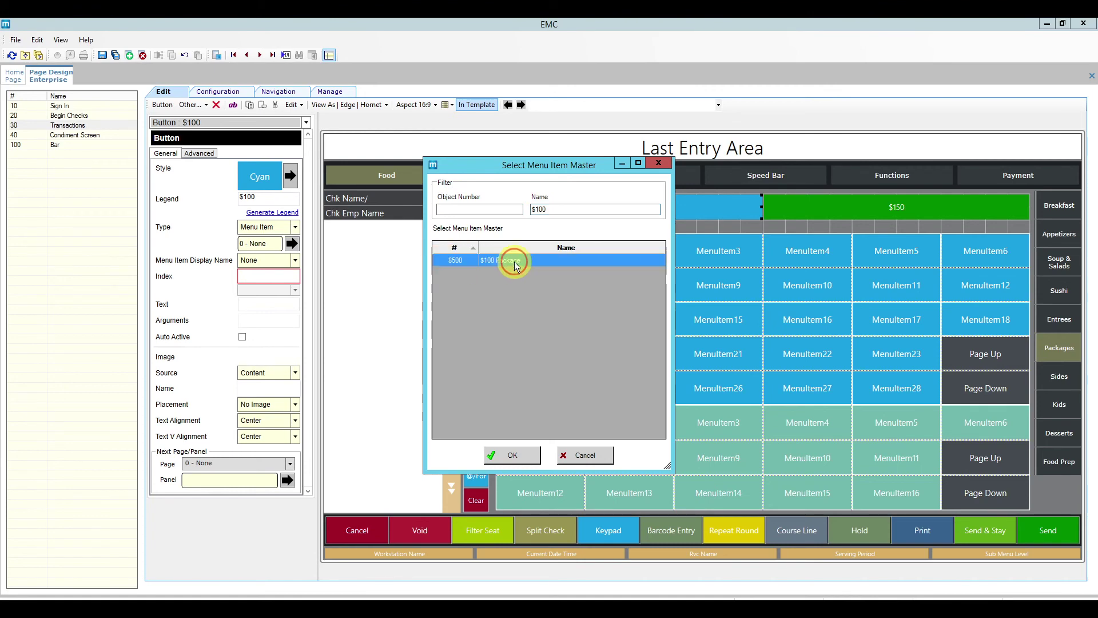
click(512, 455)
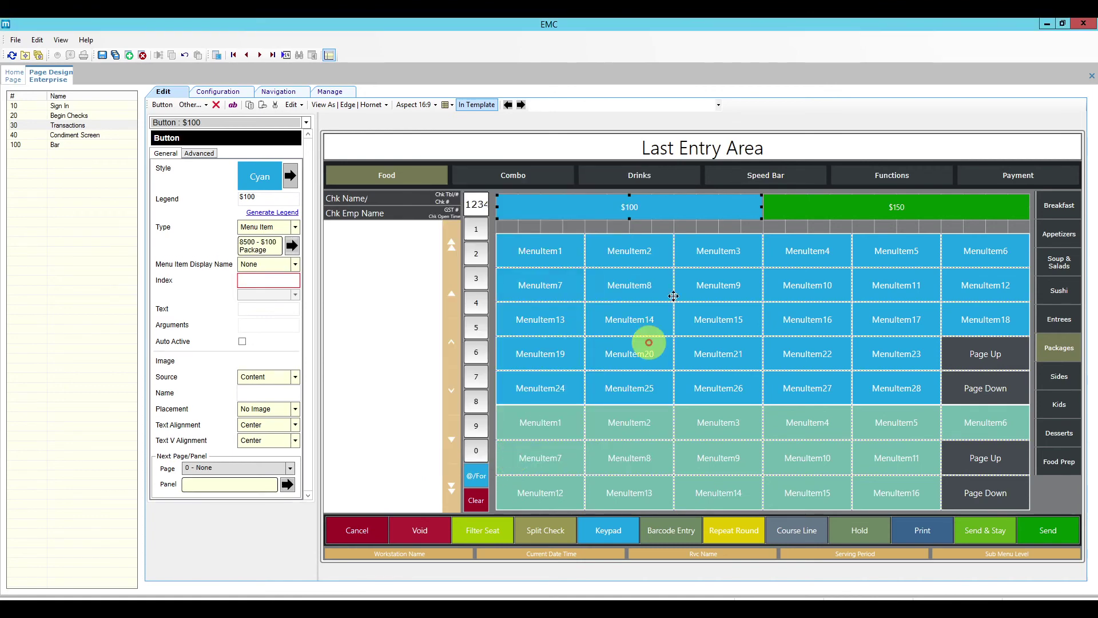
Make the $150 button a Menu Item button linked to 8501 - $150 Package, and save the Transactions page
click(831, 209)
click(294, 227)
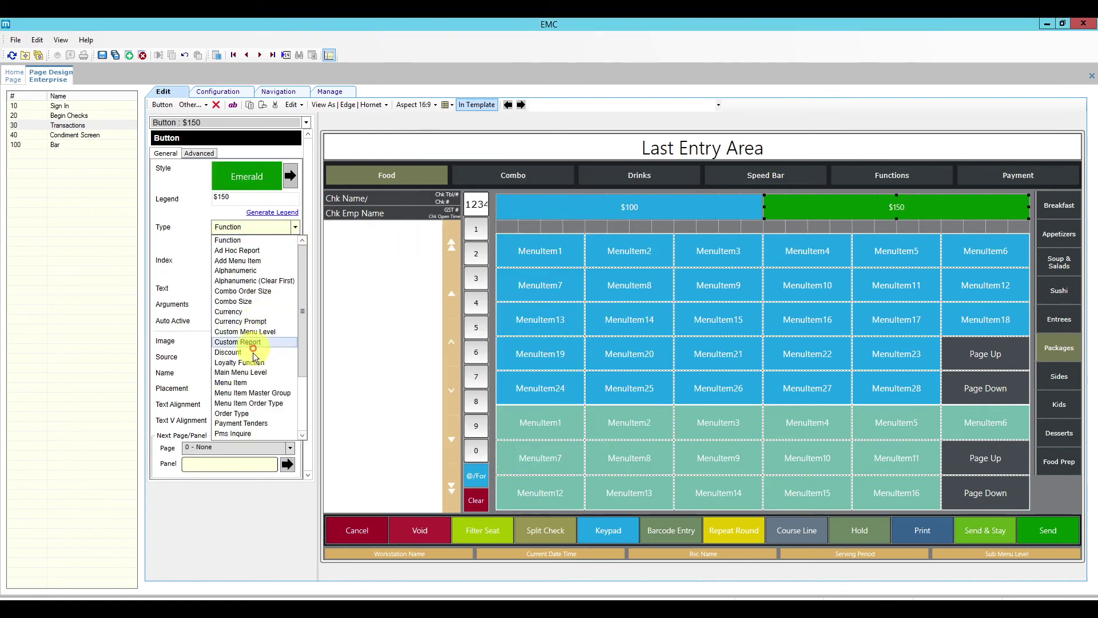
click(276, 382)
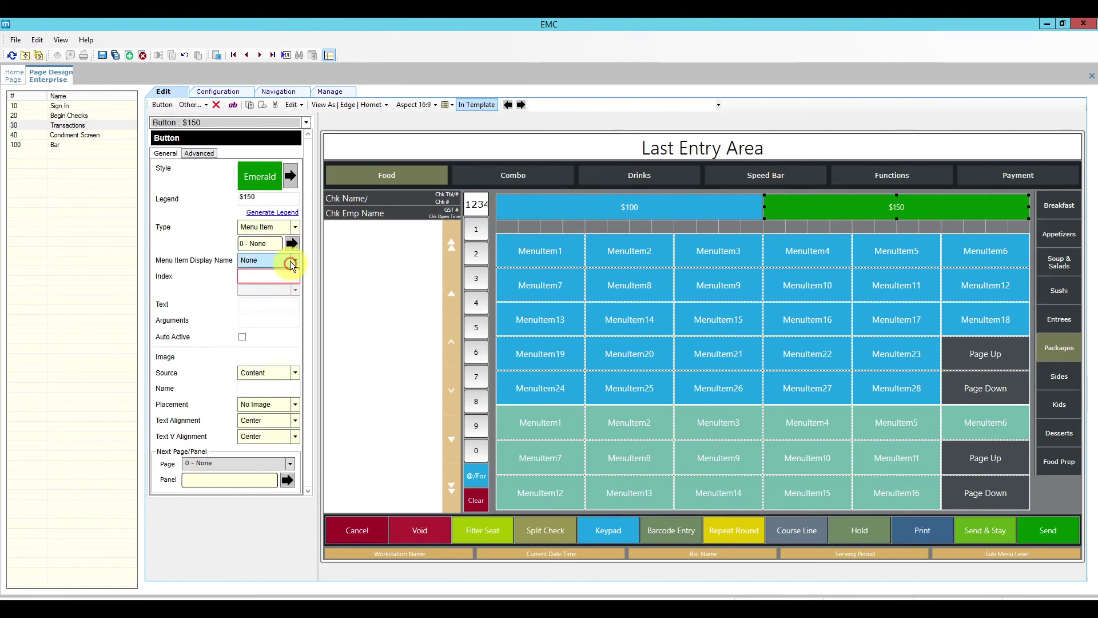
click(292, 243)
click(569, 210)
text(s150)
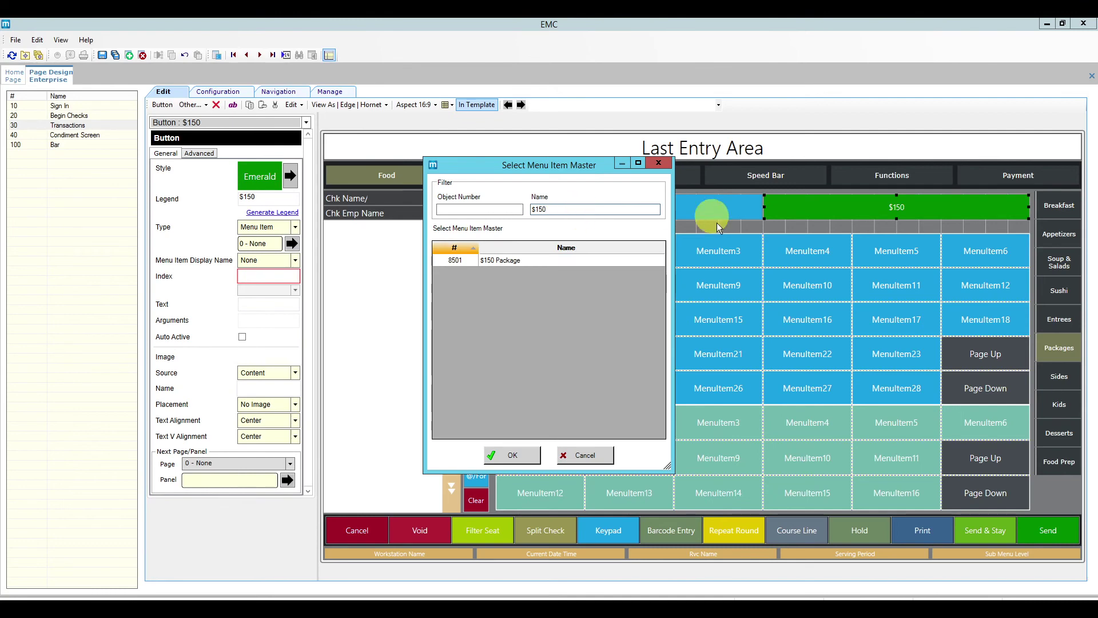
click(532, 261)
click(515, 455)
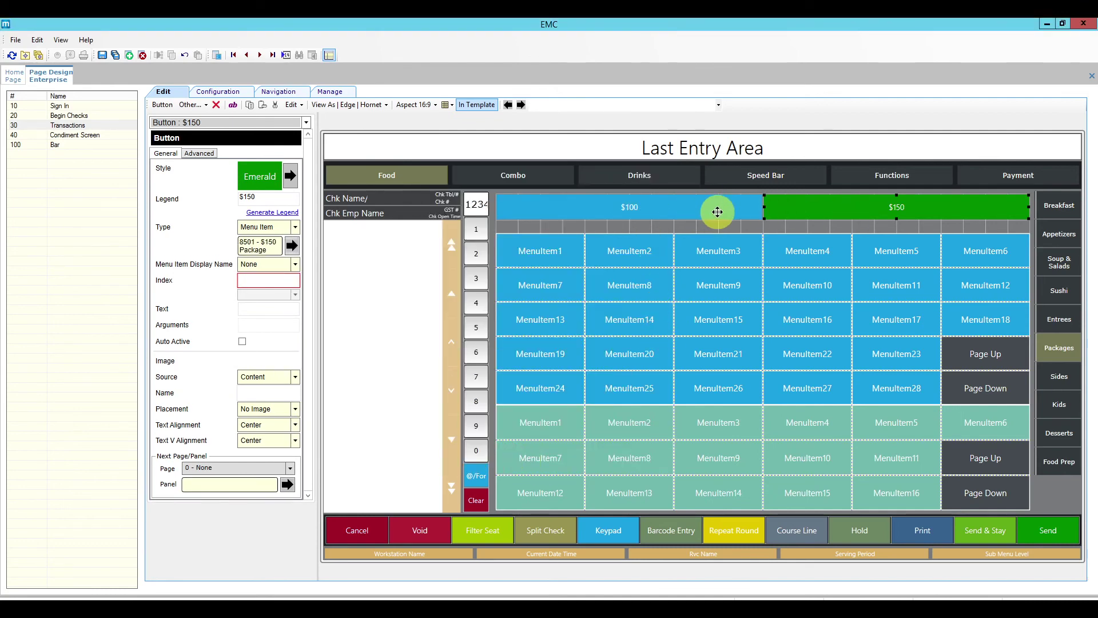
click(103, 55)
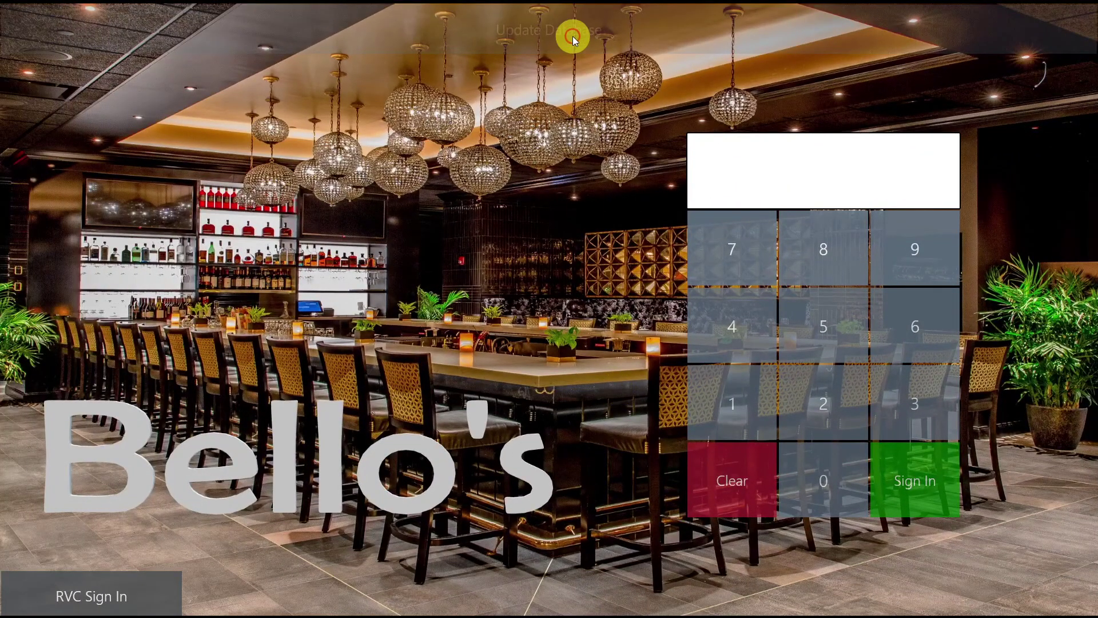
Switch to the POS workstation, sign in with the employee PIN and begin a fast transaction for 2 guests
click(731, 416)
click(945, 478)
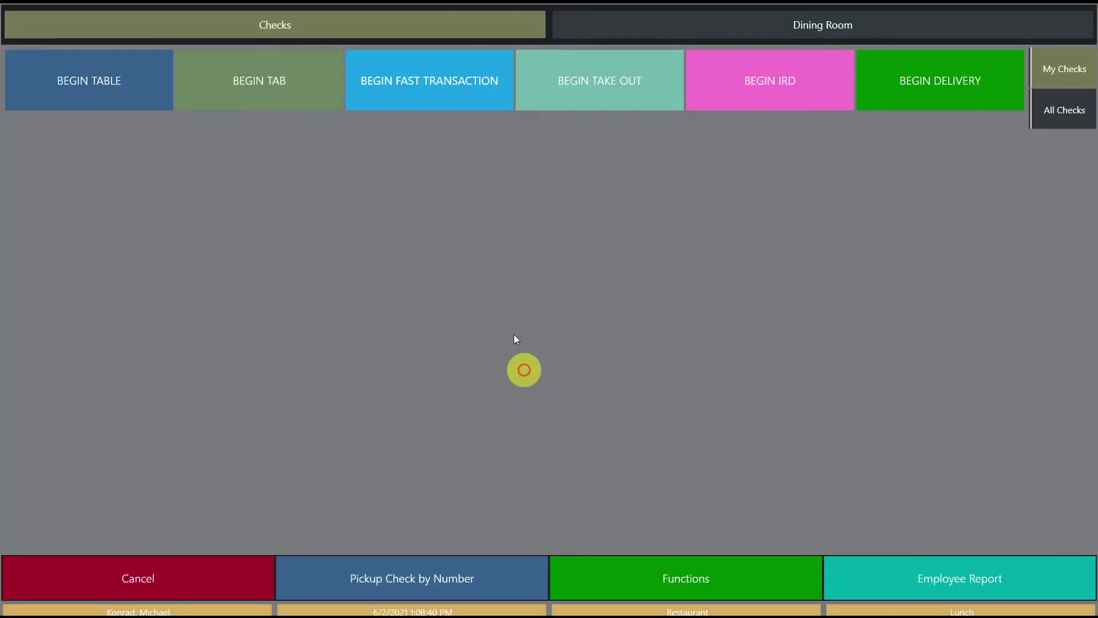
click(441, 94)
click(527, 346)
click(519, 438)
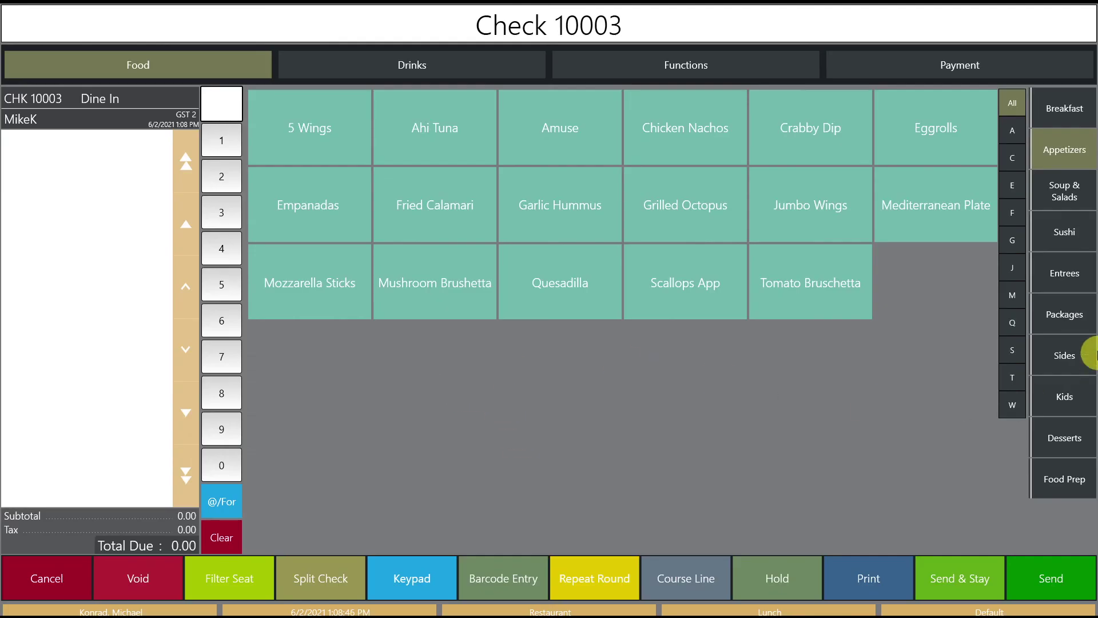
Ring in one $100 Package and one $150 Package from the Packages page
click(1067, 319)
click(476, 111)
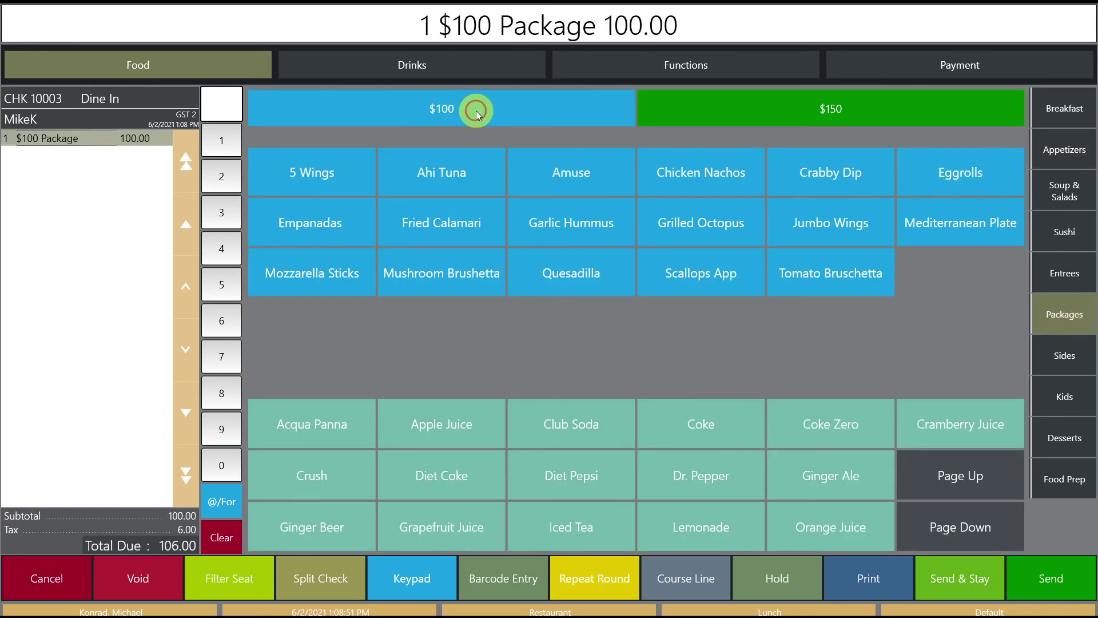
click(777, 117)
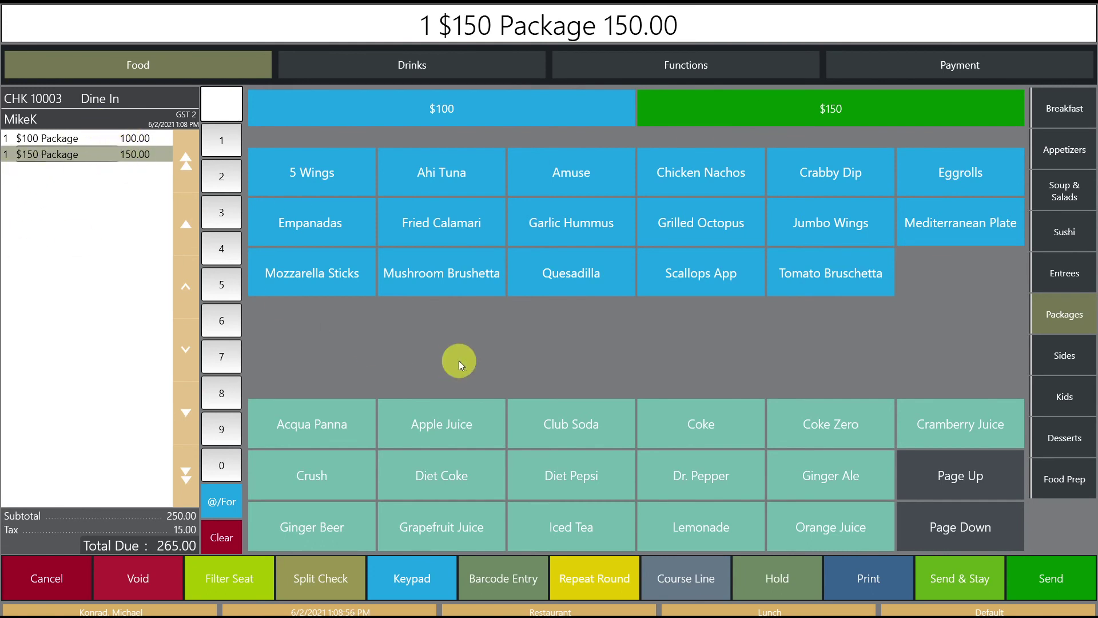
Add the package appetizers 5 Wings with Buffalo sauce and Ahi Tuna to the check
click(356, 174)
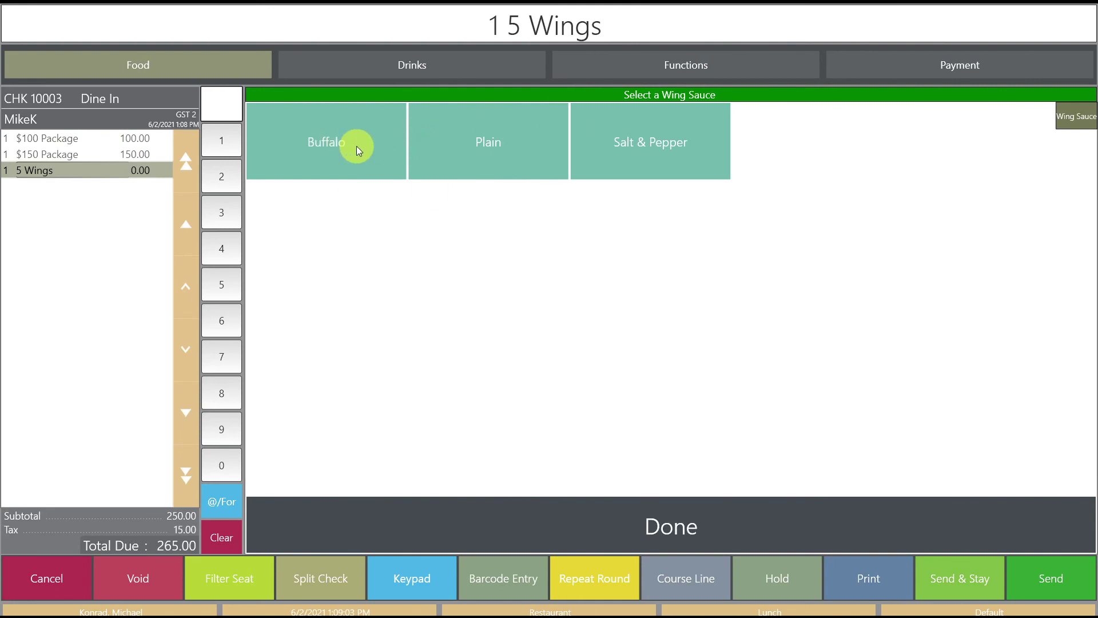
click(356, 145)
click(446, 182)
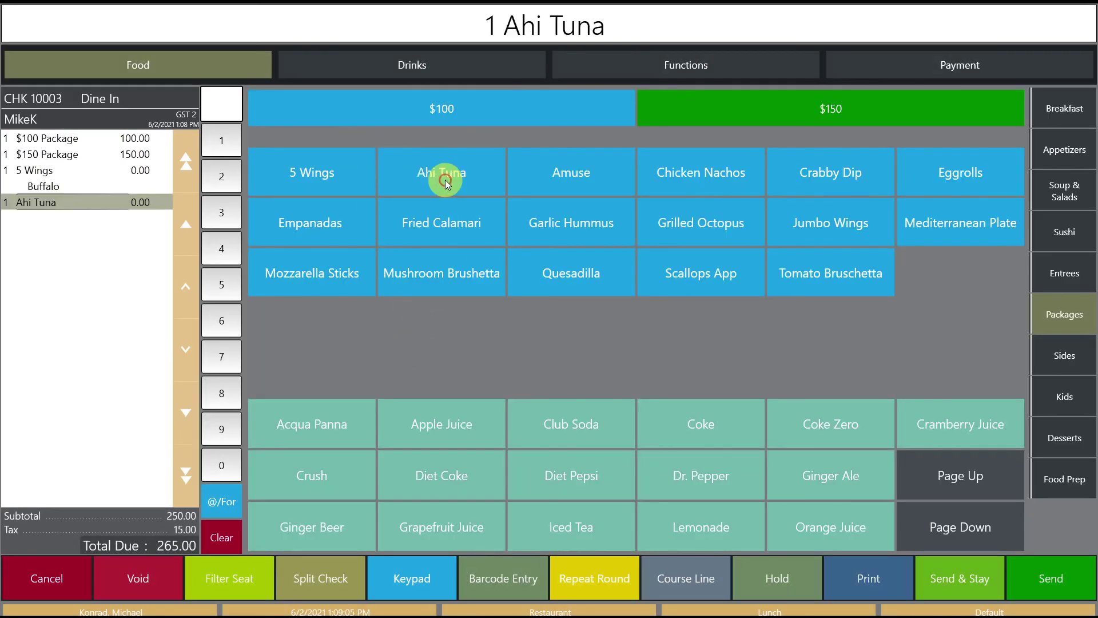
Add the package appetizers Fried Calamari, Mushroom Brushetta and Quesadilla to the check
click(453, 221)
click(448, 268)
click(573, 280)
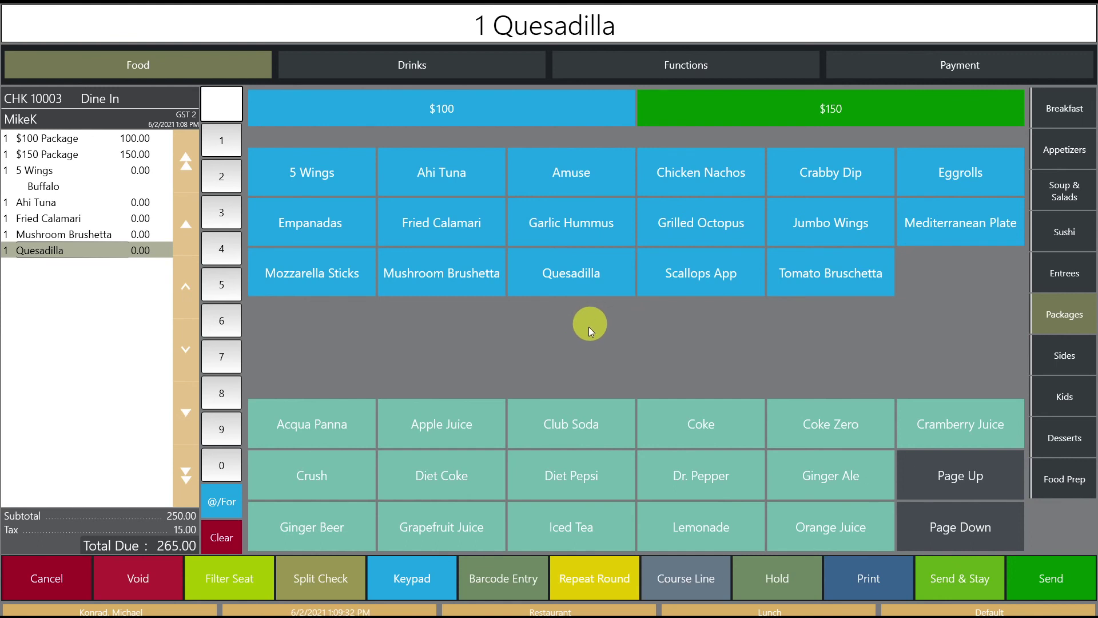
Add the package beverages Apple Juice, Diet Coke and Grapefruit Juice to the check
click(421, 424)
click(450, 473)
click(446, 520)
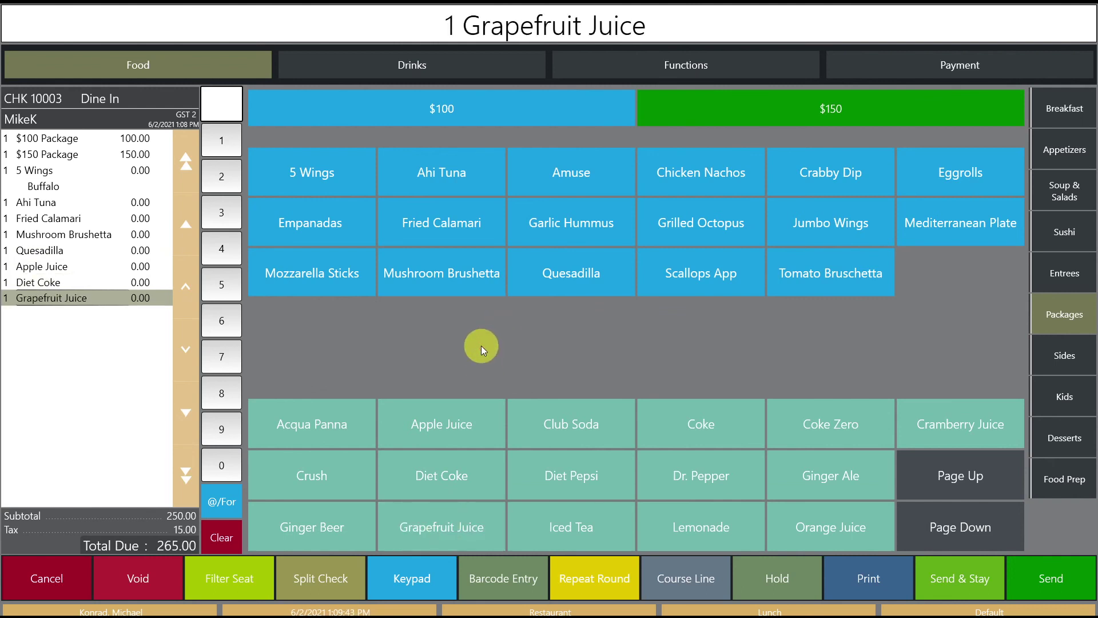
Send the first round, and reopen the same check on the Packages page
click(1058, 580)
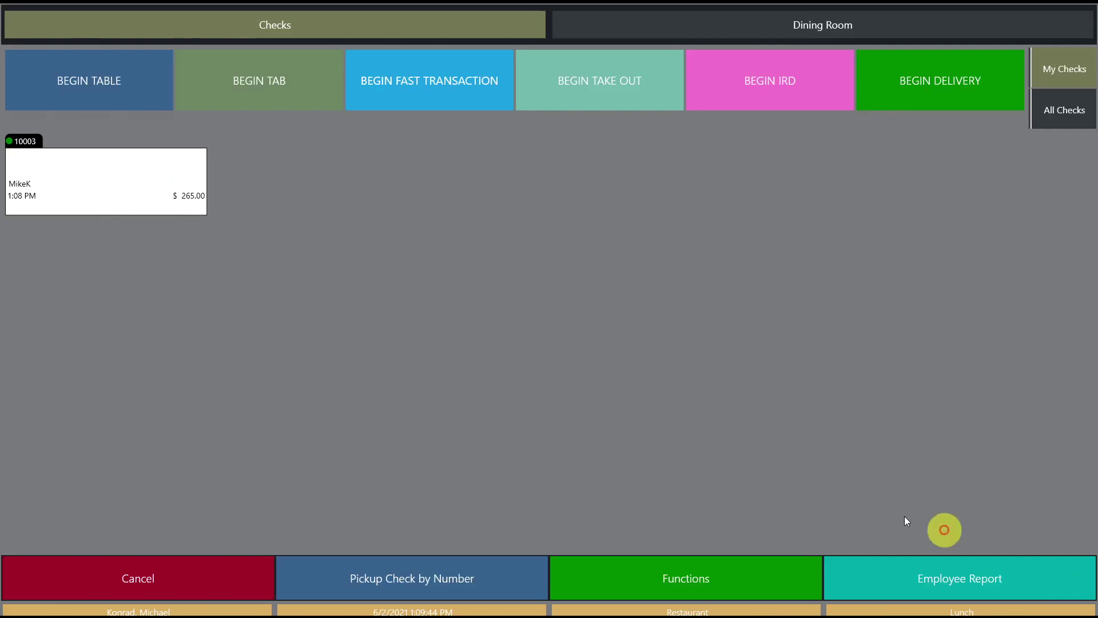
click(125, 193)
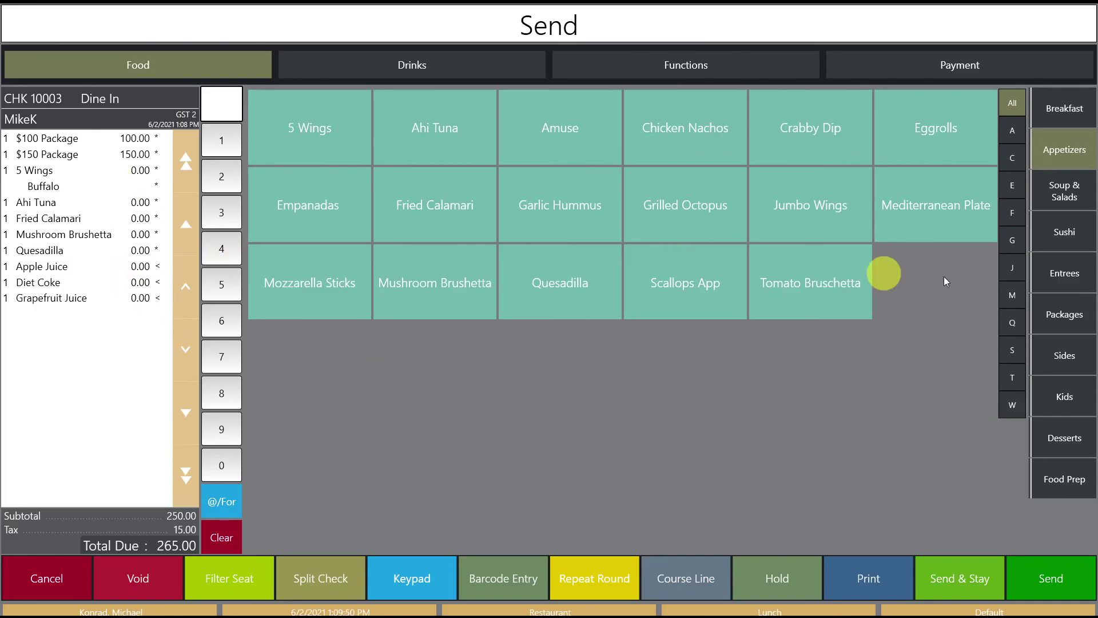
click(1059, 316)
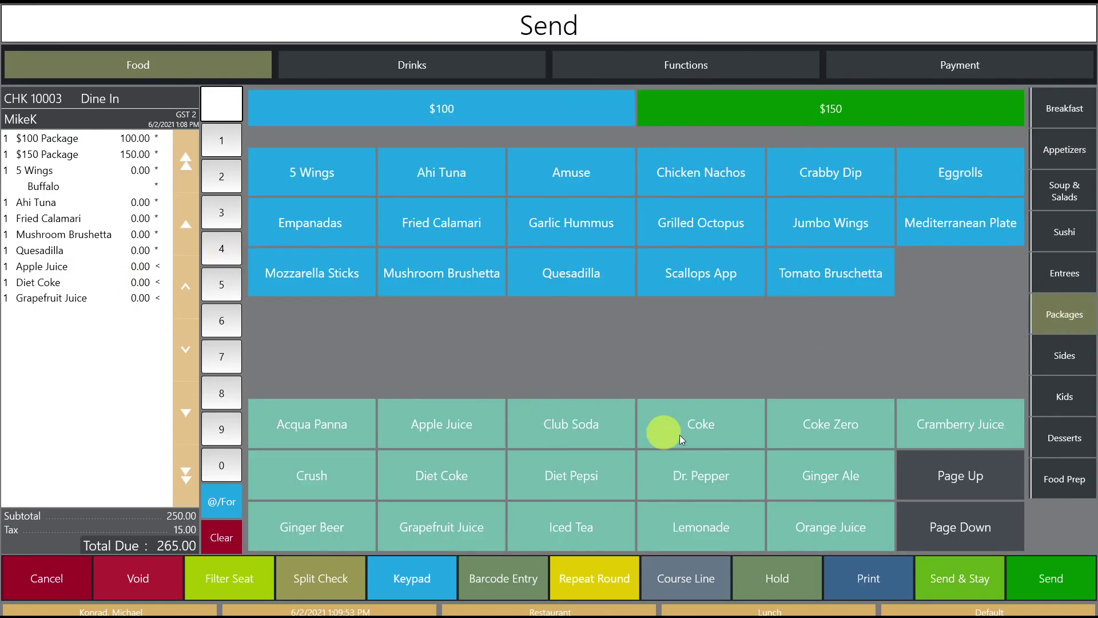
Send a second package round of Dr. Pepper, Lemonade and Quesadilla, and reopen the check
click(701, 482)
click(688, 528)
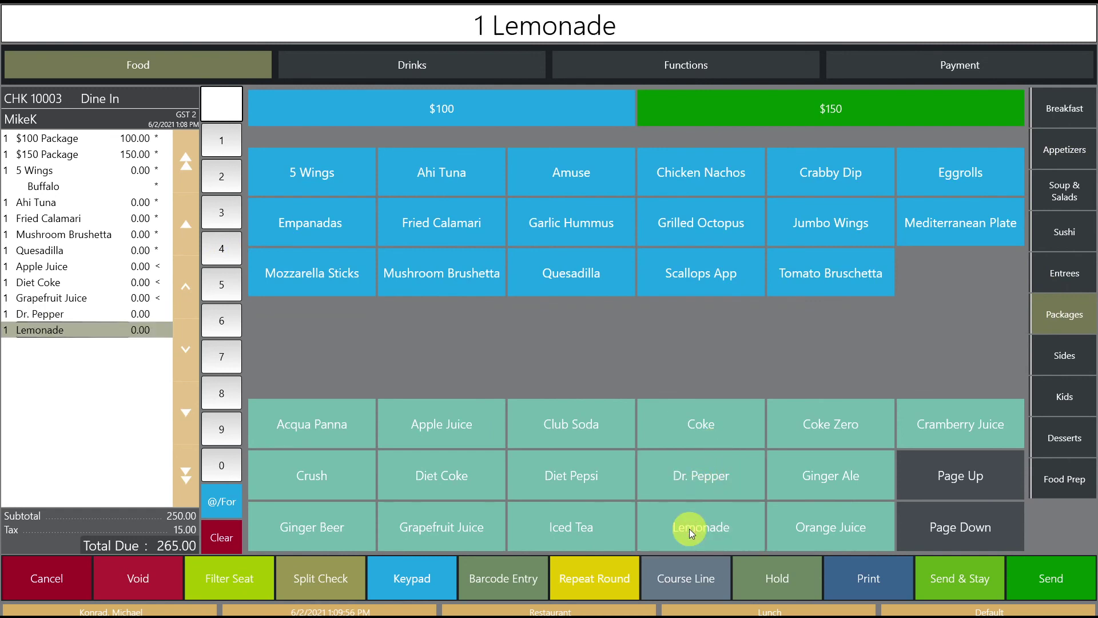
click(583, 277)
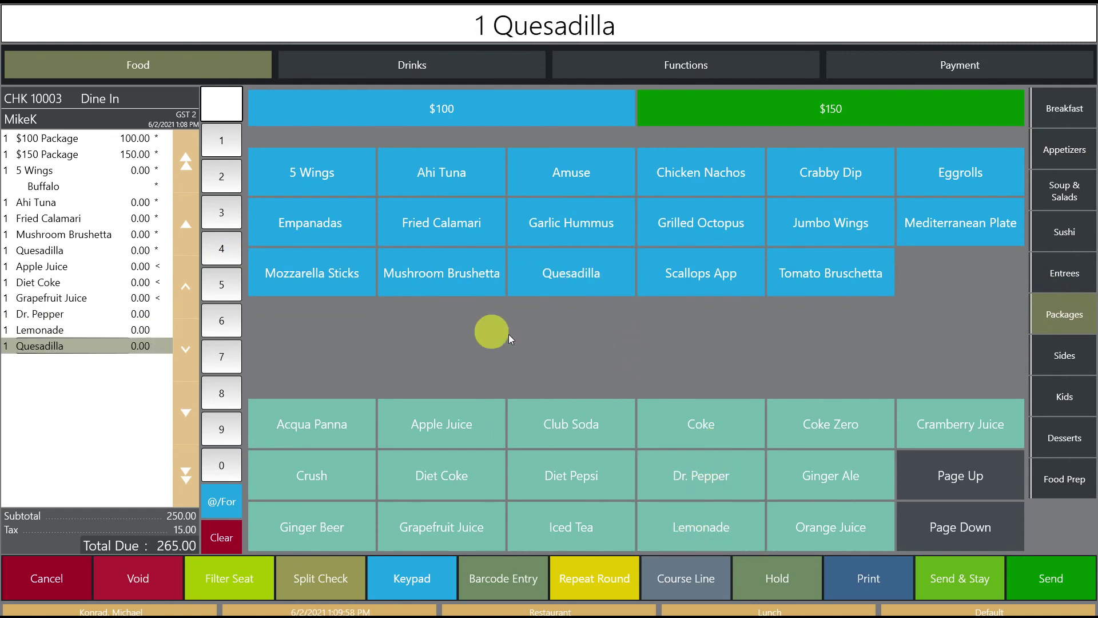
click(1062, 589)
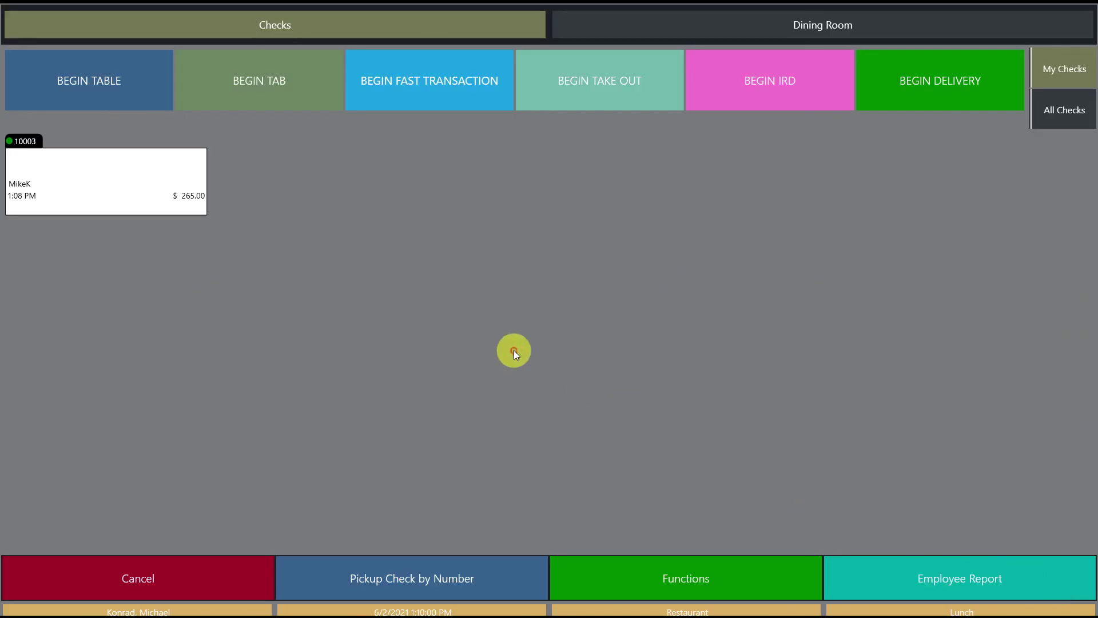
click(147, 171)
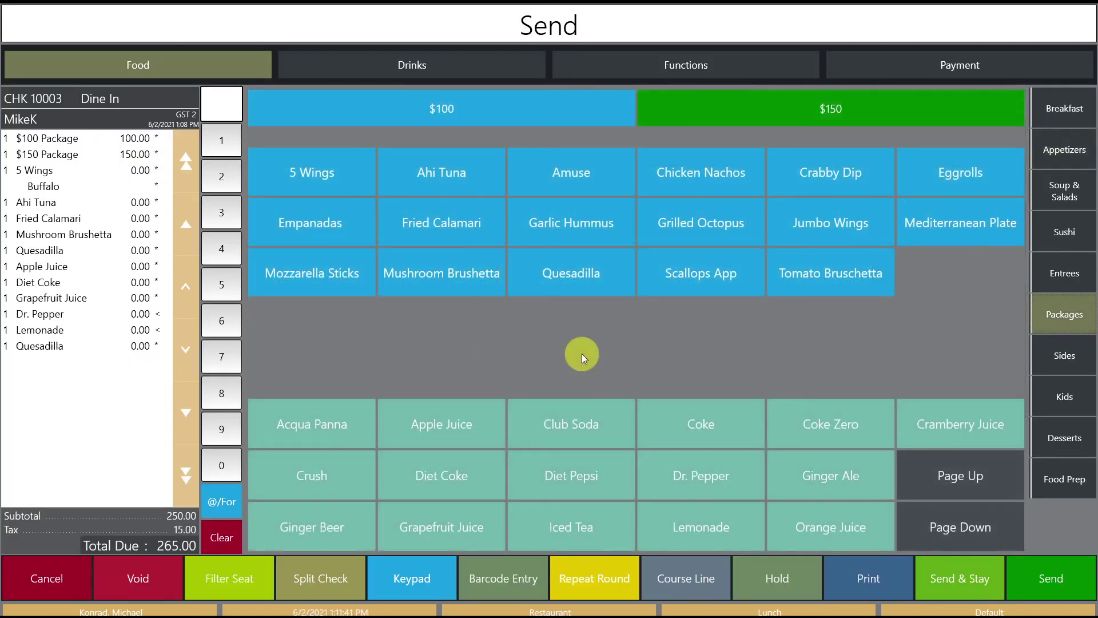